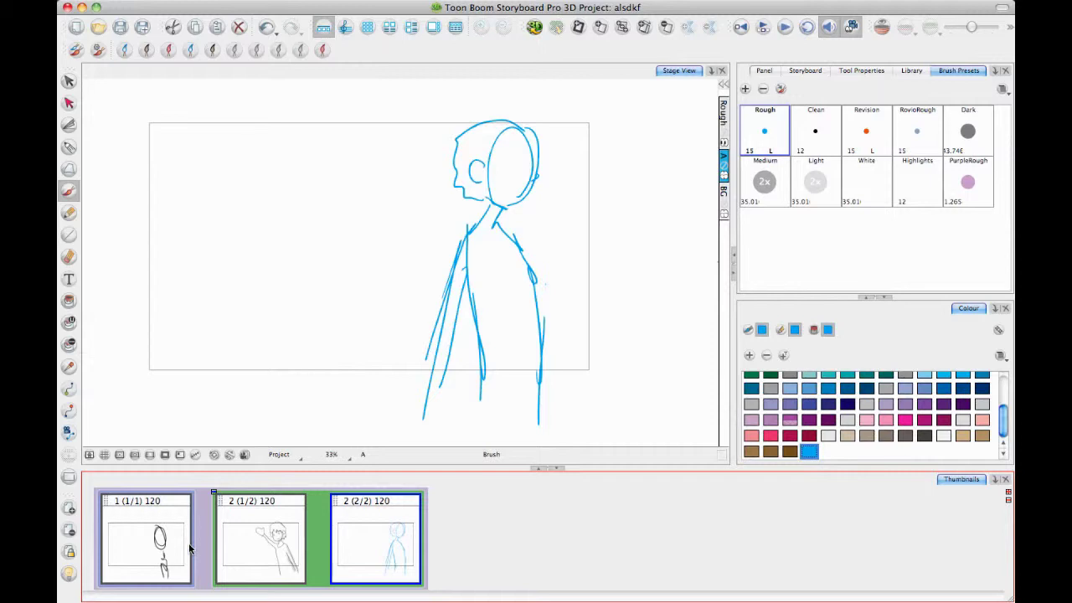
- Compare the two panels of scene 2 by viewing each one in turn
click(283, 549)
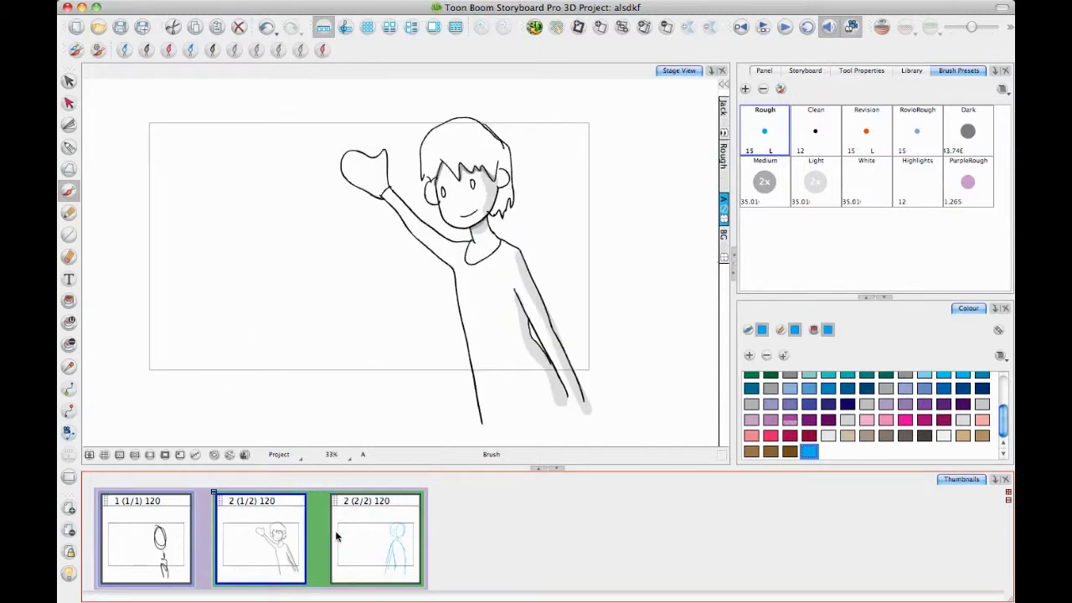
click(337, 537)
click(305, 538)
click(348, 547)
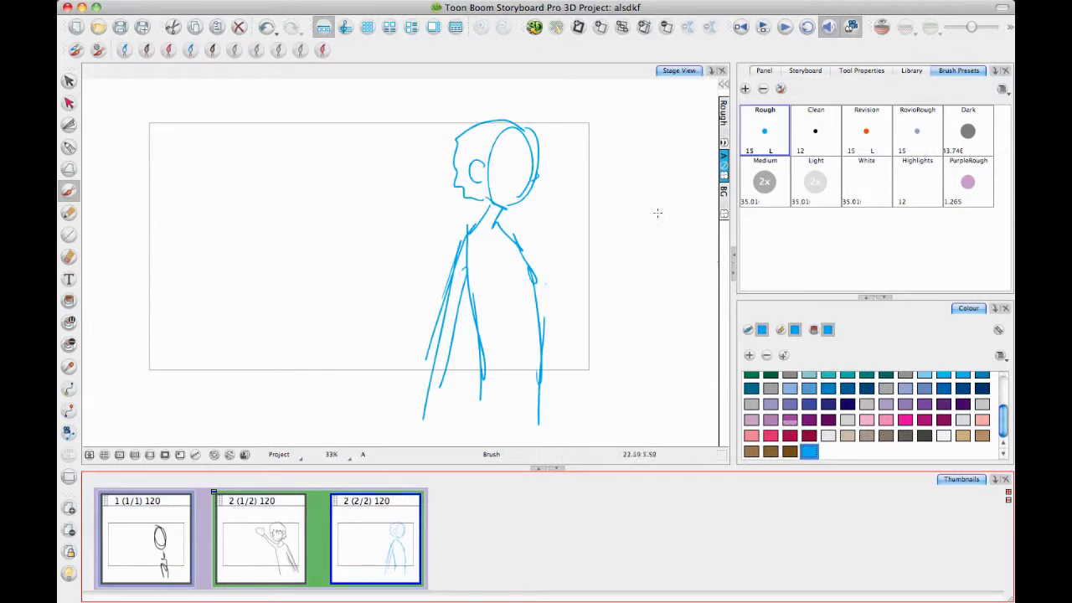
click(258, 540)
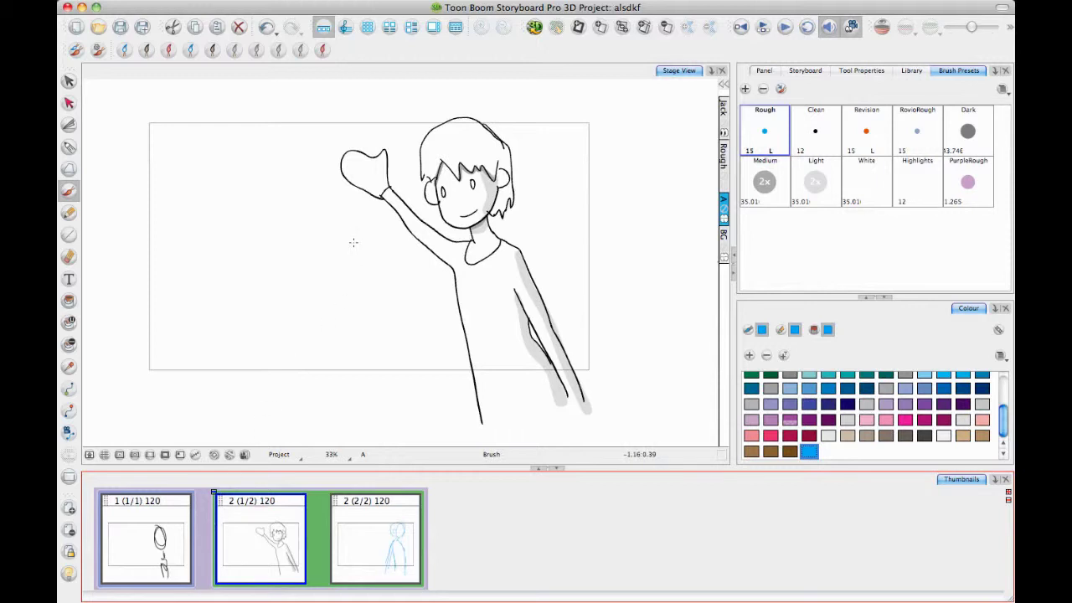
- Change to the timeline layout and shorten the scene 1 panel to 40 frames
click(346, 29)
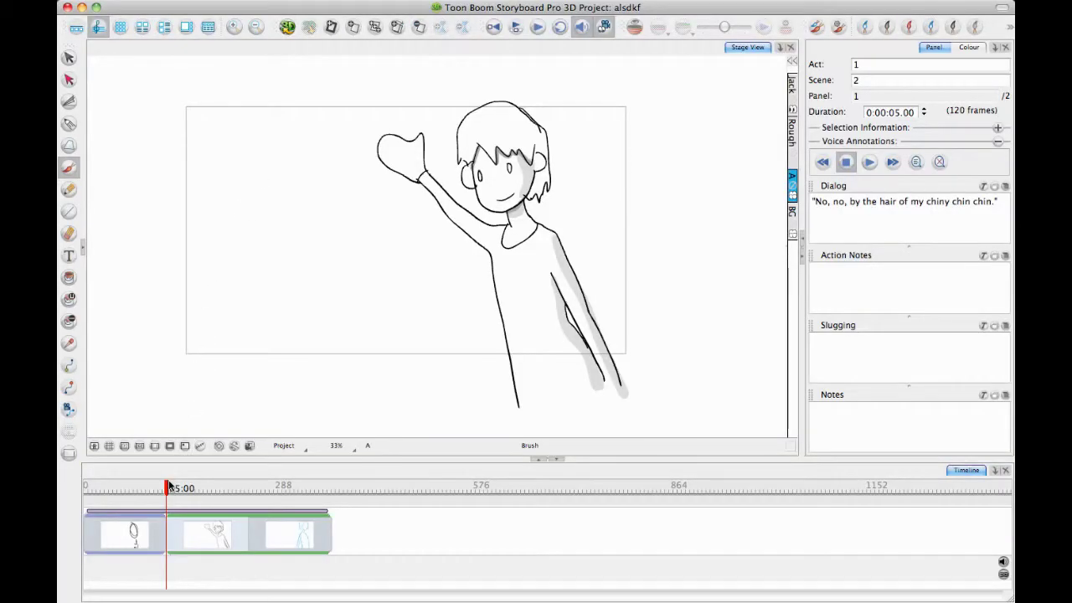
drag(168, 489, 211, 521)
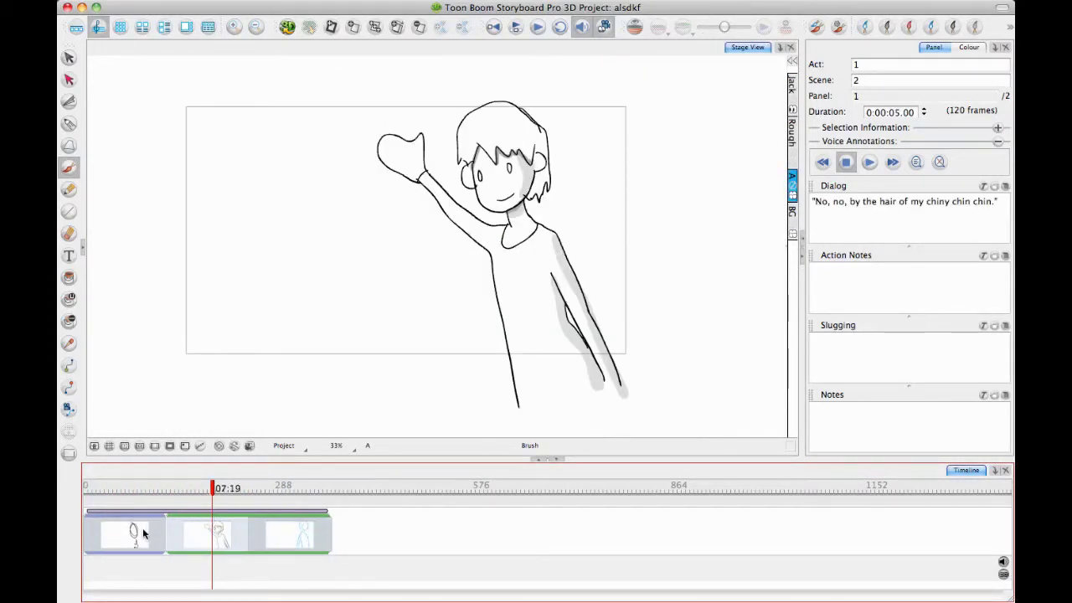
click(143, 533)
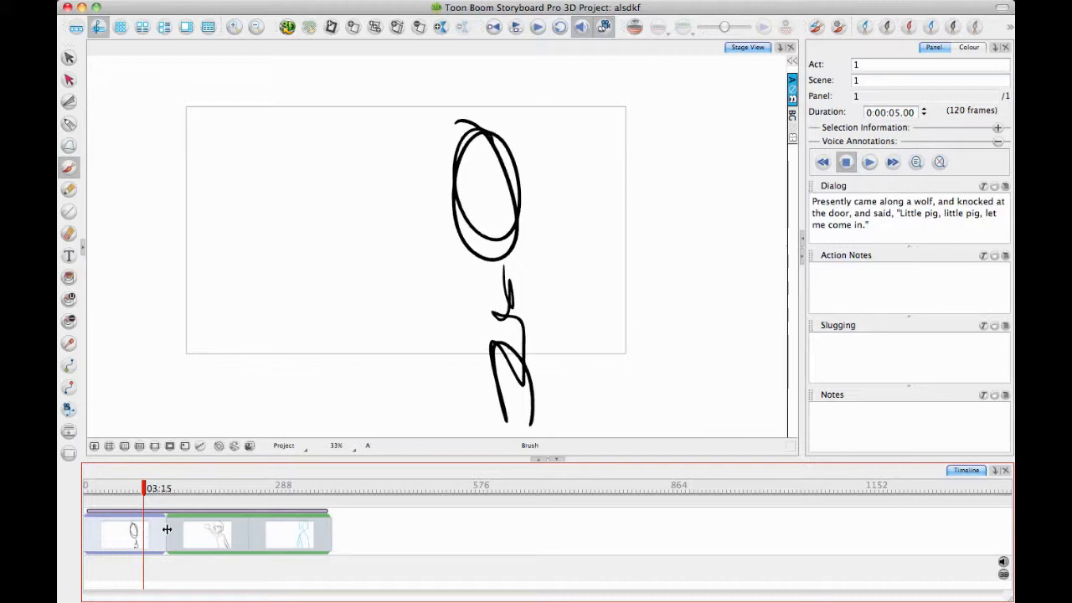
drag(166, 530, 110, 529)
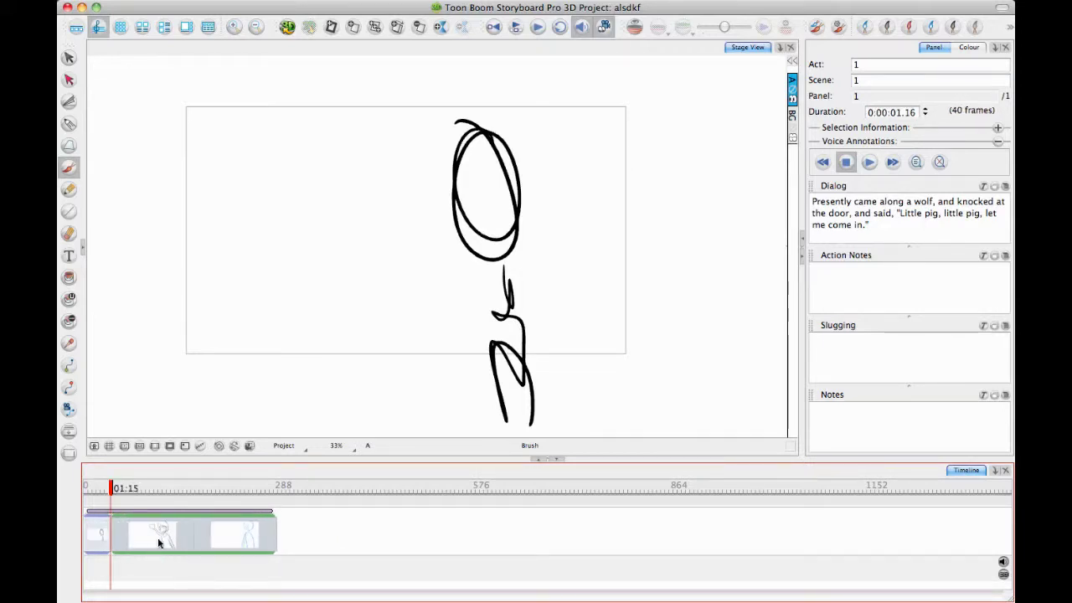
- Shorten scene 2's first panel to 53 frames and its second panel to 70 frames
click(190, 536)
drag(276, 535, 227, 535)
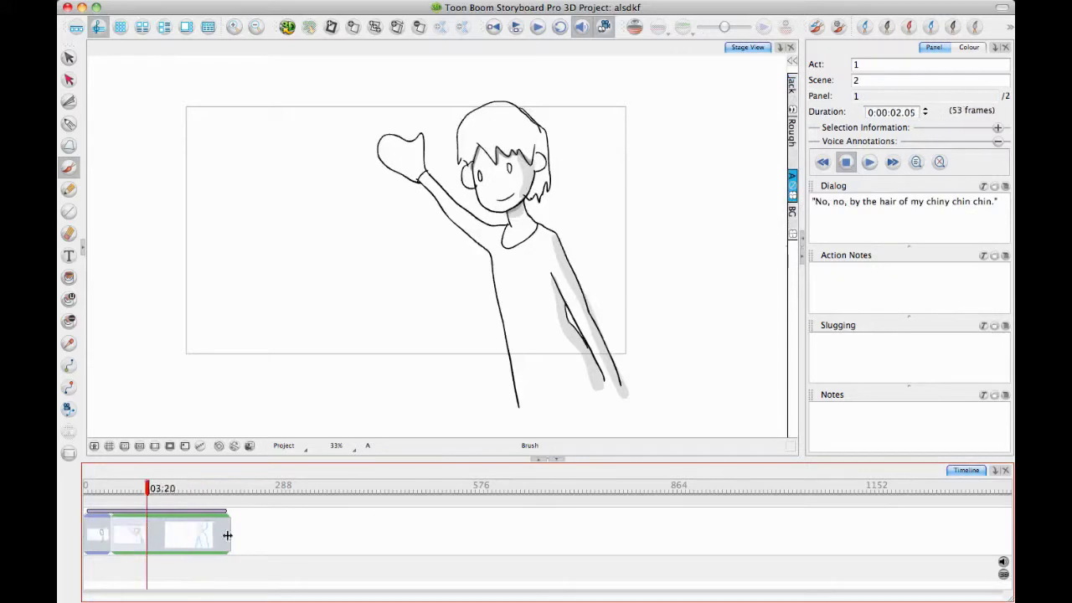
click(105, 537)
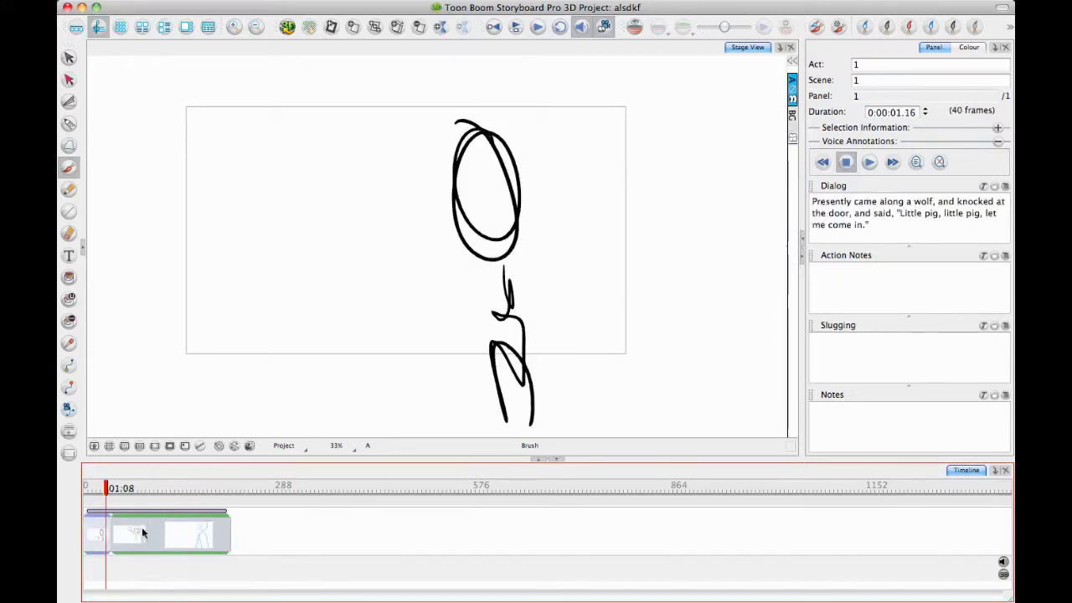
drag(228, 534, 195, 534)
- Look through the three shortened panels in the timeline to check each drawing and its duration
click(91, 534)
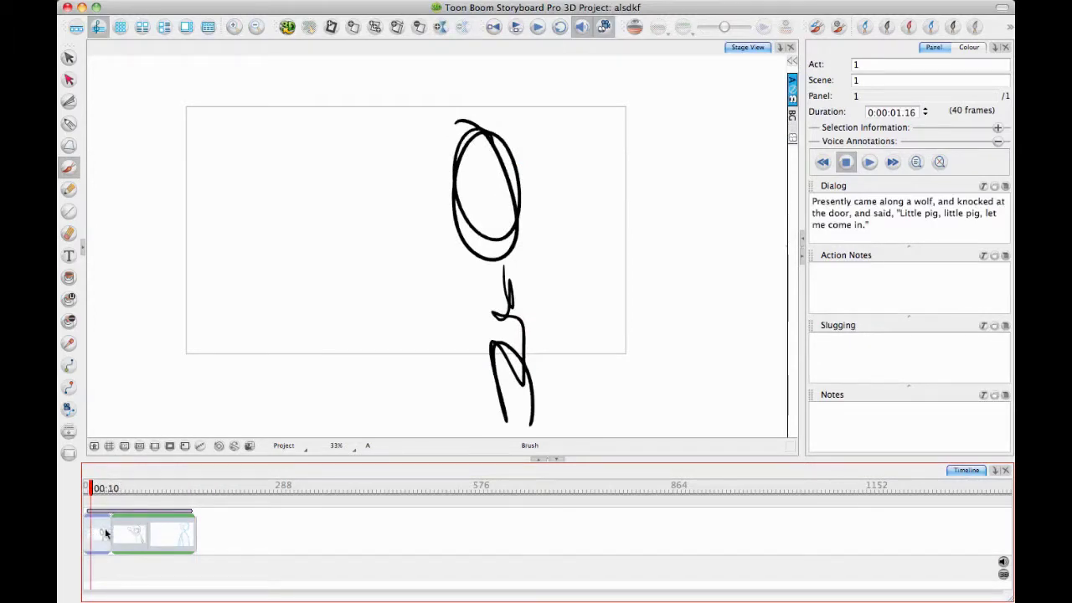
click(131, 537)
click(168, 537)
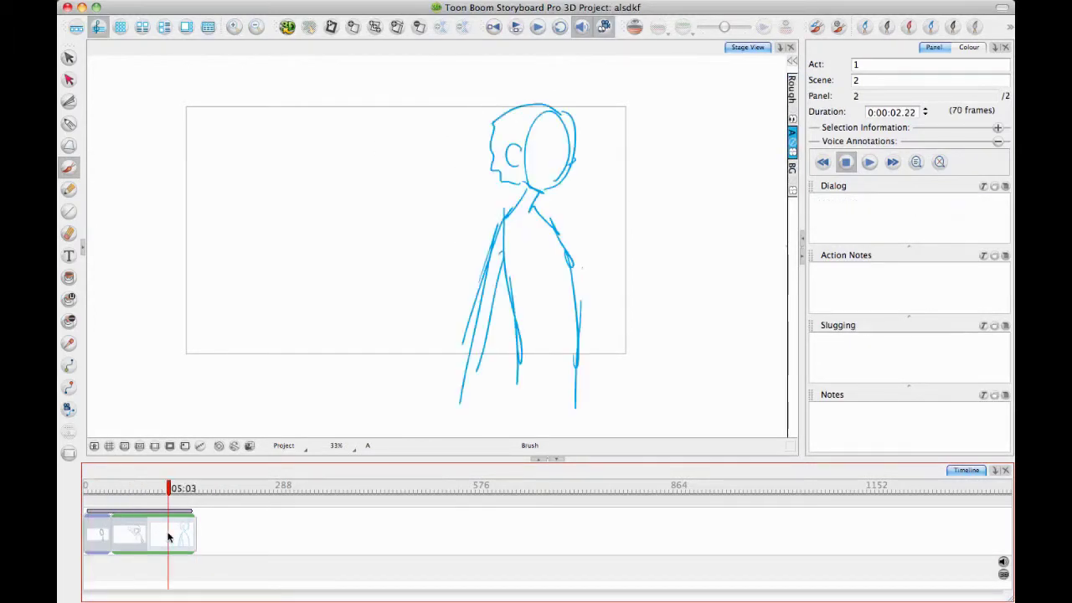
click(135, 535)
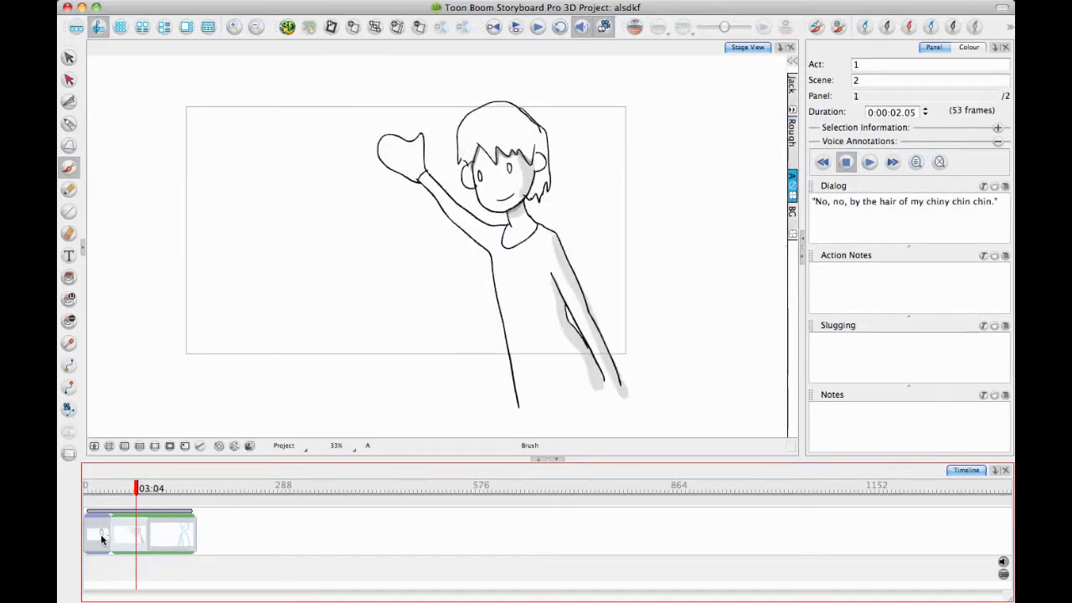
click(99, 540)
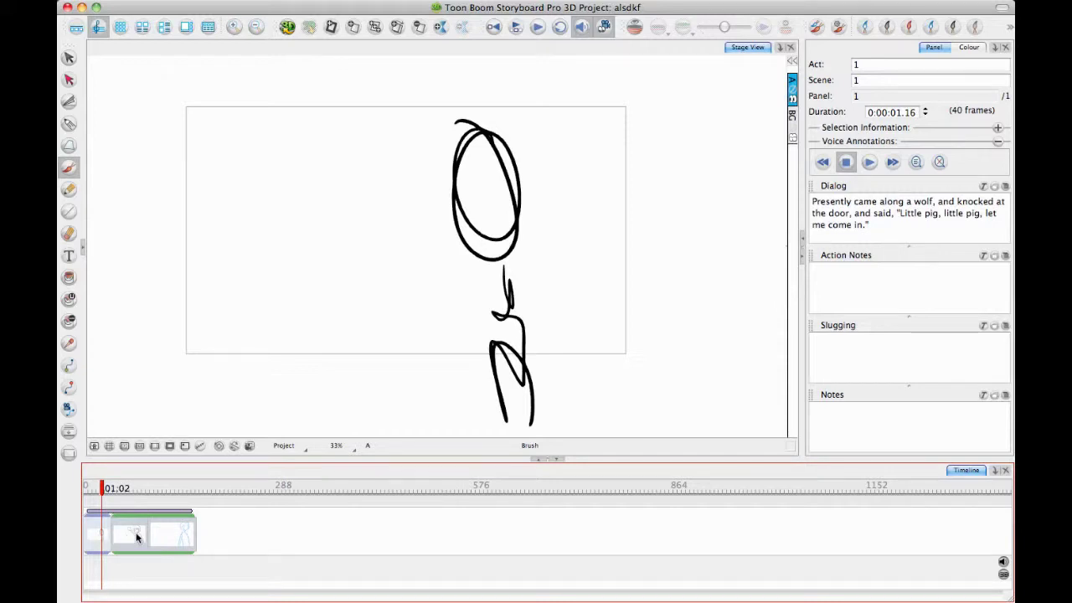
click(138, 538)
click(175, 546)
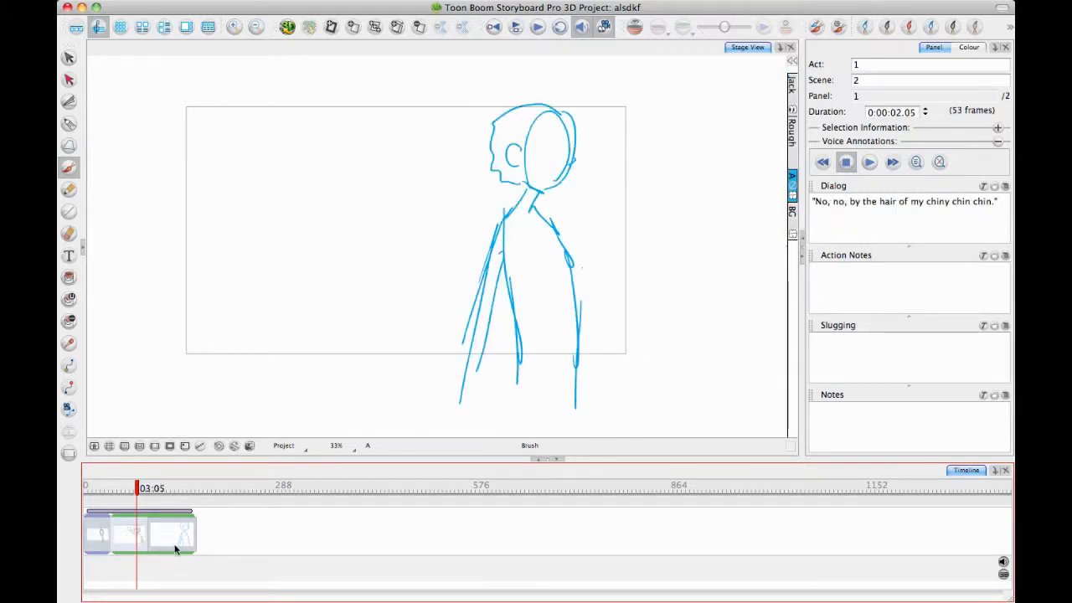
click(105, 534)
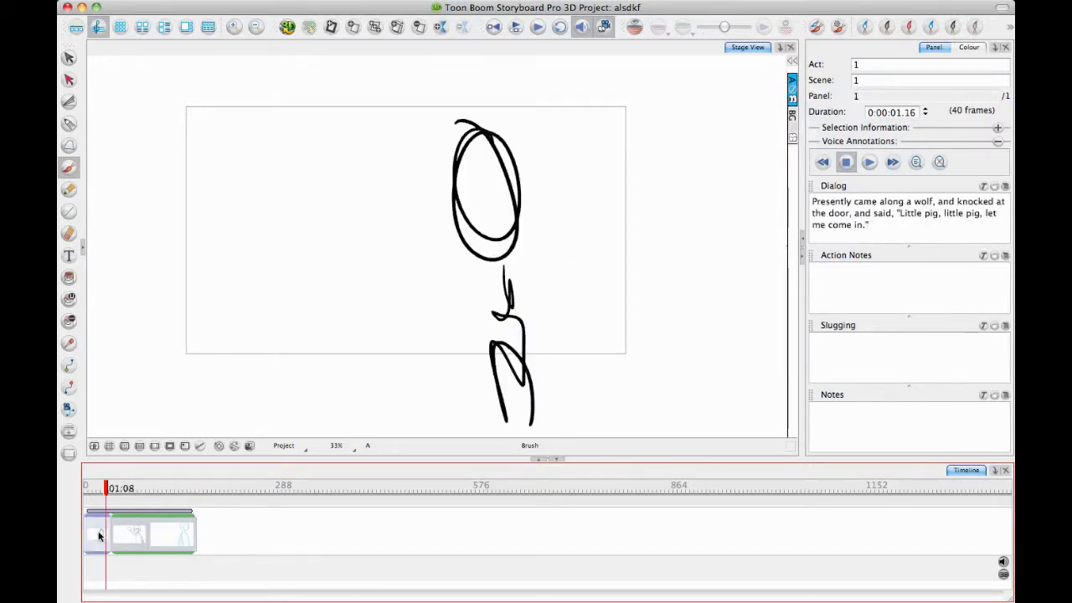
click(123, 534)
click(97, 538)
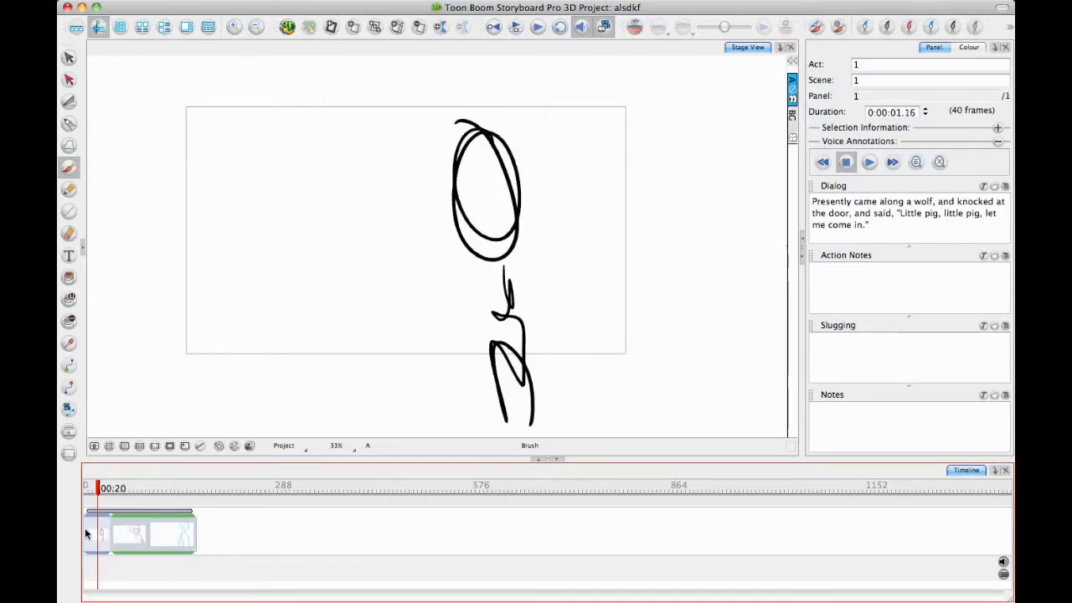
click(87, 532)
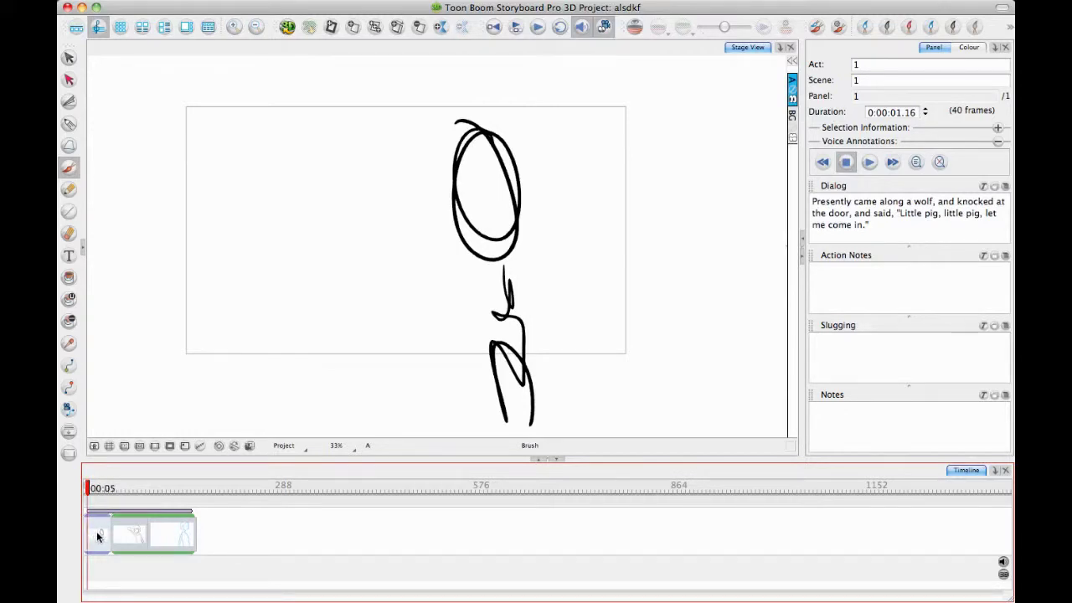
- Join the scene 1 panel to scene 2 in the timeline as the first of its three panels
drag(103, 533, 111, 544)
drag(112, 545, 115, 536)
drag(115, 536, 114, 537)
drag(115, 537, 107, 537)
mouse_move(107, 537)
mouse_down()
mouse_move(194, 542)
mouse_move(120, 553)
mouse_move(115, 539)
mouse_up()
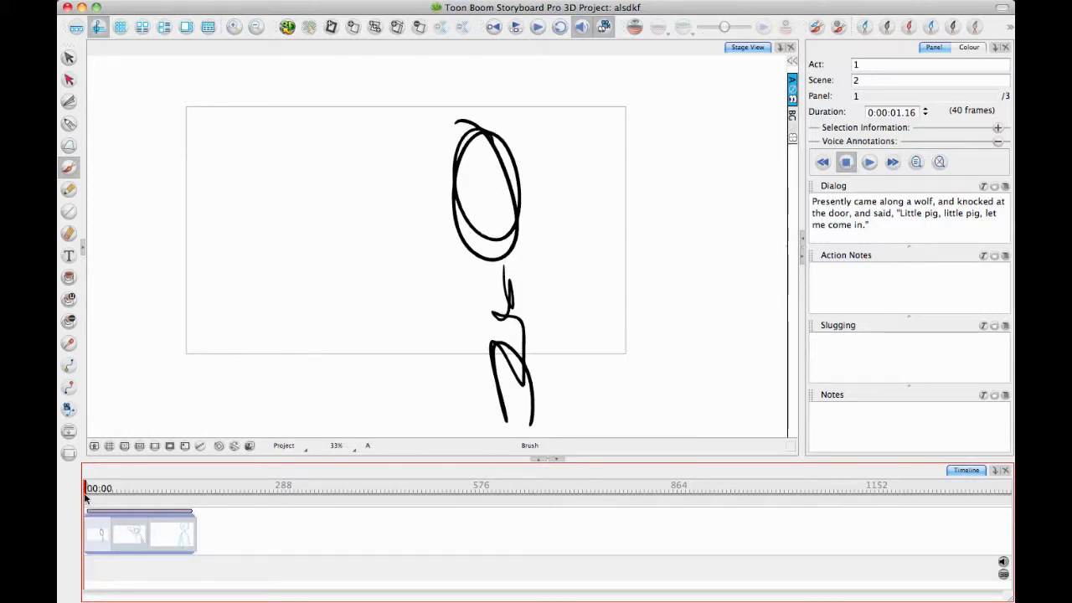
- At the first panel's start, set the drawing's first-frame transform outside the camera frame's right edge and scale it up slightly
mouse_move(84, 498)
mouse_down()
mouse_move(160, 494)
mouse_move(80, 495)
mouse_up()
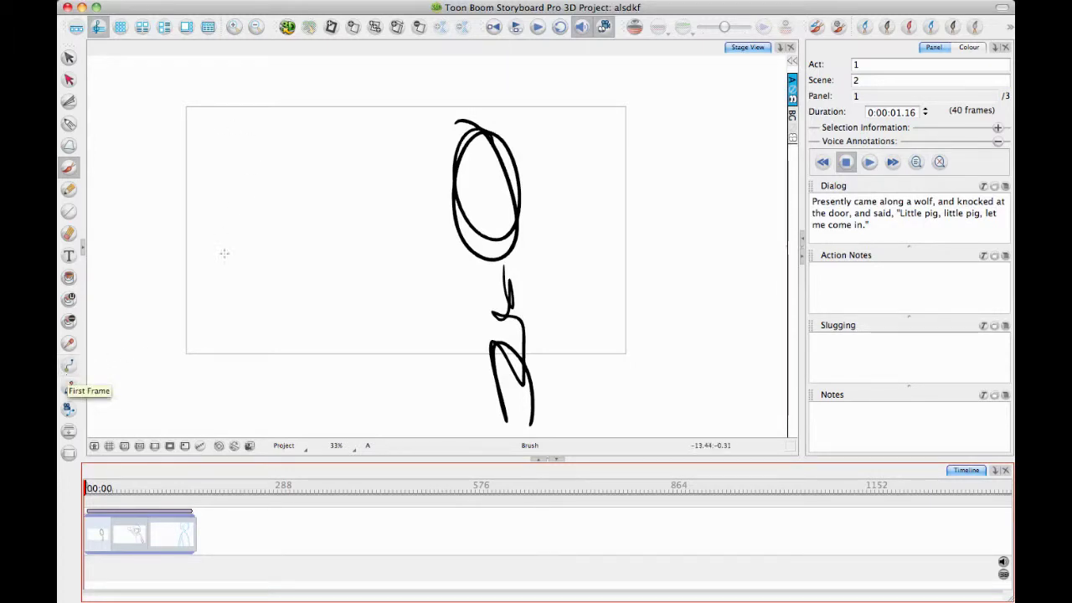
key(2)
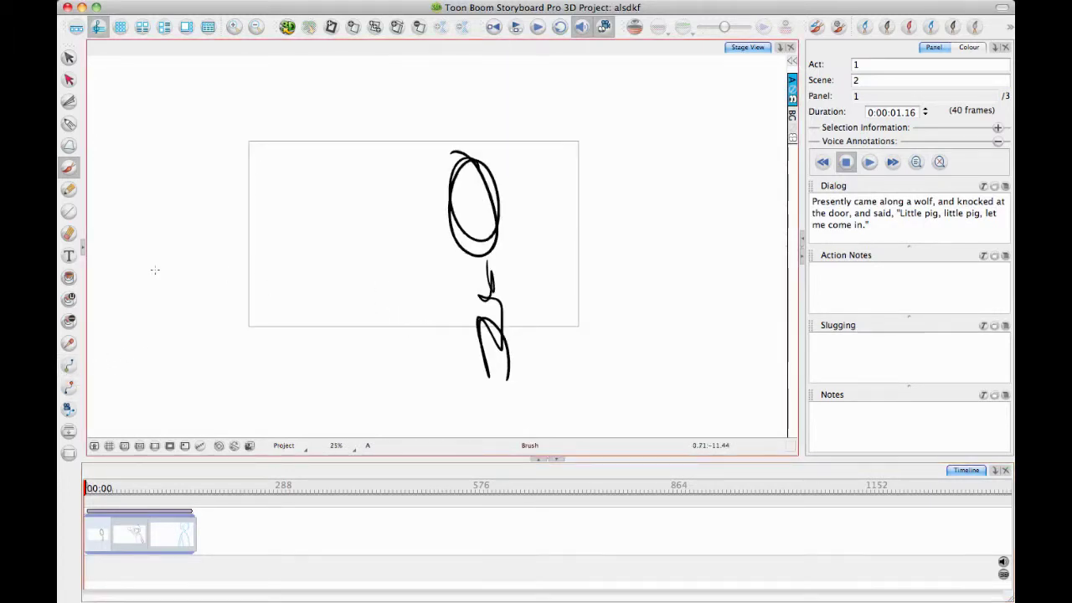
click(68, 371)
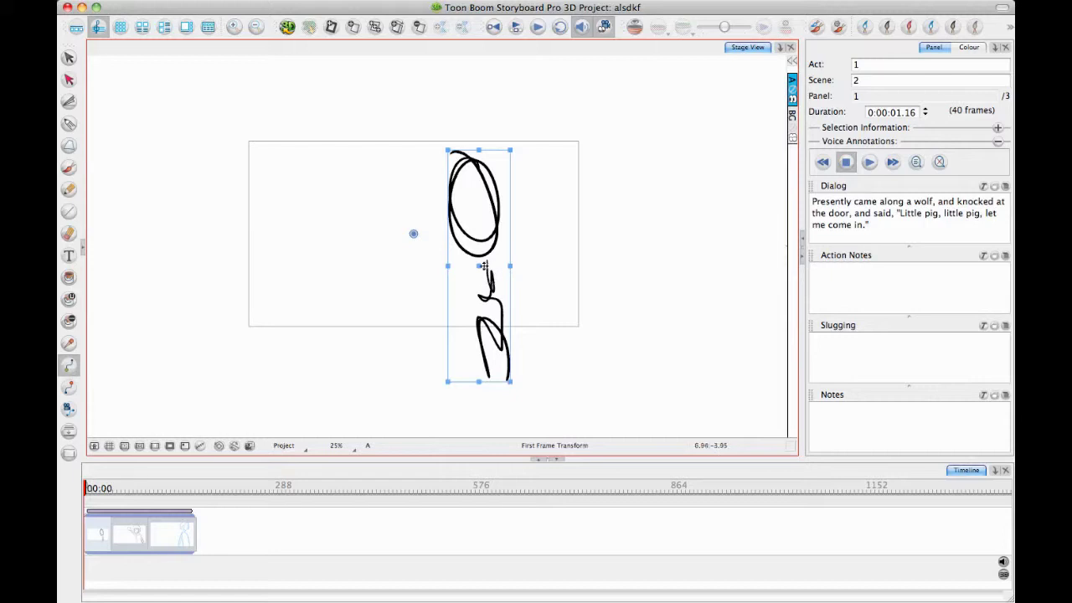
mouse_move(479, 267)
mouse_down()
mouse_move(613, 281)
mouse_move(652, 258)
mouse_up()
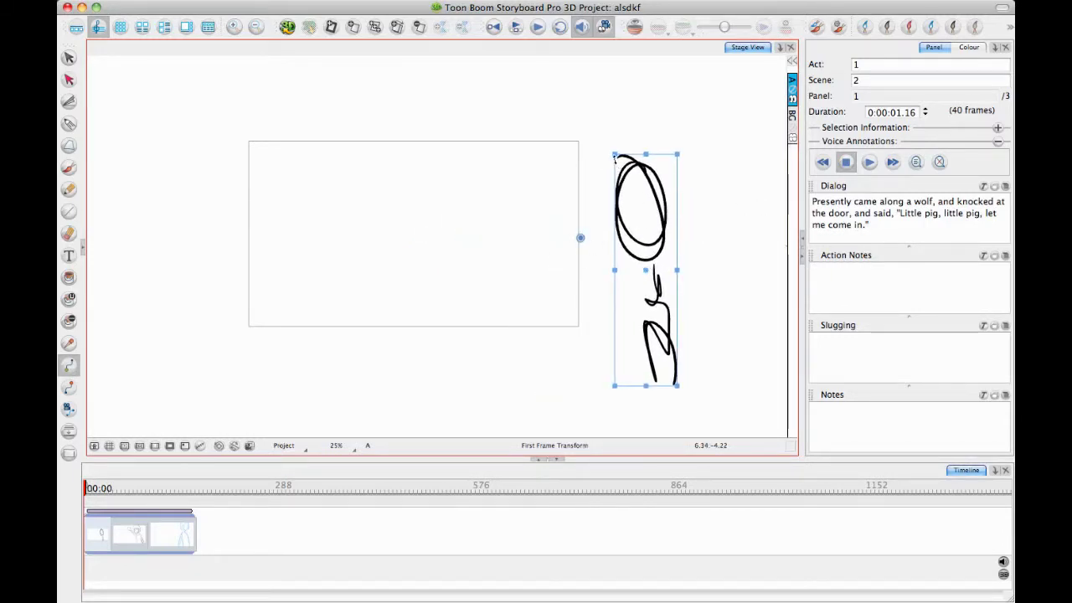
mouse_move(677, 386)
mouse_down()
mouse_move(675, 355)
mouse_move(695, 371)
mouse_move(715, 282)
mouse_move(711, 372)
mouse_move(665, 211)
mouse_move(573, 264)
mouse_move(491, 252)
mouse_move(450, 177)
mouse_move(436, 130)
mouse_move(450, 126)
mouse_up()
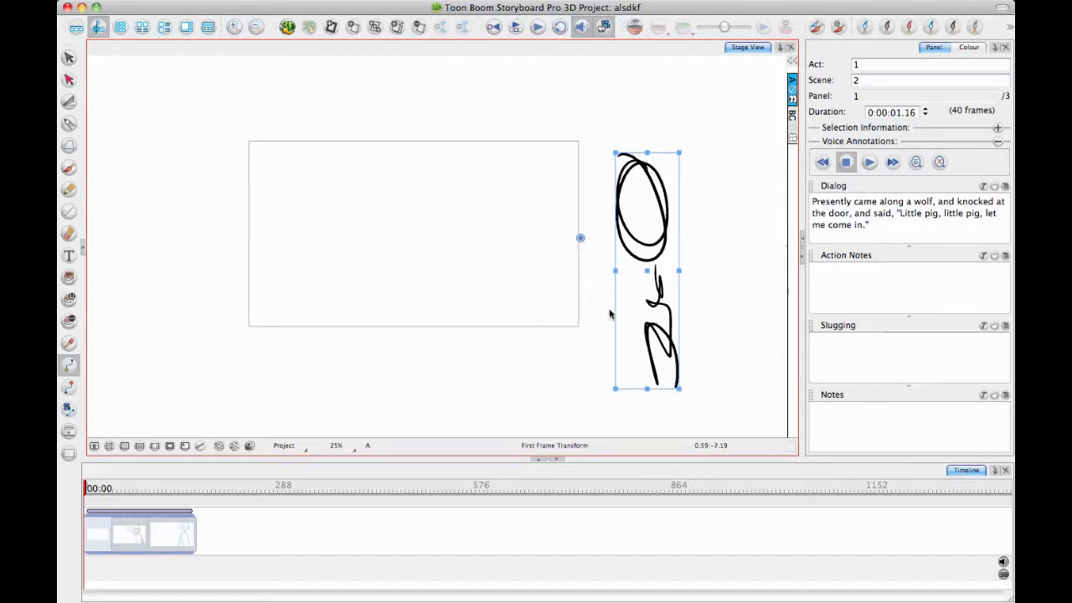
mouse_move(647, 270)
mouse_down()
mouse_move(515, 267)
mouse_move(665, 278)
mouse_move(625, 269)
mouse_move(638, 263)
mouse_up()
key(super+z)
mouse_move(686, 389)
mouse_down()
mouse_move(732, 301)
mouse_move(726, 186)
mouse_move(624, 335)
mouse_move(721, 193)
mouse_move(620, 329)
mouse_move(629, 294)
mouse_move(572, 232)
mouse_up()
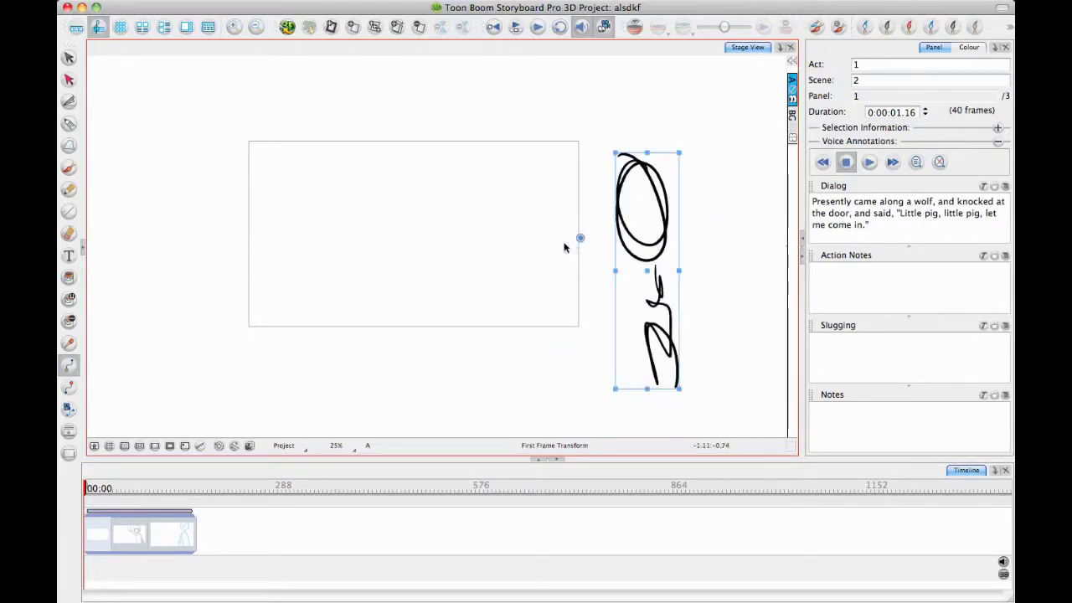
- Customize the Tools toolbar by adding the Pivot tool to the end of it
right_click(70, 42)
click(138, 239)
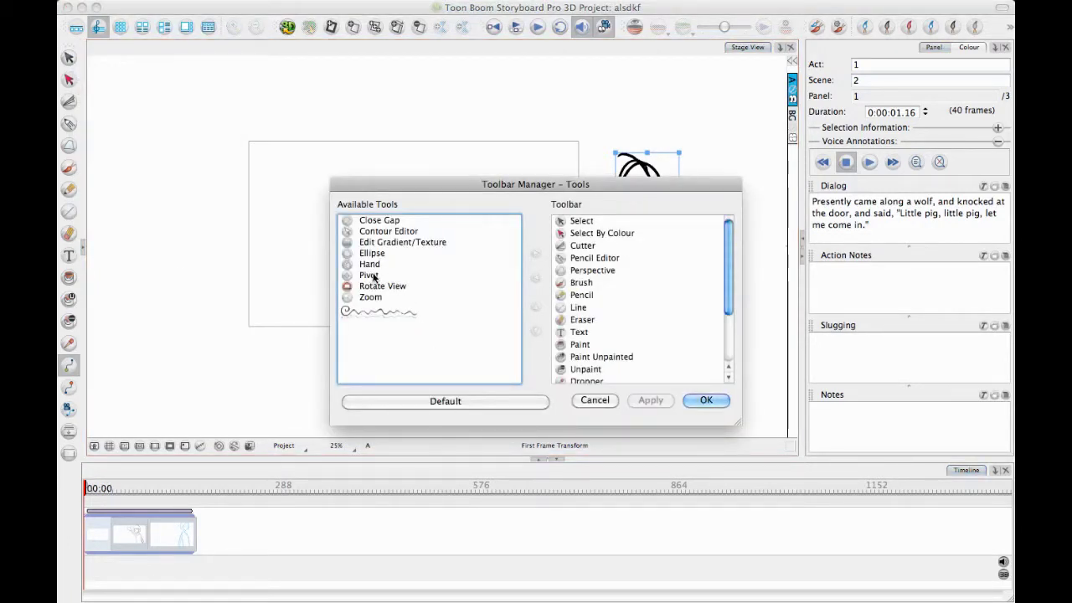
click(373, 279)
click(536, 254)
click(649, 402)
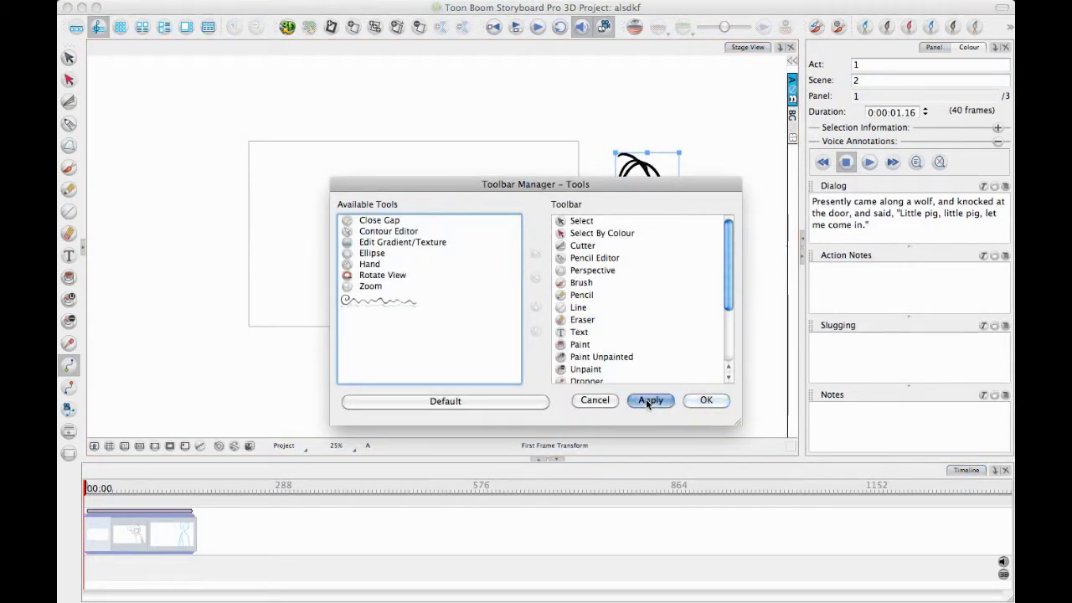
drag(726, 306, 728, 360)
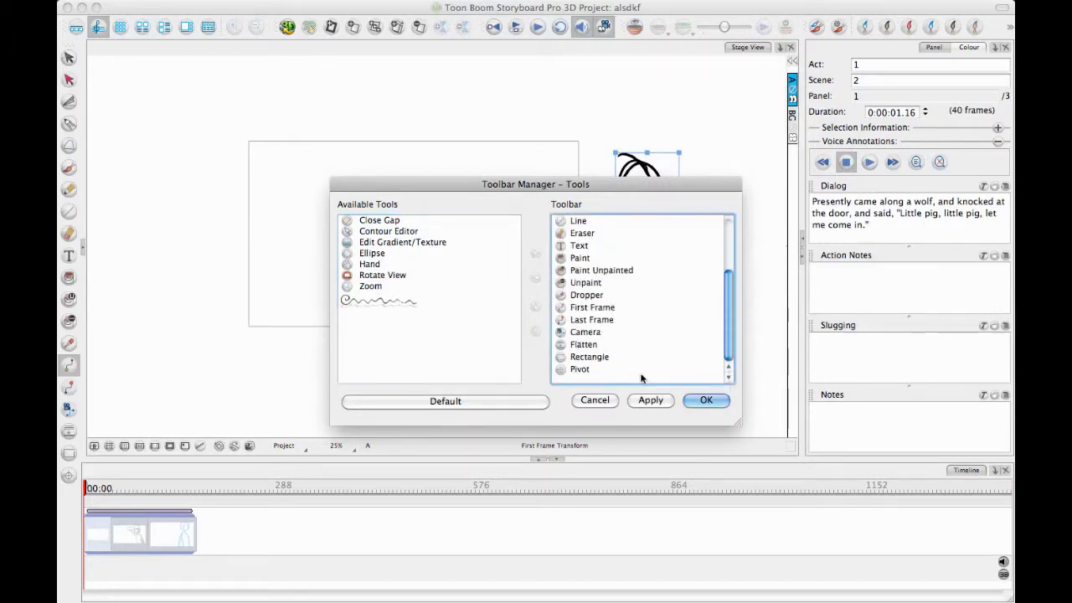
click(704, 401)
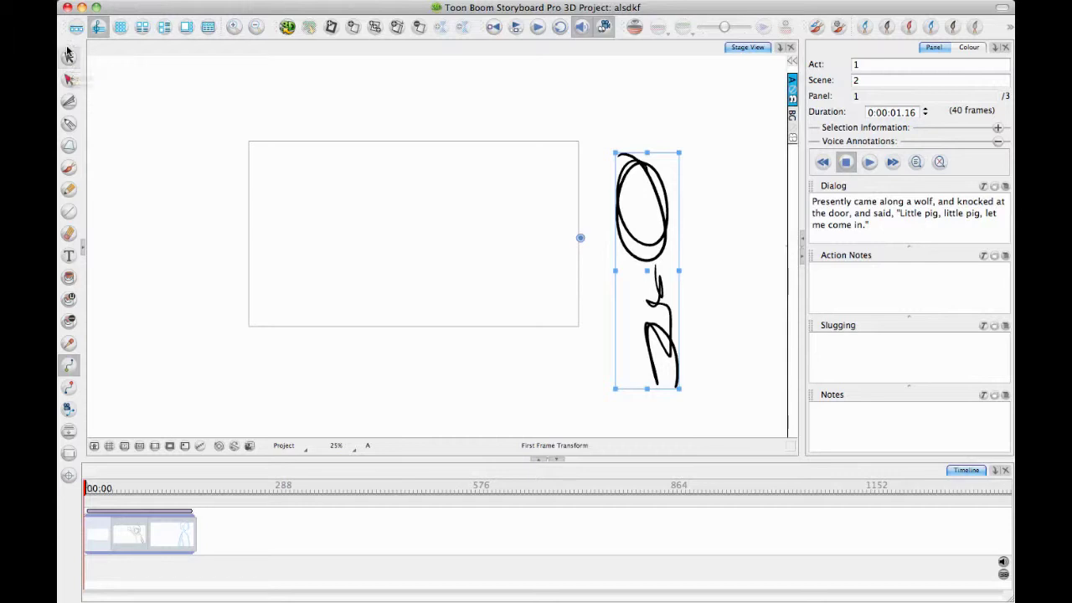
- Examine the General and Global UI preferences, including the Flat Tool Toolbar option, and leave without saving
click(101, 0)
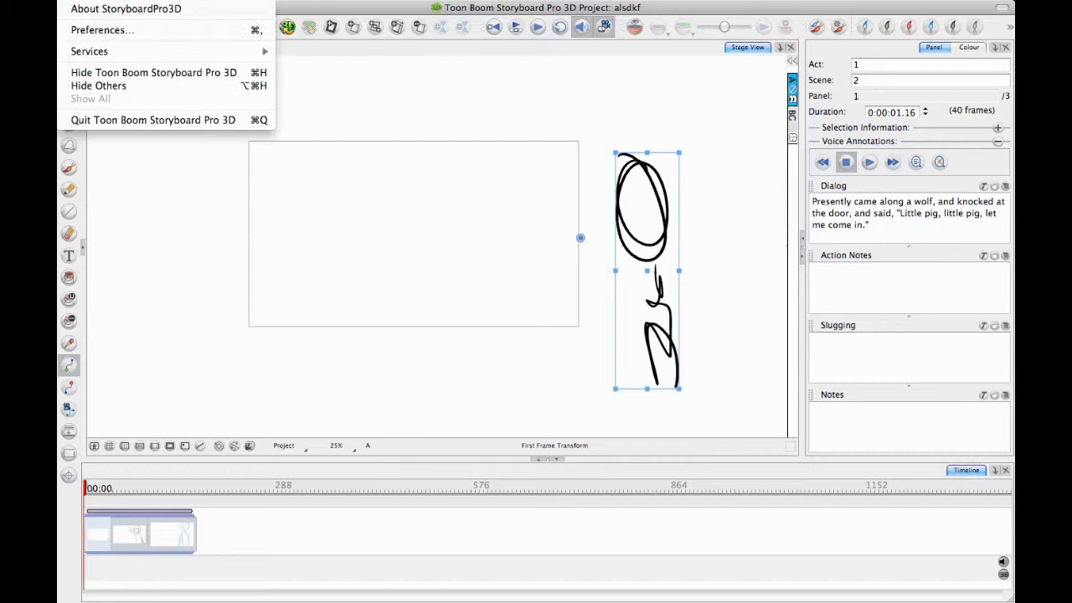
click(136, 31)
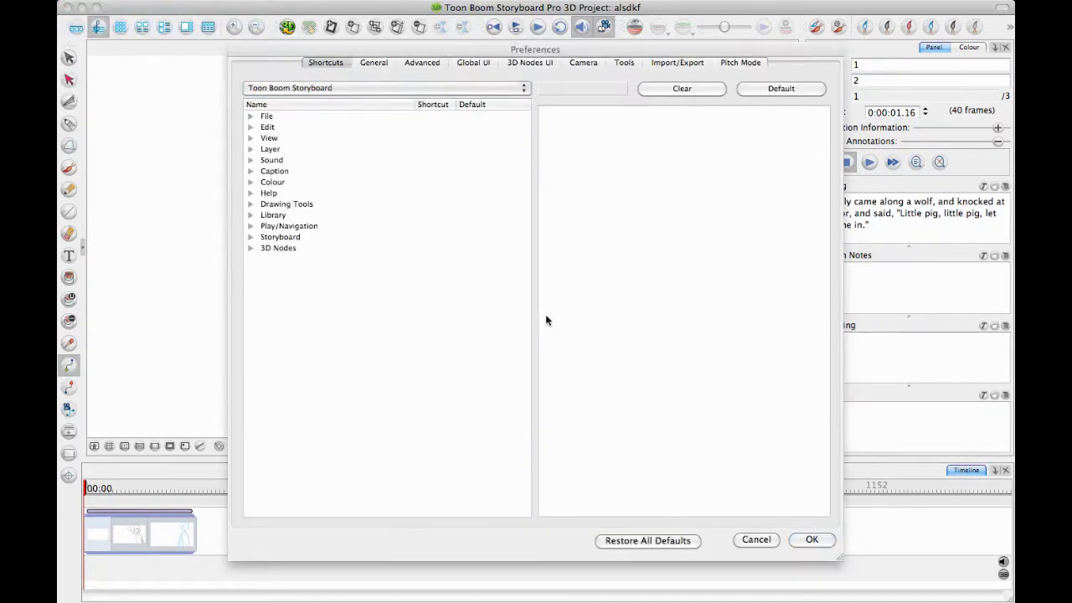
click(371, 65)
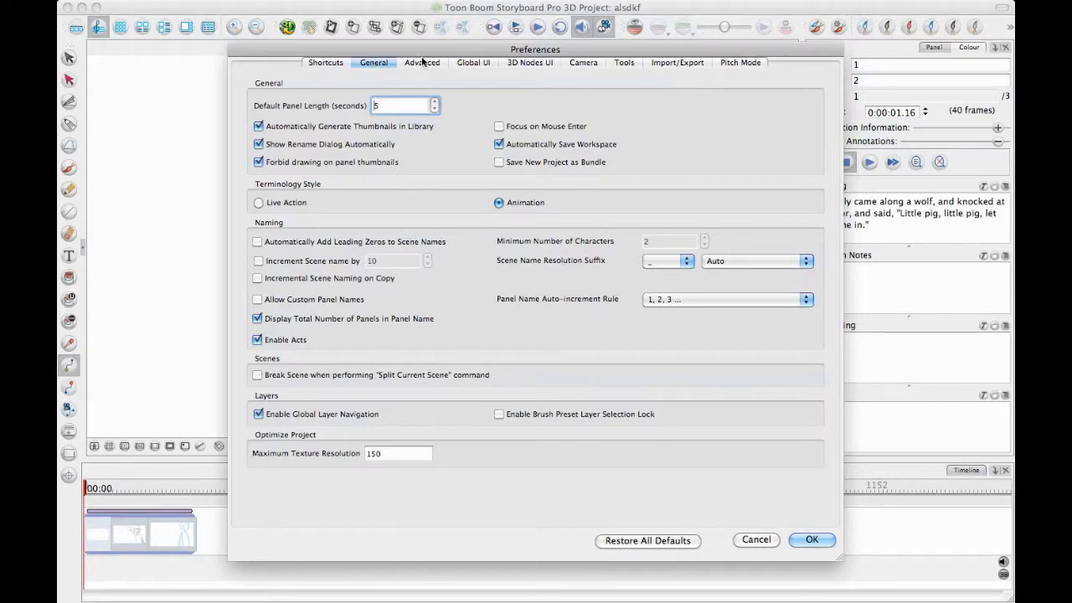
click(475, 63)
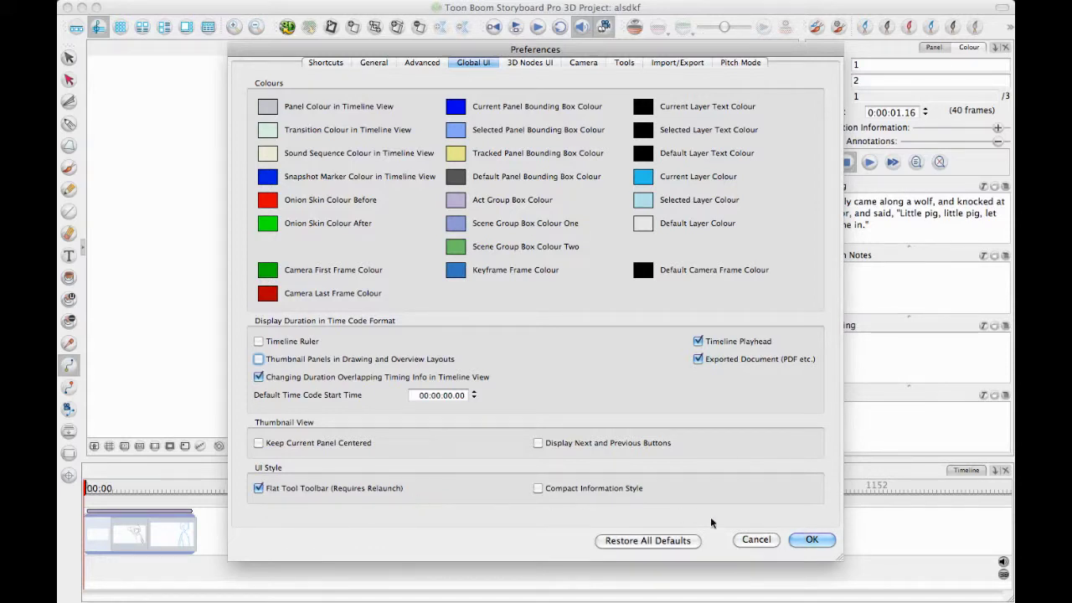
click(767, 540)
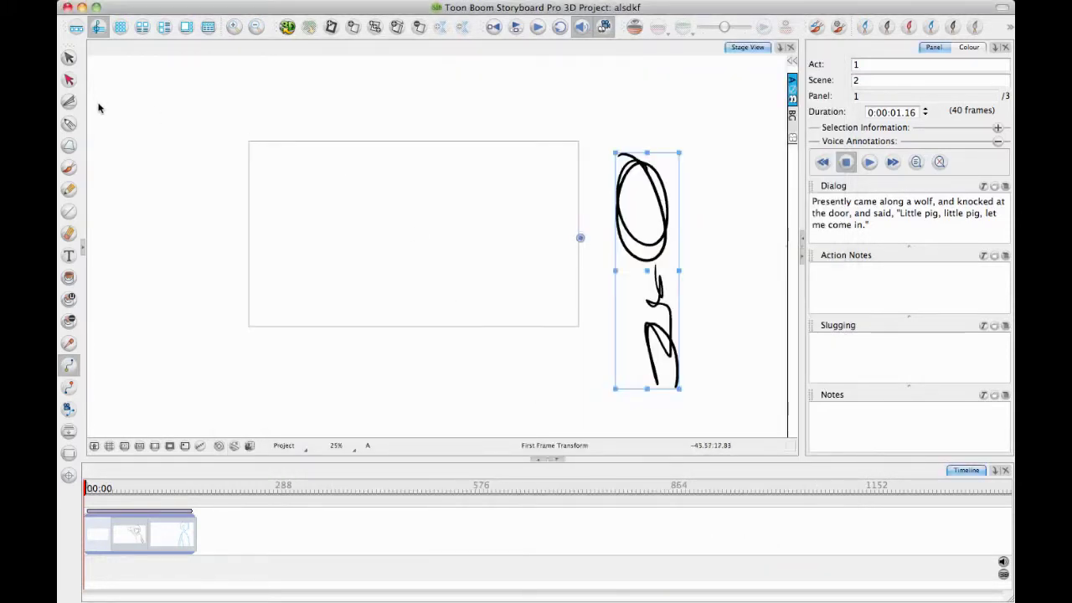
- Examine the tools still available for the Tools toolbar and leave its customization without changing anything
right_click(68, 52)
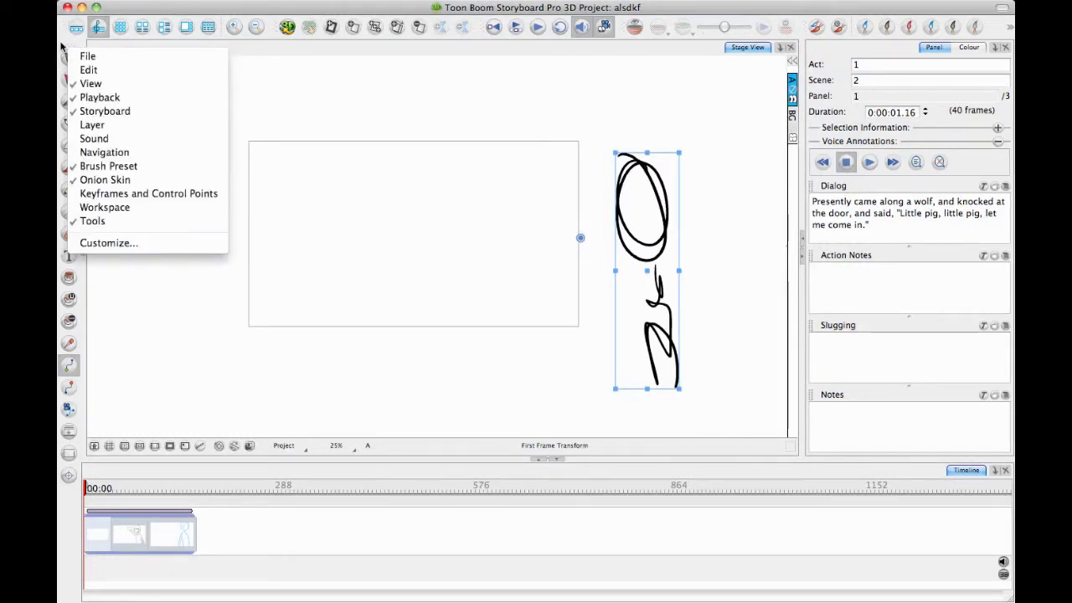
click(179, 242)
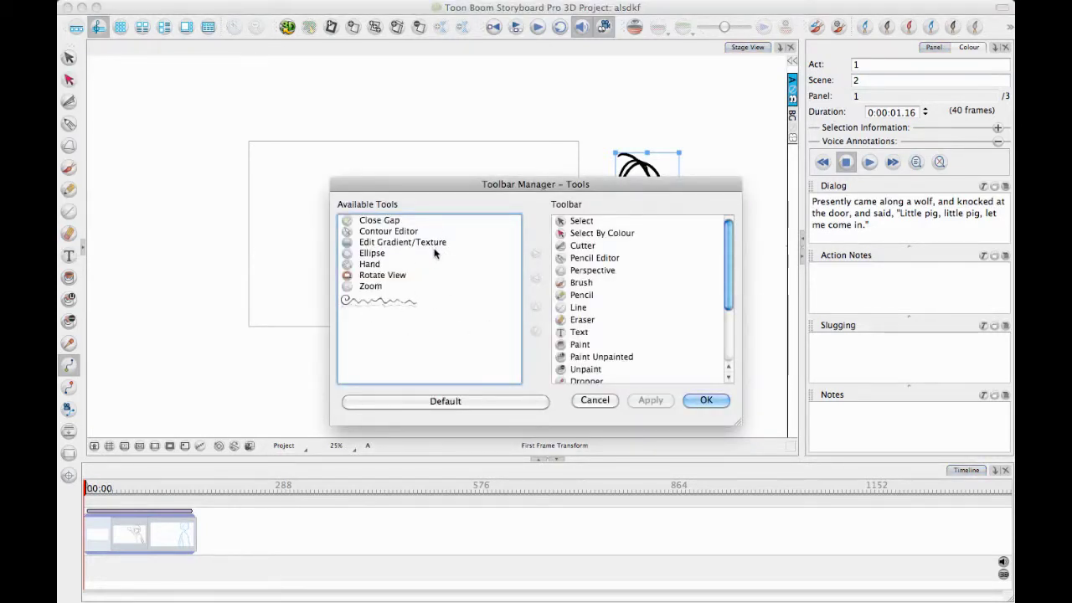
click(445, 254)
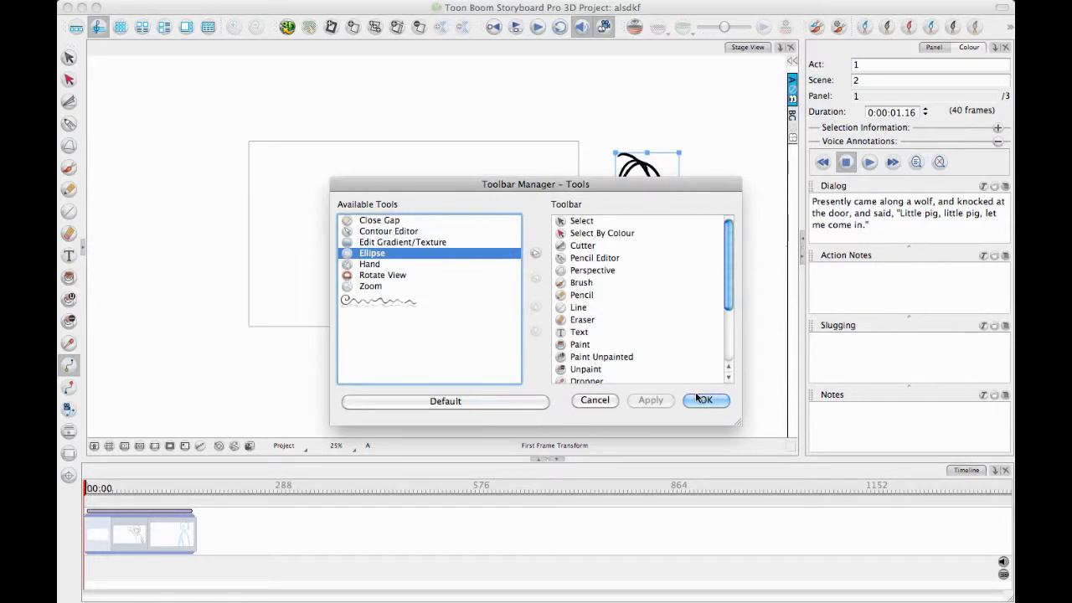
click(597, 401)
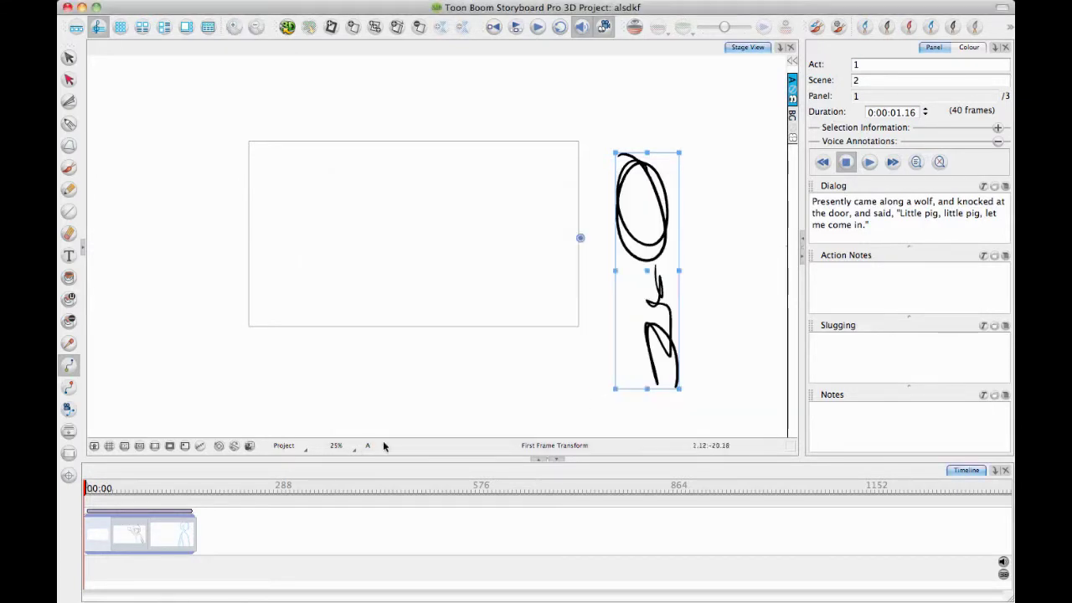
- Move the drawing's pivot point from the camera frame's edge onto the lower part of the drawing with the Pivot tool
click(69, 475)
mouse_move(584, 238)
mouse_down()
mouse_move(623, 299)
mouse_move(658, 323)
mouse_up()
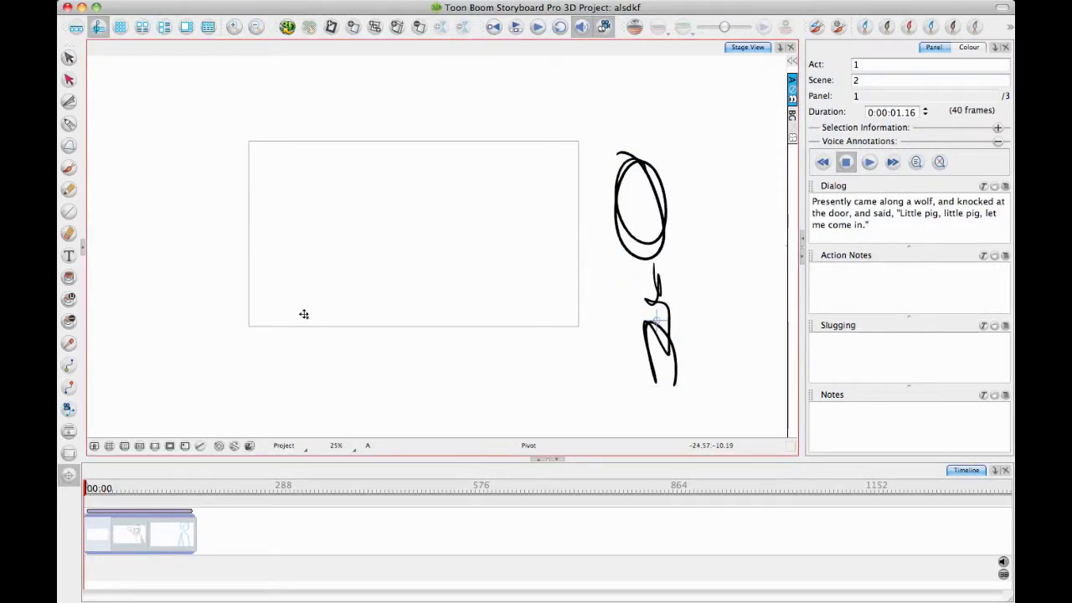
click(71, 366)
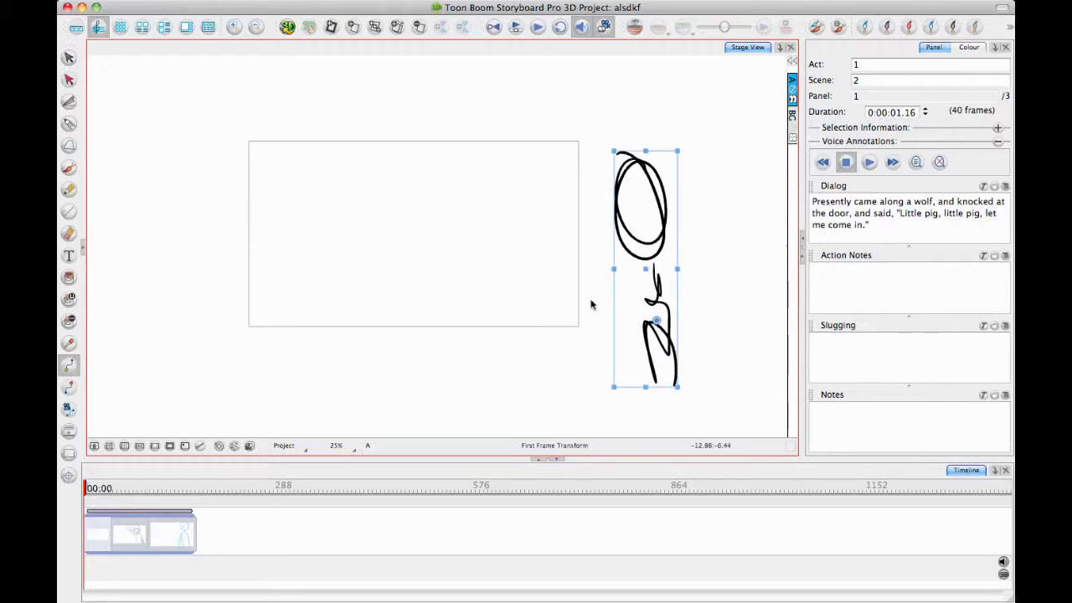
mouse_move(609, 144)
mouse_down()
mouse_move(637, 84)
mouse_move(548, 175)
mouse_move(728, 100)
mouse_move(581, 146)
mouse_up()
- Set the drawing's last-frame transform inside the camera frame's right side and scale its first-frame transform to about half size outside the frame
click(69, 389)
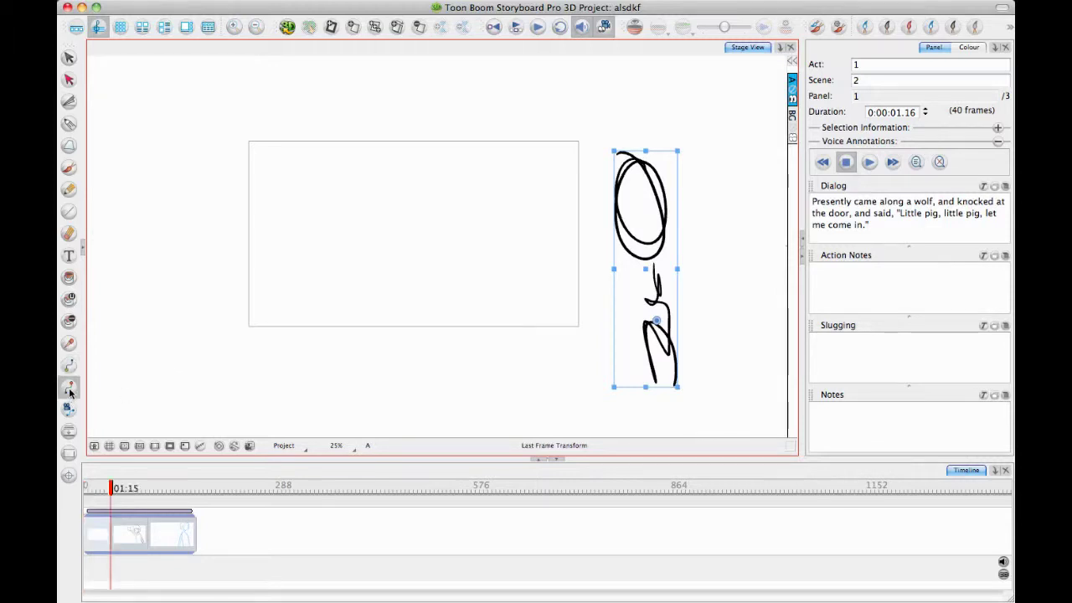
drag(646, 269, 518, 268)
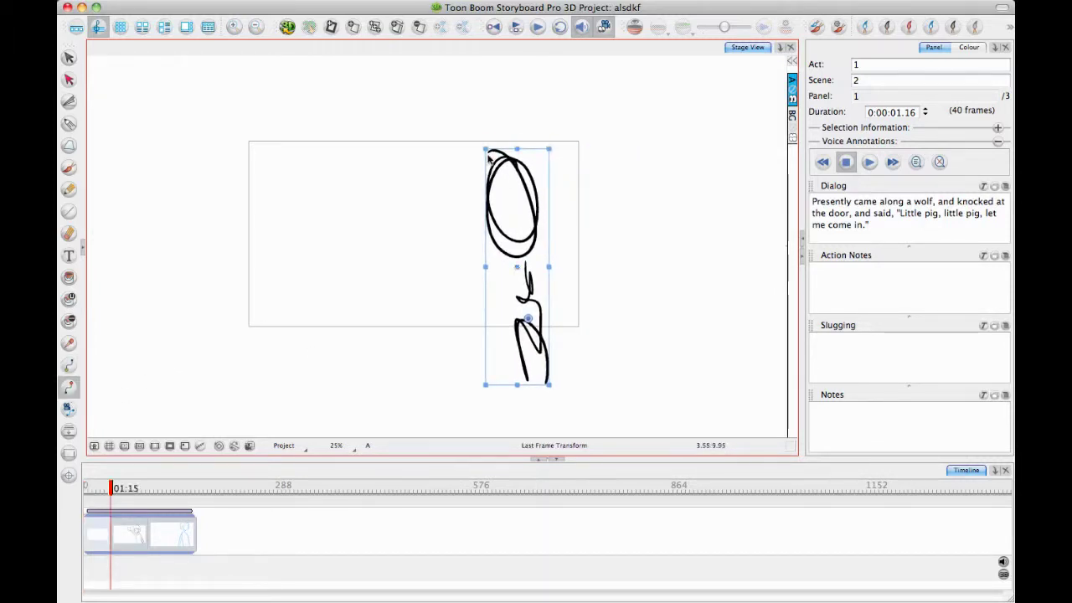
click(71, 366)
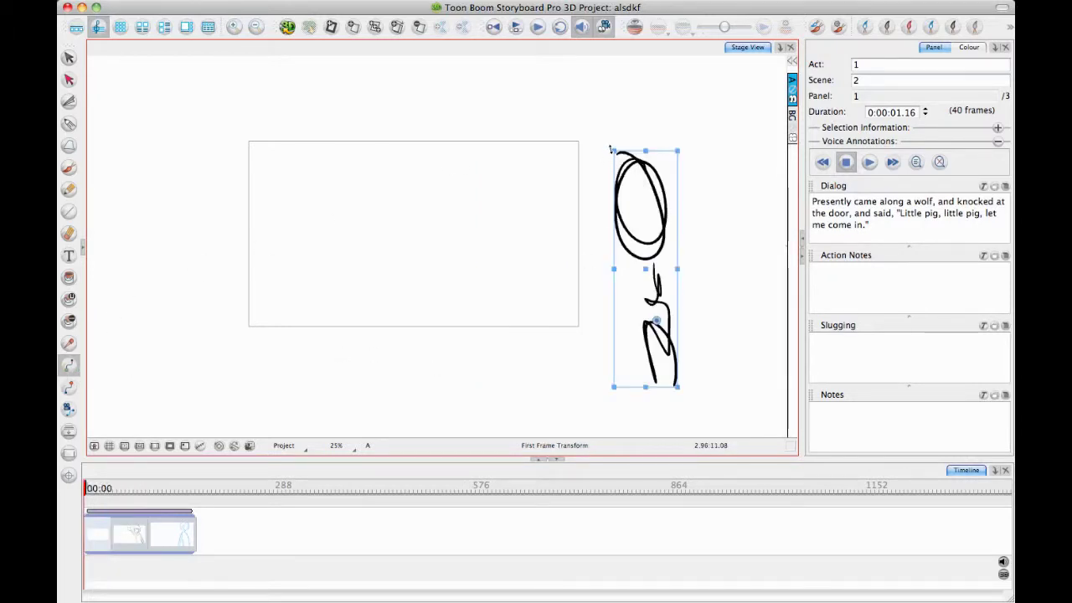
drag(610, 149, 633, 235)
drag(654, 299, 658, 253)
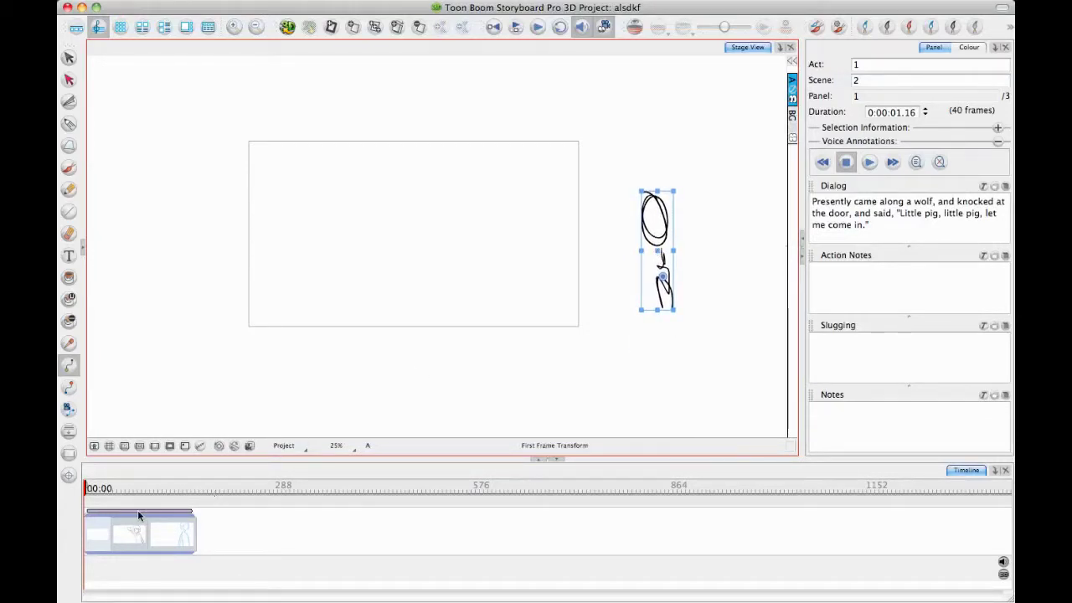
- Scrub through the first panel to examine how the drawing grows and moves into the camera frame, ending at the start
click(82, 492)
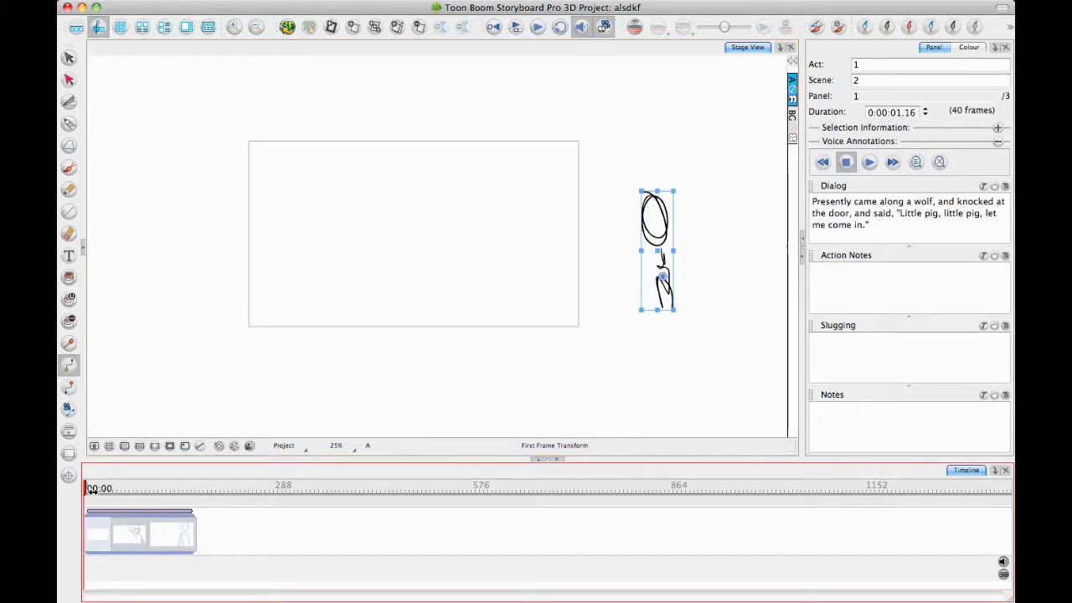
mouse_move(83, 488)
mouse_down()
mouse_move(109, 492)
mouse_move(85, 492)
mouse_move(110, 492)
mouse_move(95, 492)
mouse_up()
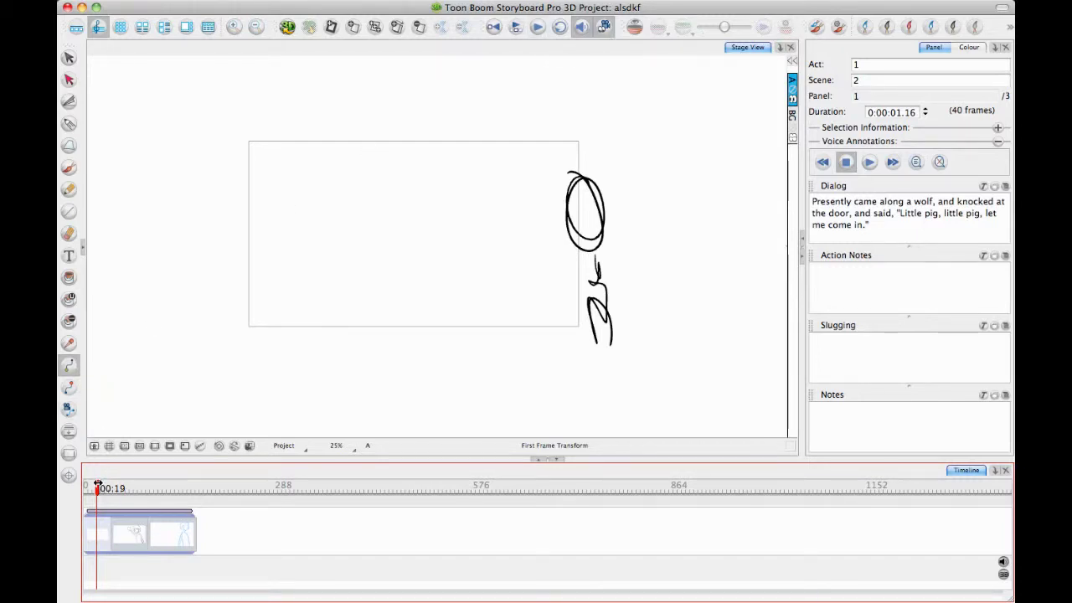
mouse_move(98, 488)
mouse_down()
mouse_move(124, 488)
mouse_move(100, 488)
mouse_up()
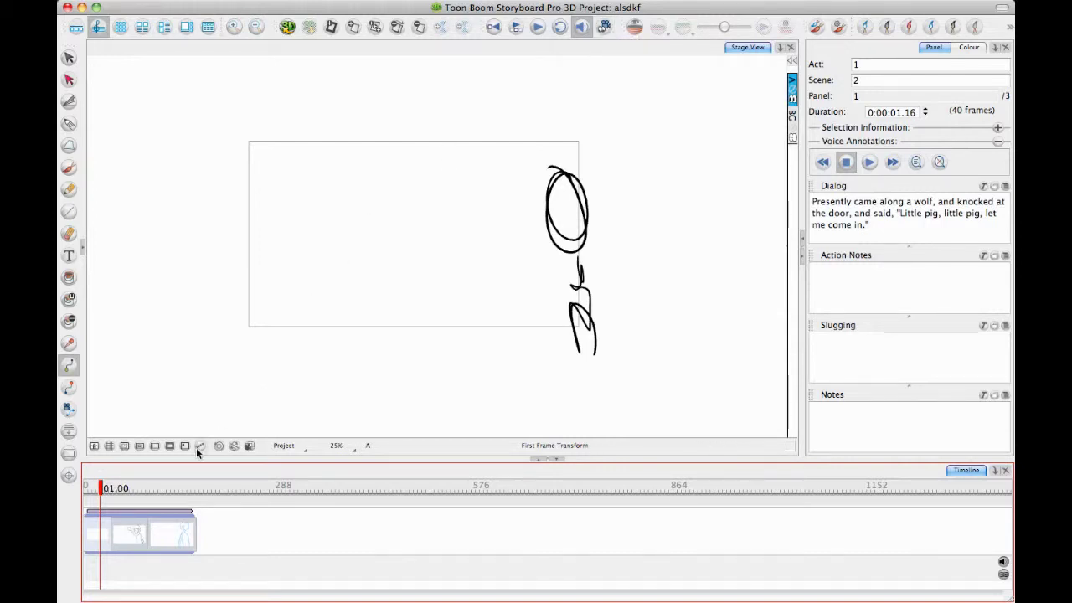
mouse_move(98, 486)
mouse_down()
mouse_move(84, 485)
mouse_move(192, 488)
mouse_move(102, 488)
mouse_up()
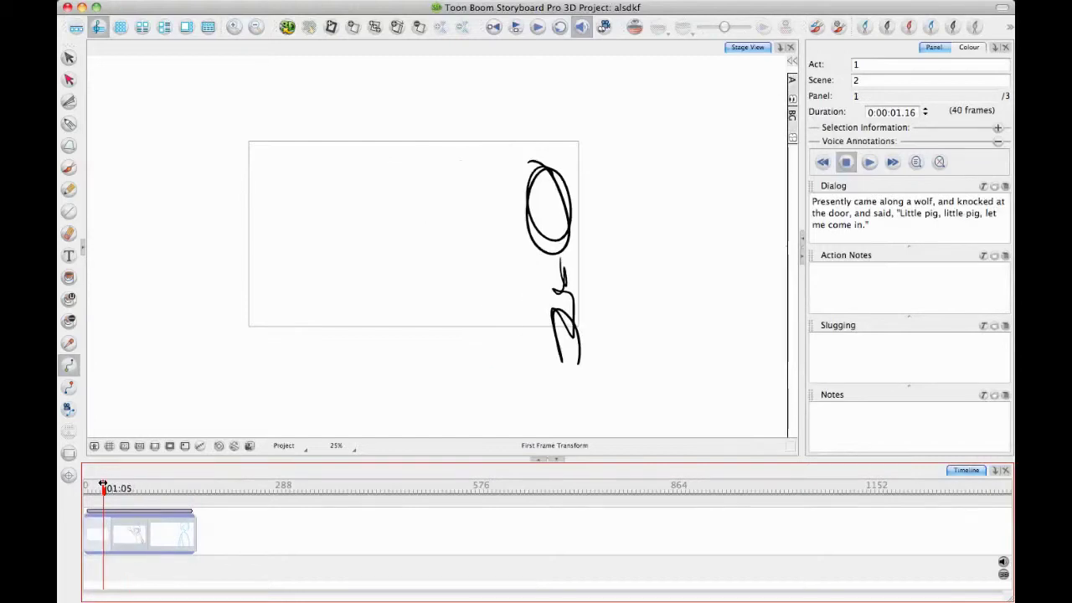
drag(409, 359, 427, 362)
key(2)
key(2)
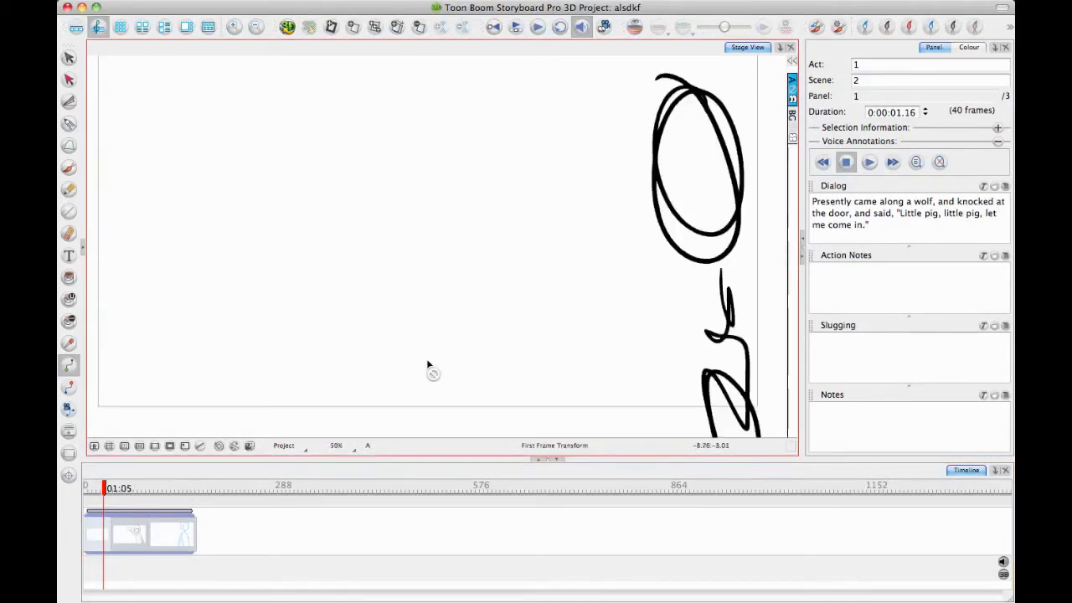
key(1)
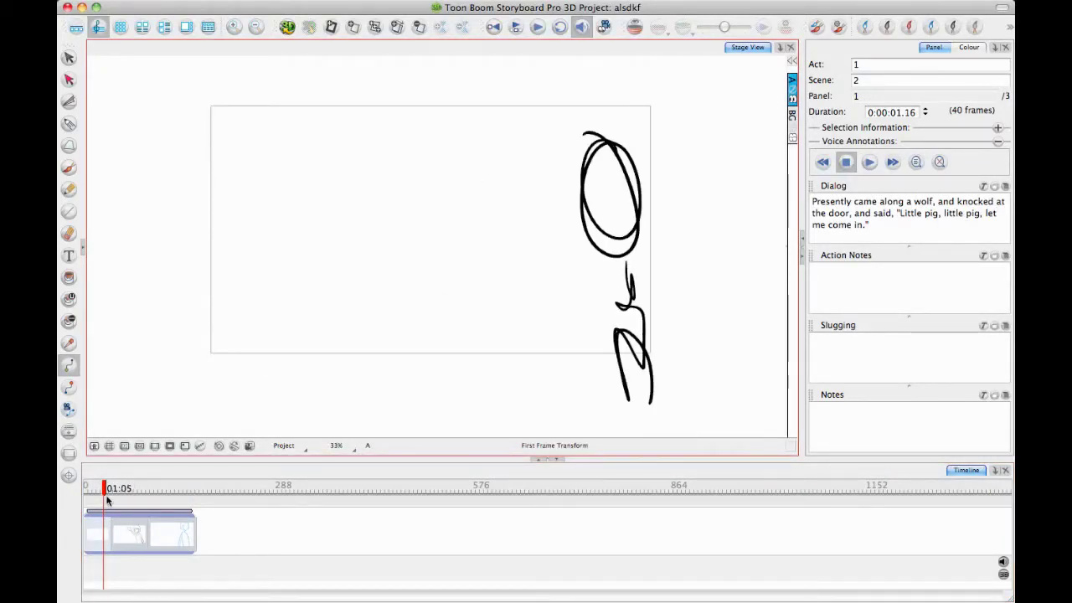
drag(102, 488, 65, 503)
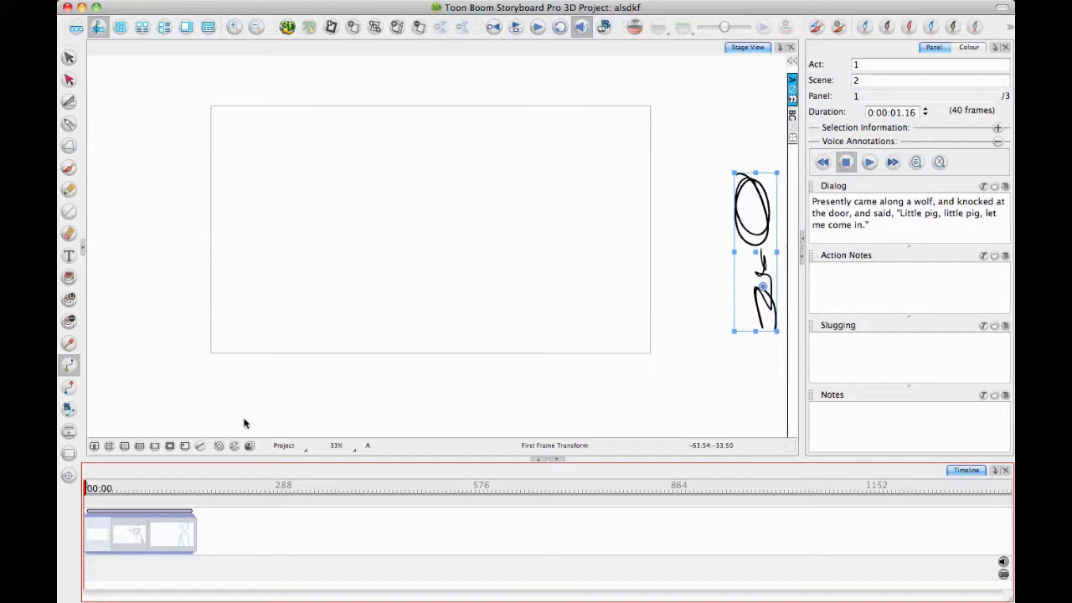
- Mask the area outside the camera frame to check the first panel's start, and remove the mask again
click(169, 444)
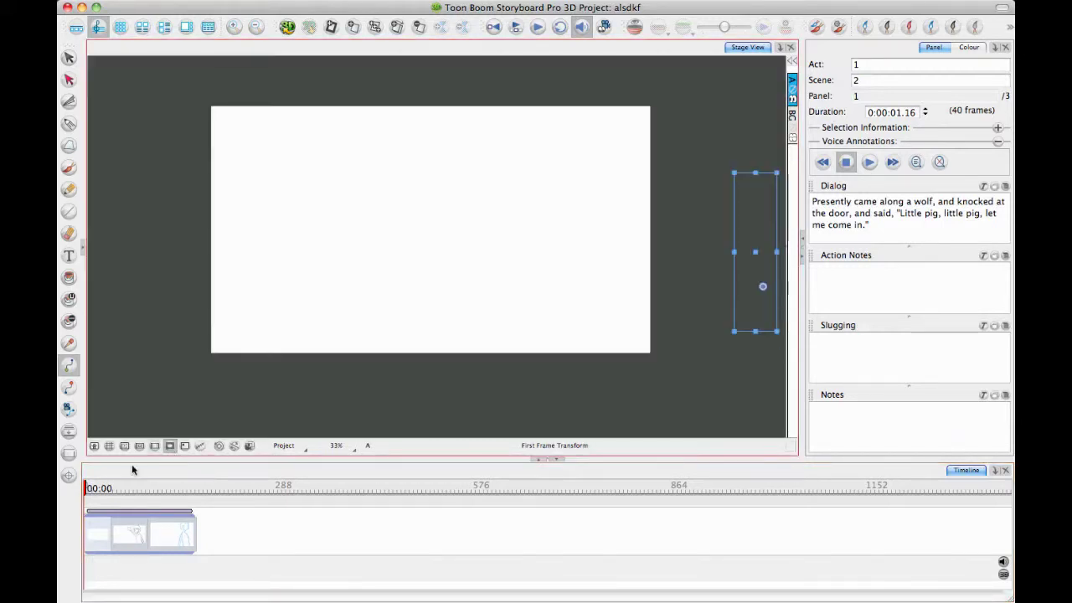
mouse_move(85, 488)
mouse_down()
mouse_move(163, 493)
mouse_move(62, 496)
mouse_up()
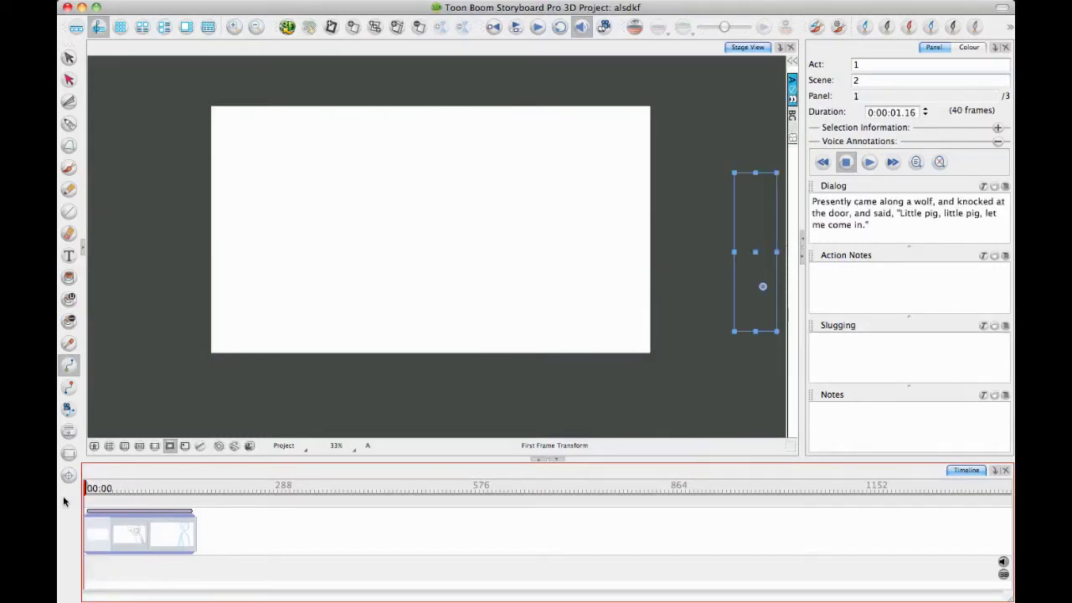
click(173, 445)
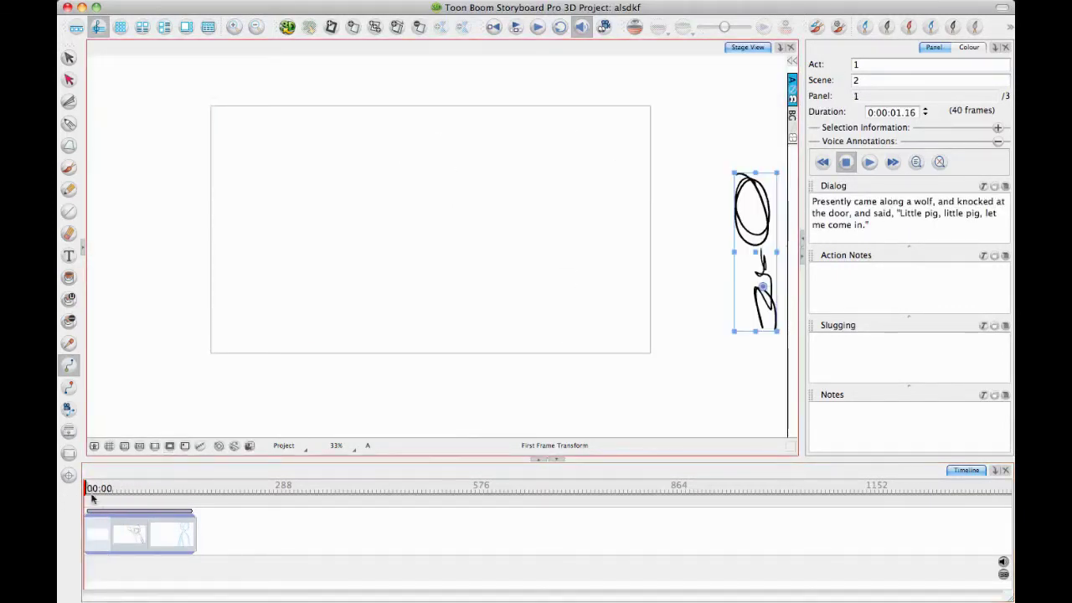
- At 03:01 in the second panel, enlarge the camera frame around the waving character to about 1.3 times its size
drag(83, 491, 133, 501)
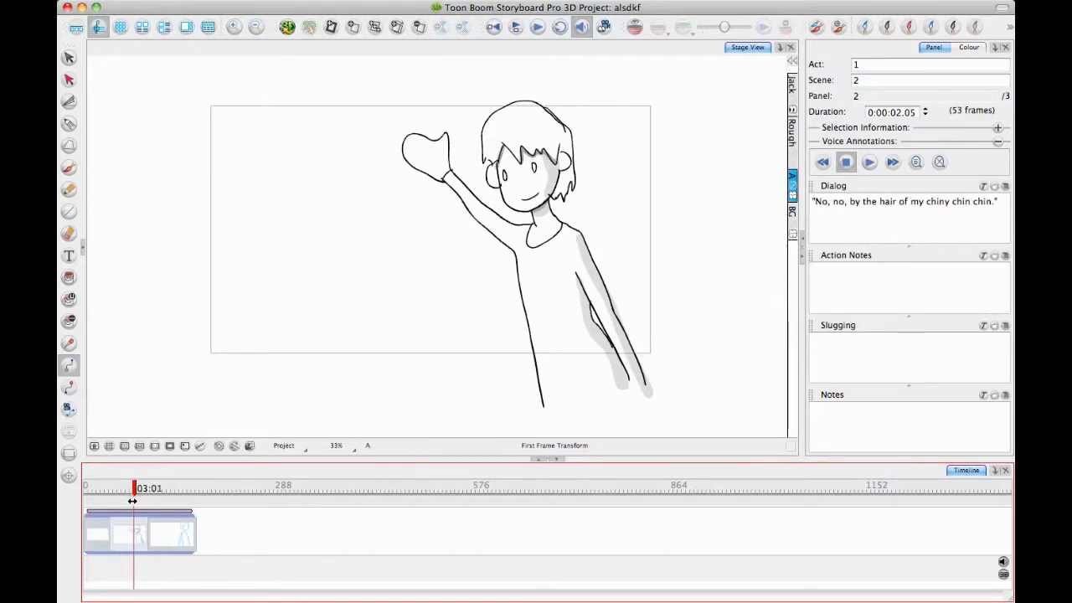
click(68, 410)
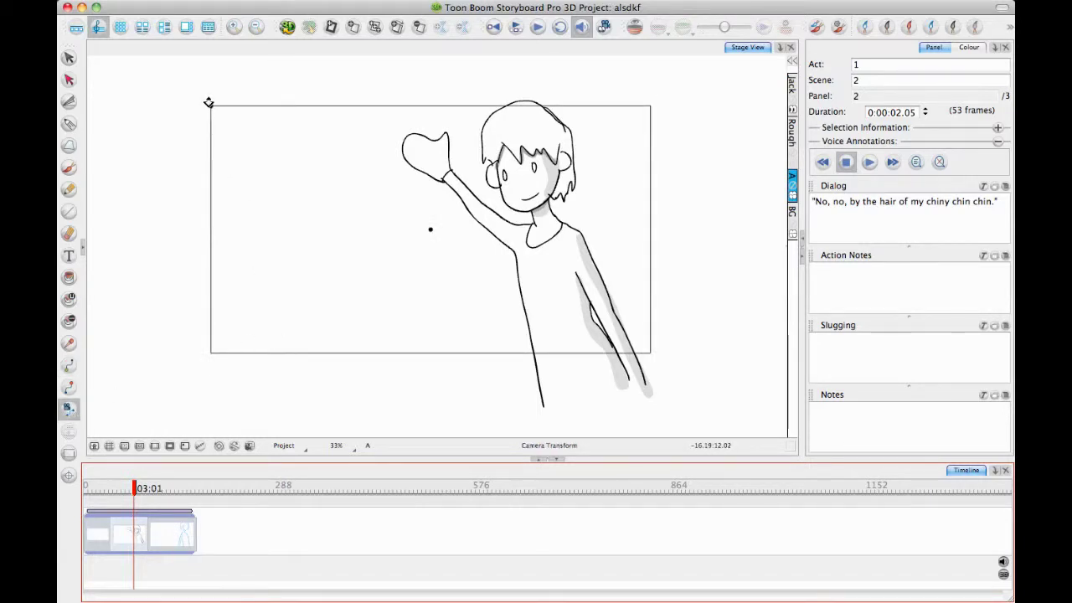
drag(209, 102, 115, 52)
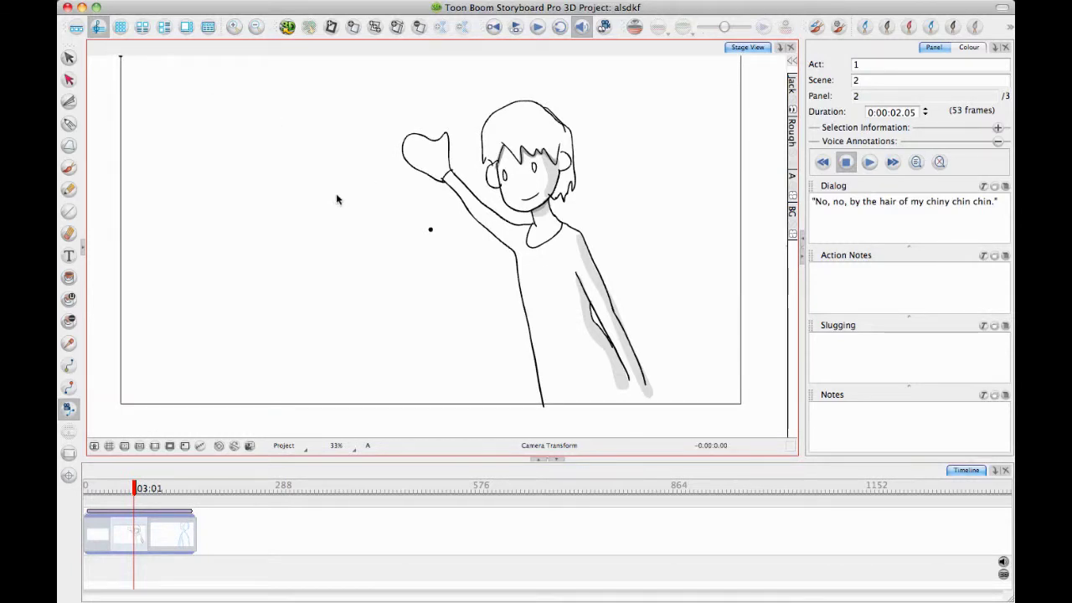
key(2)
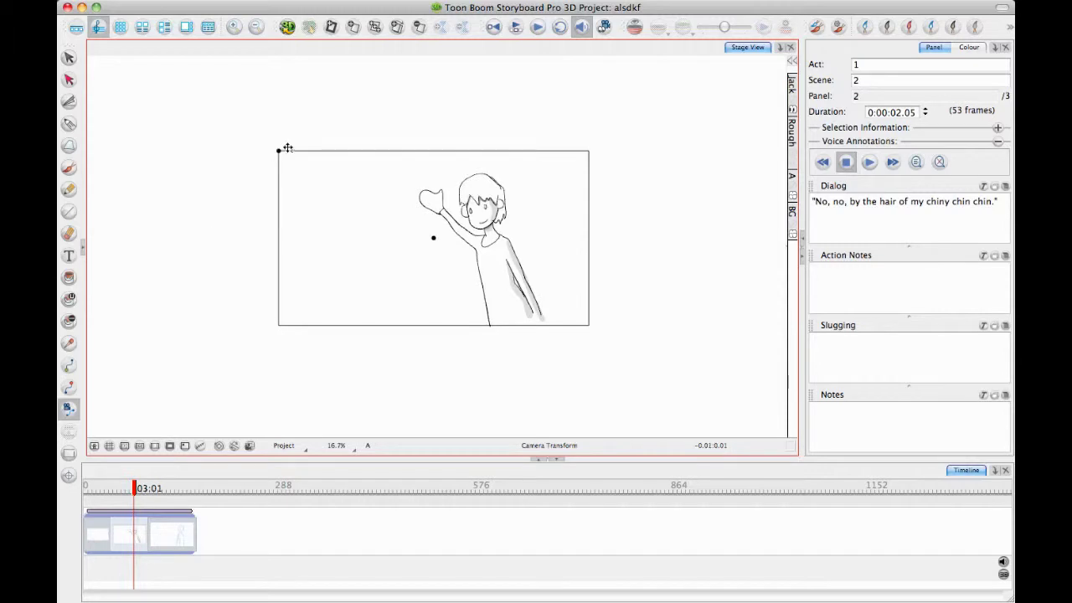
drag(278, 148, 316, 154)
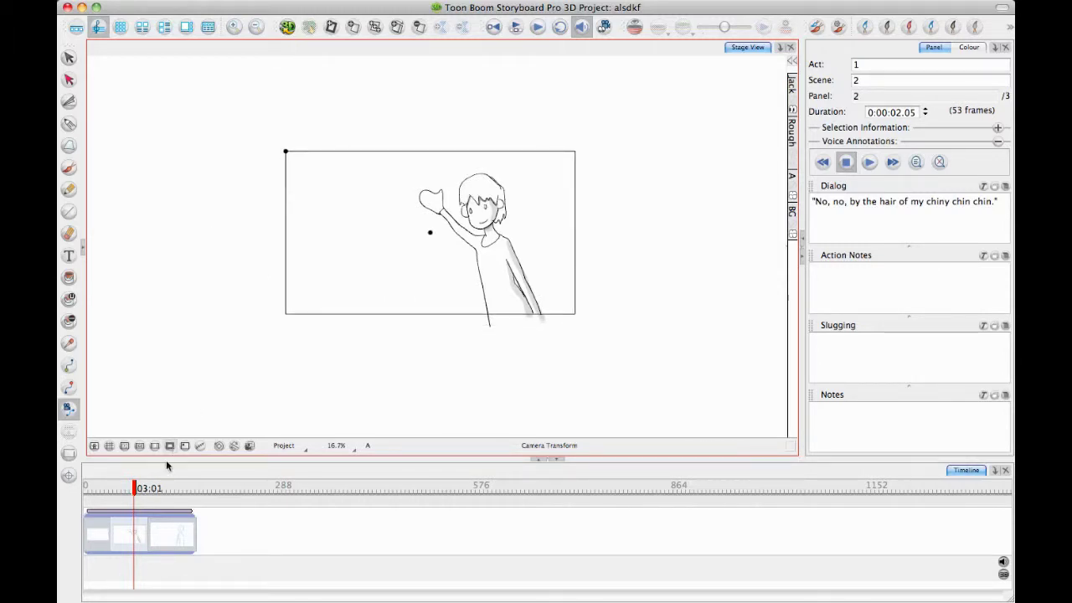
- In the third panel, set the Rough layer's first-frame transform slightly further right and its last-frame transform outside the camera frame's right edge
drag(135, 495, 160, 515)
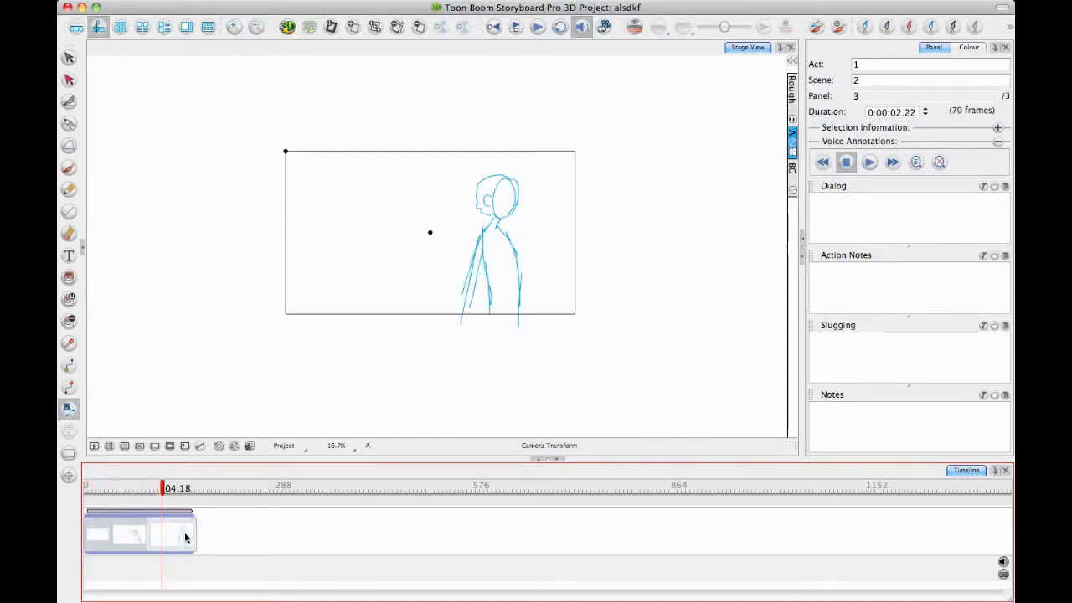
click(68, 365)
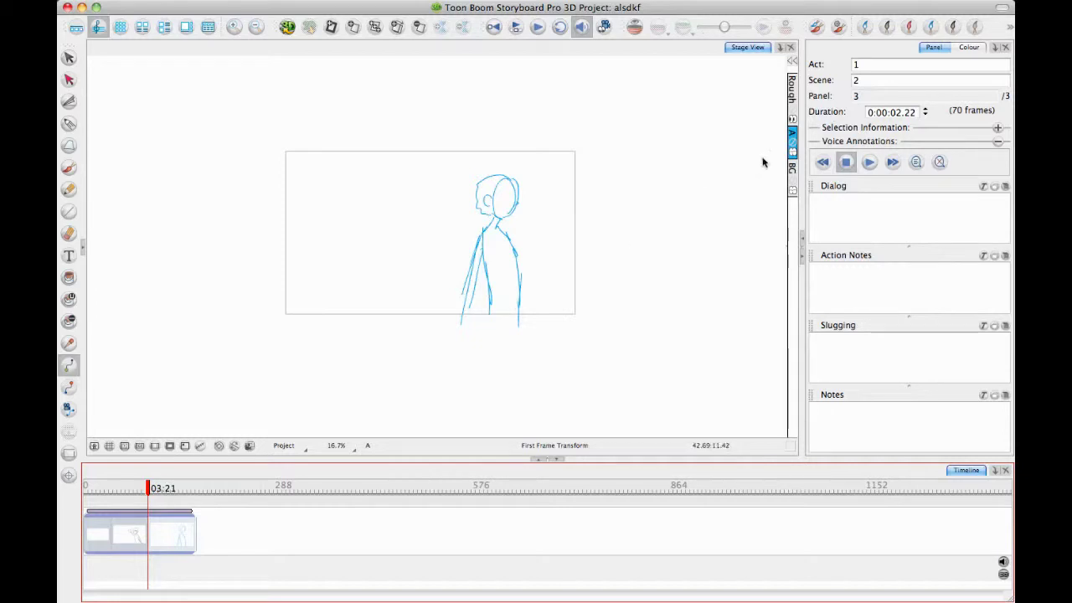
click(792, 86)
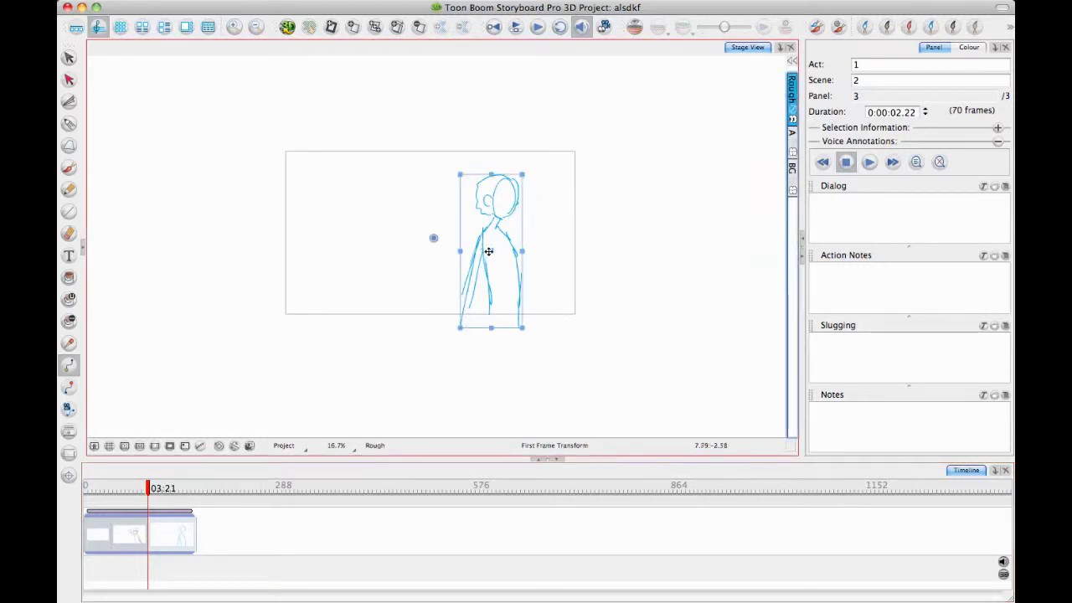
drag(489, 252, 495, 252)
click(69, 387)
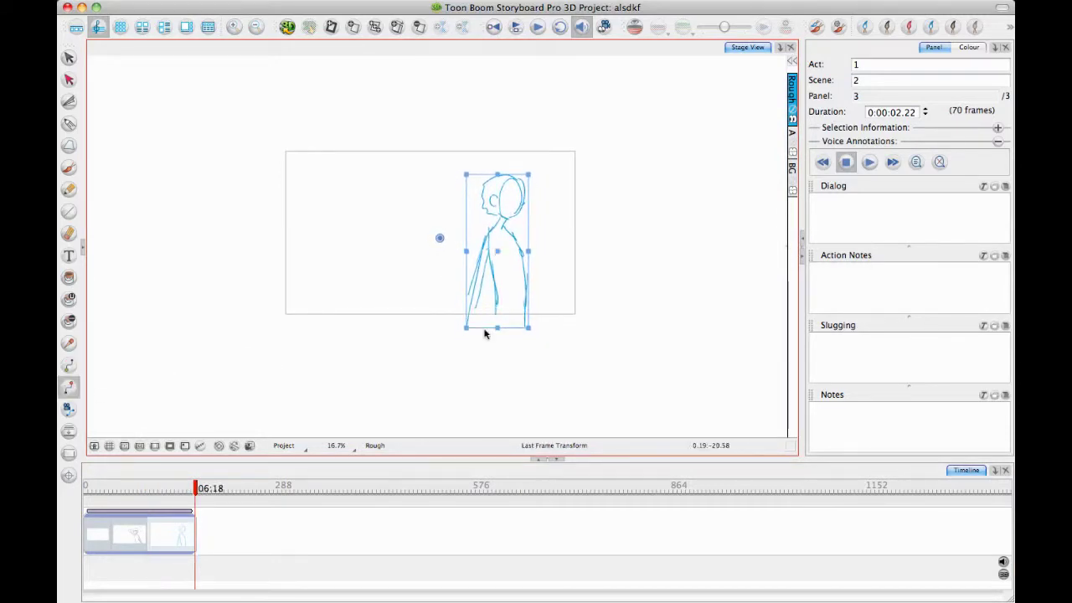
mouse_move(597, 269)
mouse_down()
mouse_move(642, 268)
mouse_move(674, 250)
mouse_up()
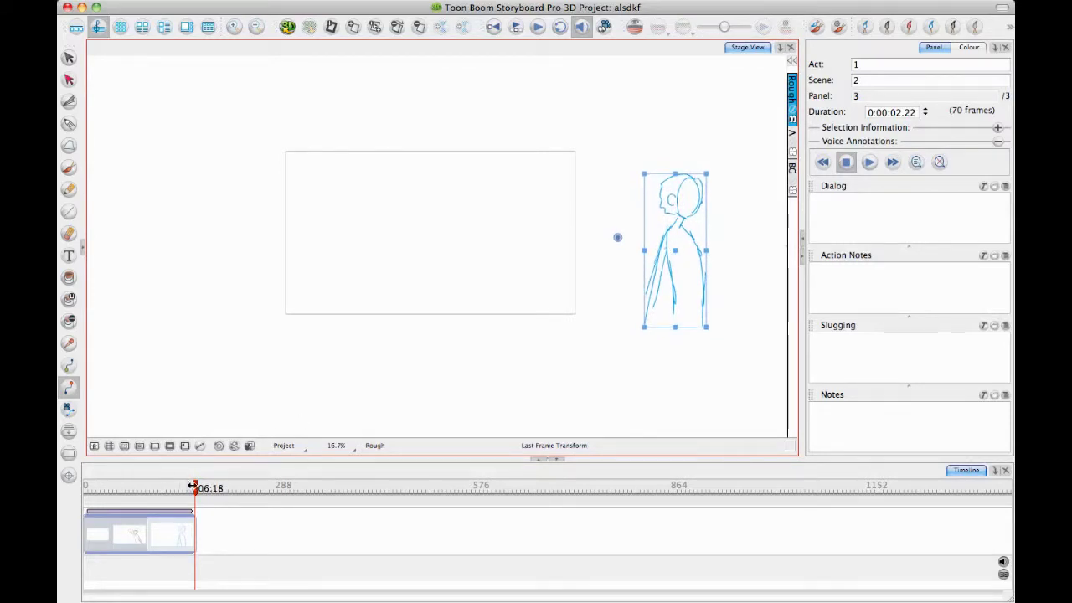
mouse_move(193, 488)
mouse_down()
mouse_move(84, 488)
mouse_move(188, 494)
mouse_move(146, 493)
mouse_move(185, 495)
mouse_move(155, 495)
mouse_up()
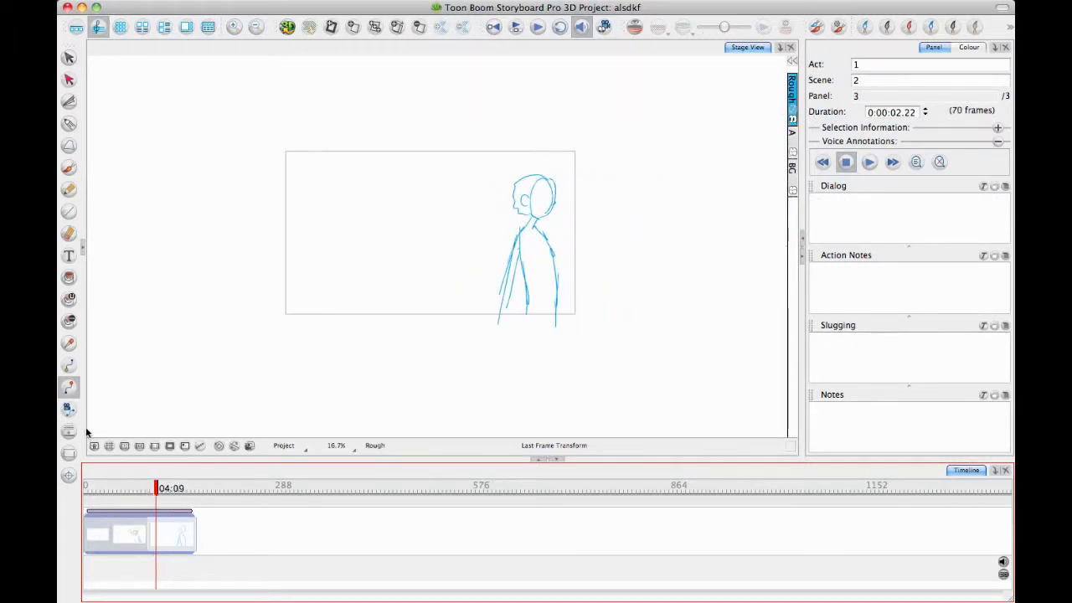
- Show the Camera Transform tool's properties and add a camera keyframe at 04:08 in the third panel
click(68, 409)
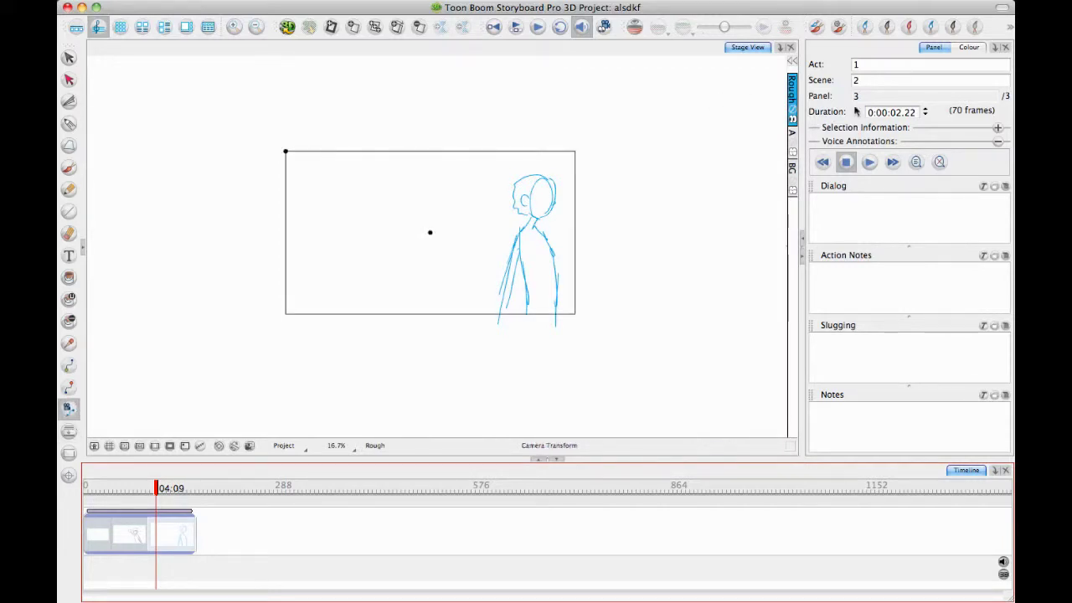
click(994, 48)
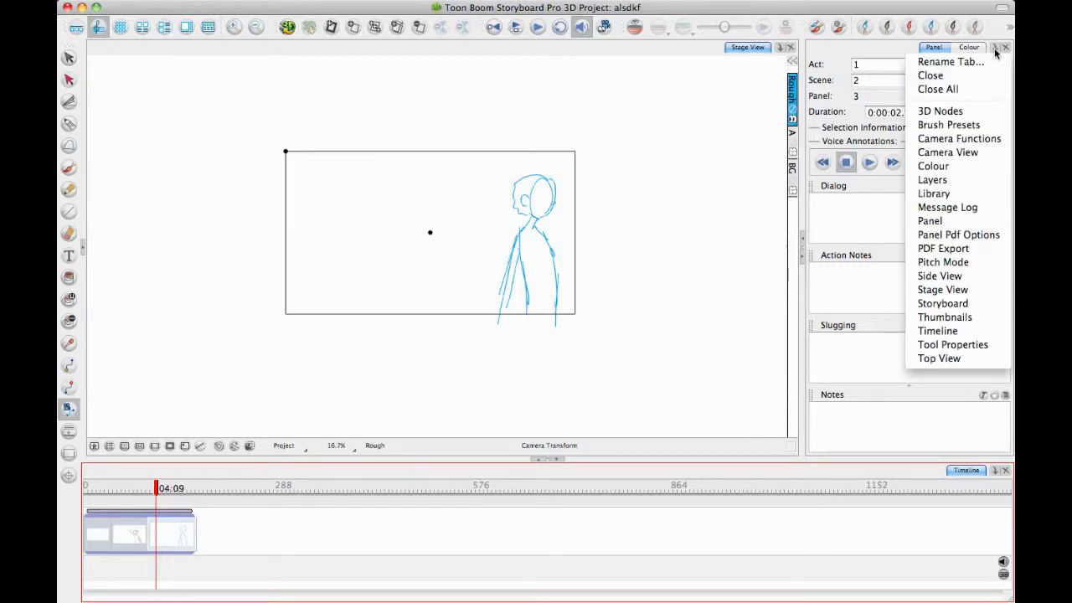
click(960, 346)
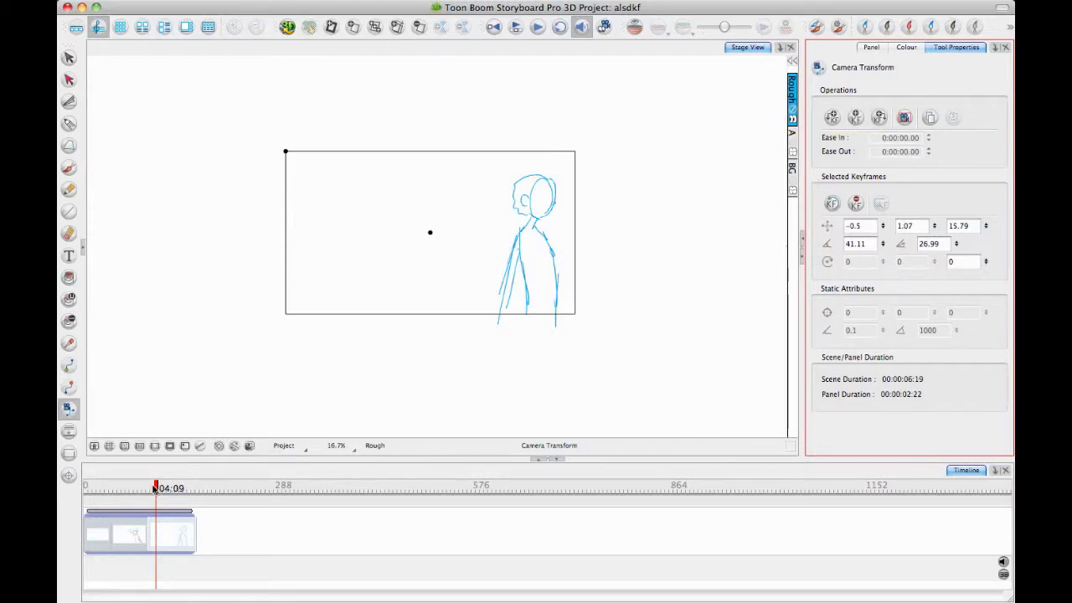
mouse_move(155, 486)
mouse_down()
mouse_move(143, 486)
mouse_move(166, 487)
mouse_move(155, 486)
mouse_up()
click(855, 119)
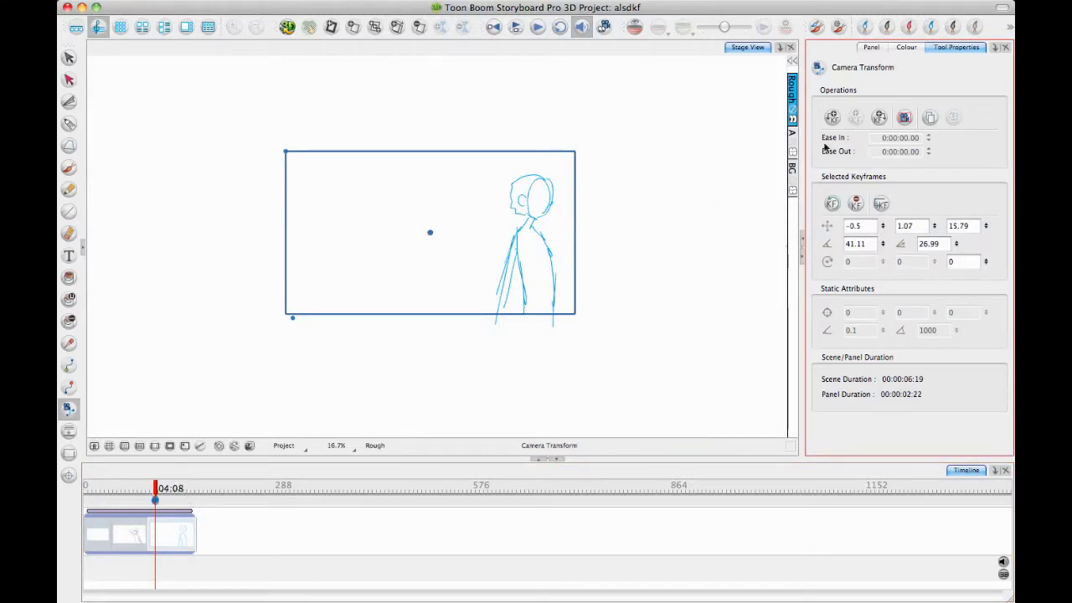
- Add a camera keyframe at the third panel's end and shift its camera frame horizontally to an X position of 20.5
click(879, 118)
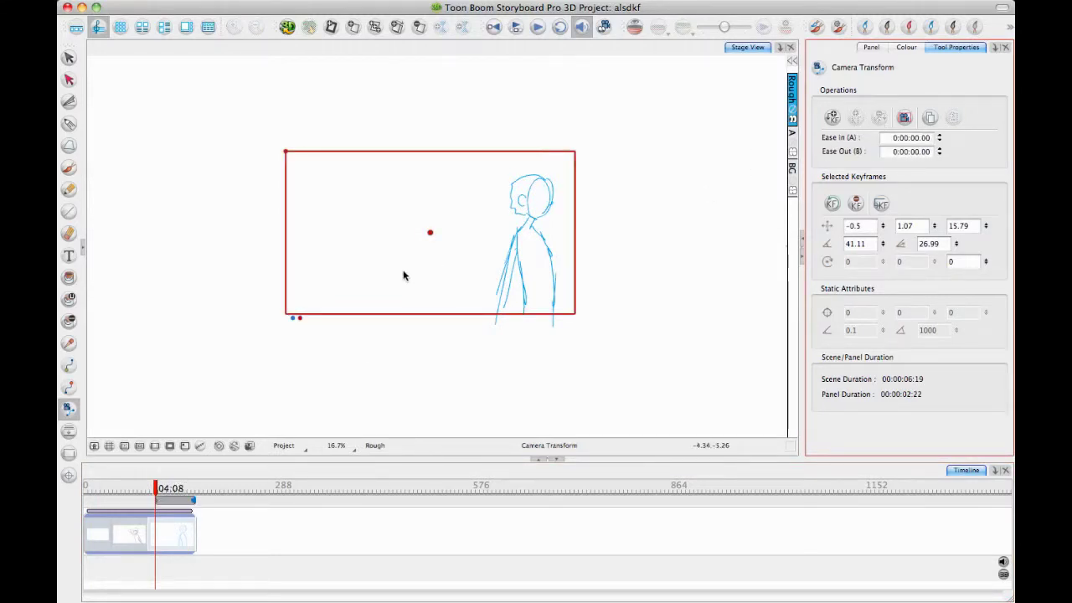
click(292, 321)
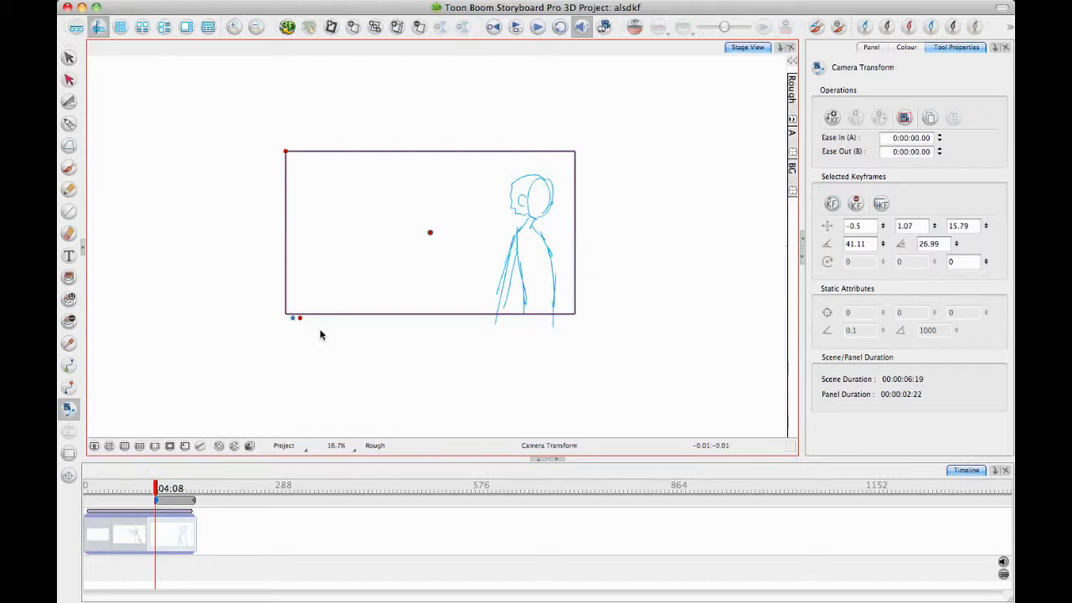
click(304, 318)
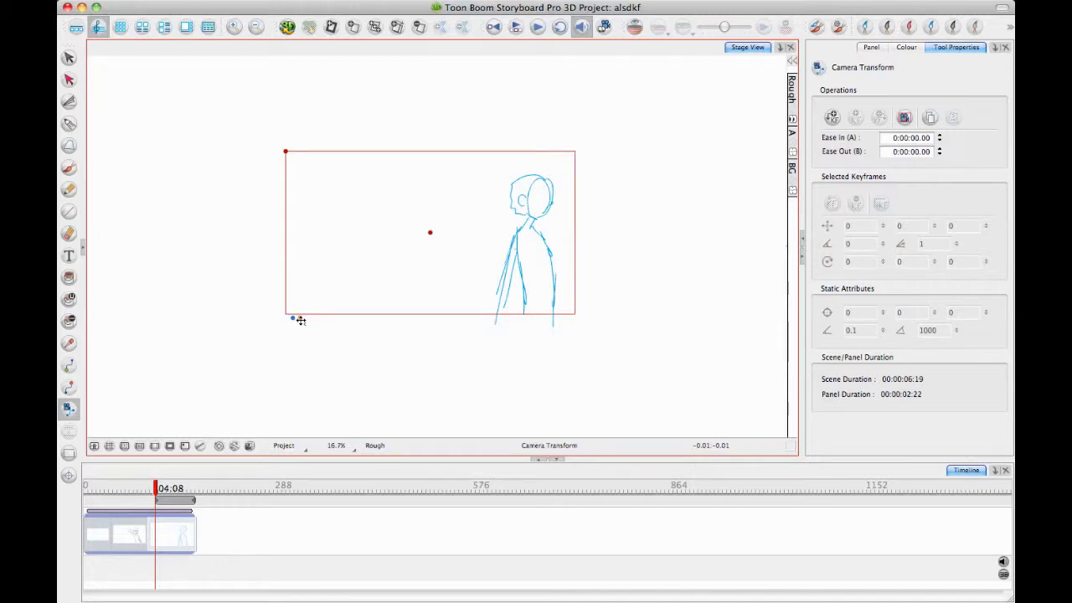
mouse_move(300, 319)
mouse_down()
mouse_move(387, 319)
mouse_move(298, 321)
mouse_up()
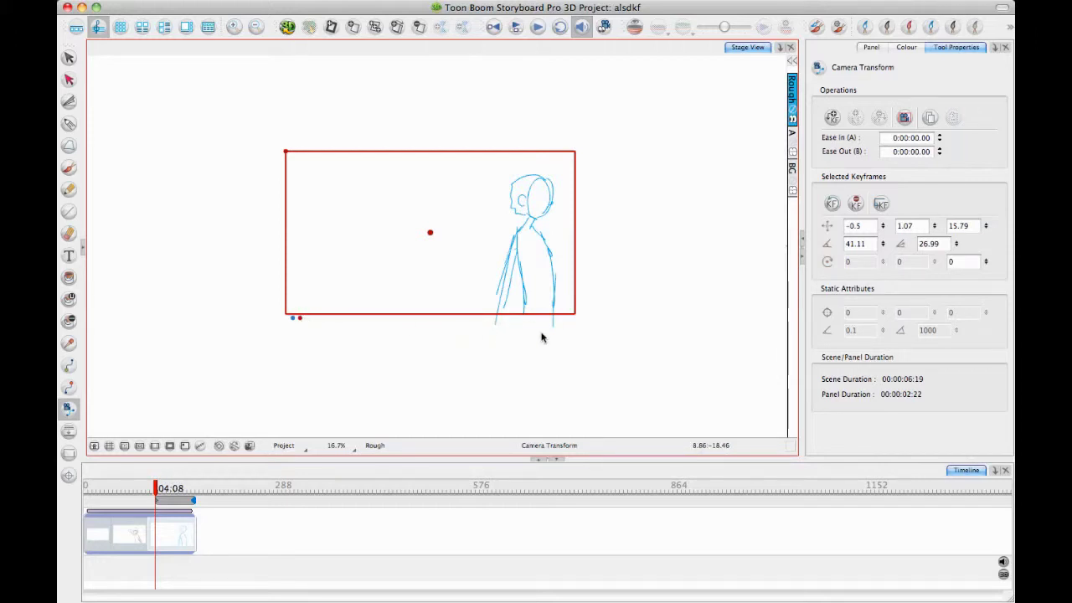
key(Right)
key(Right)
key(Right)
key(Right)
key(Right)
key(Right)
key(Right)
key(Right)
key(Right)
key(Right)
key(Right)
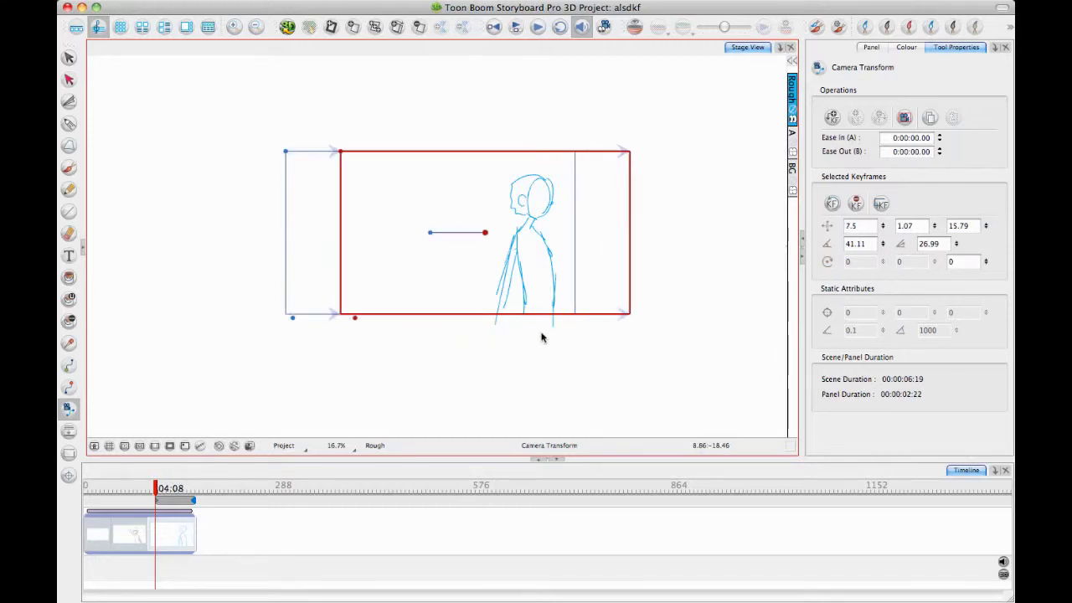
key(Right)
key(Right)
key(Right)
key(Right)
key(Right)
key(Right)
key(Right)
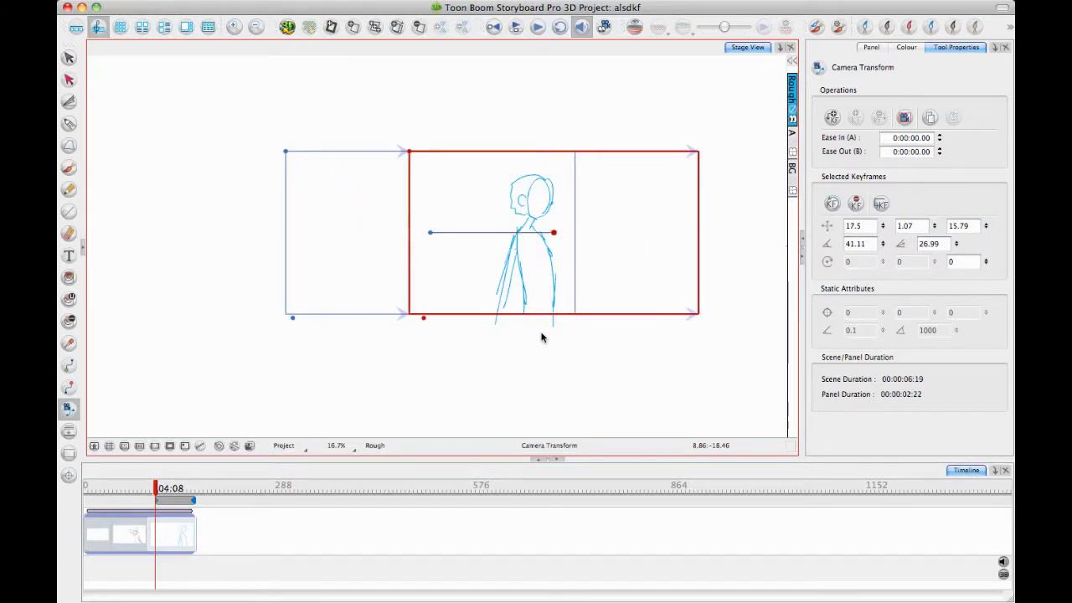
key(Right)
key(Right)
key(Right)
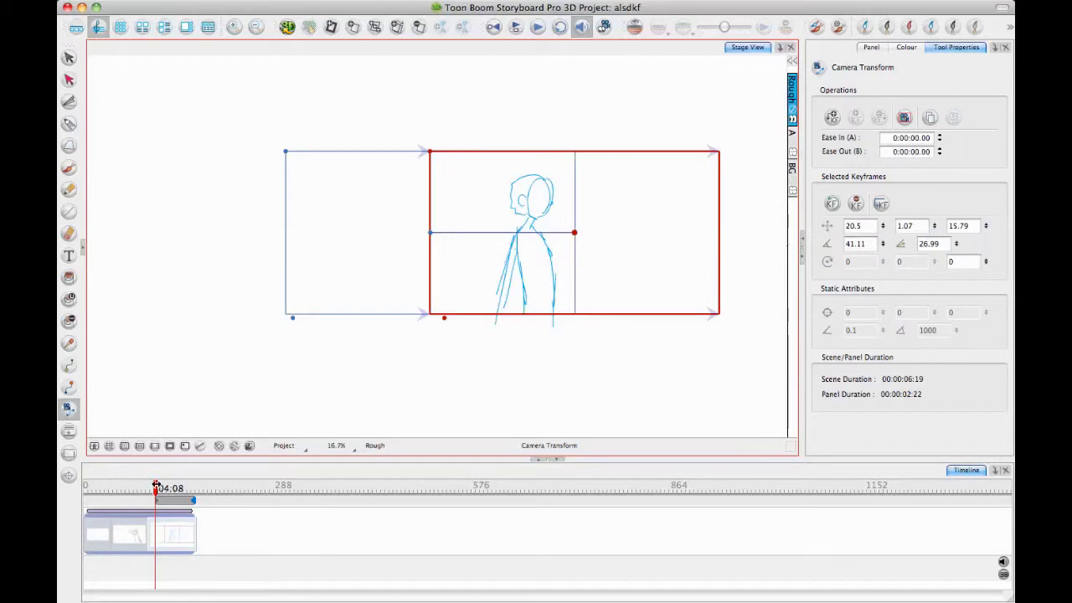
- Preview the third panel's camera move through the camera by scrubbing its frames, going back to 03:01 in the second panel
mouse_move(156, 488)
mouse_down()
mouse_move(134, 487)
mouse_move(193, 487)
mouse_move(171, 489)
mouse_up()
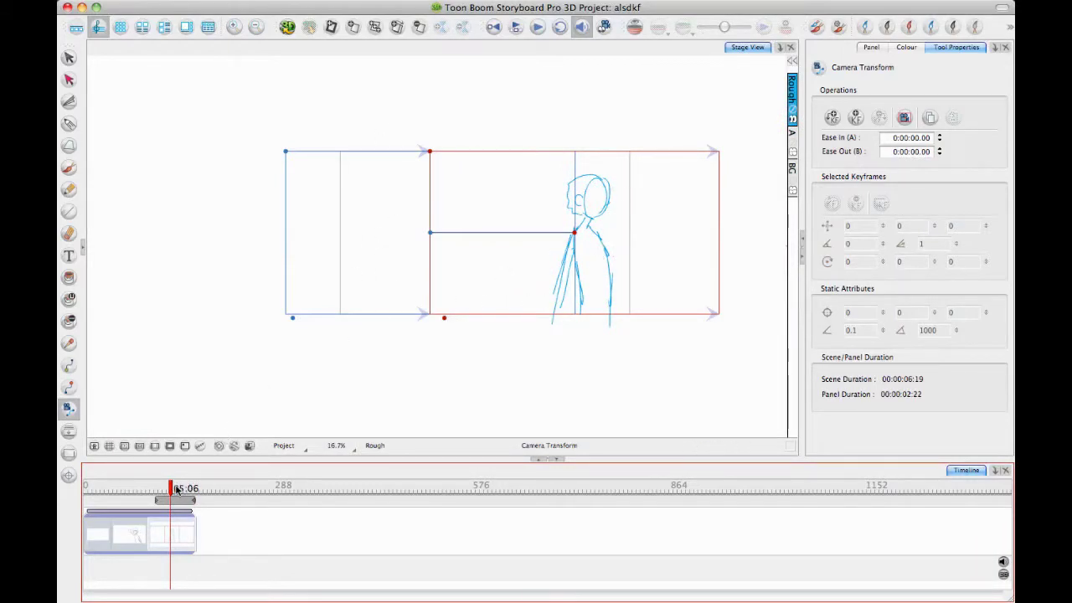
mouse_move(176, 490)
mouse_down()
mouse_move(199, 489)
mouse_move(146, 488)
mouse_move(174, 489)
mouse_move(159, 489)
mouse_up()
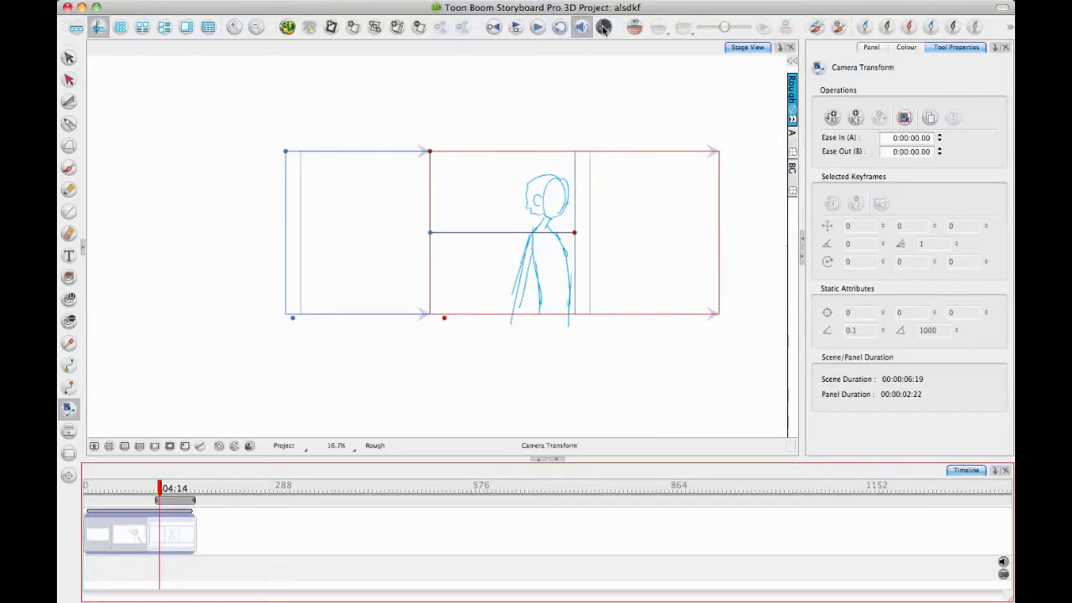
click(604, 28)
click(159, 488)
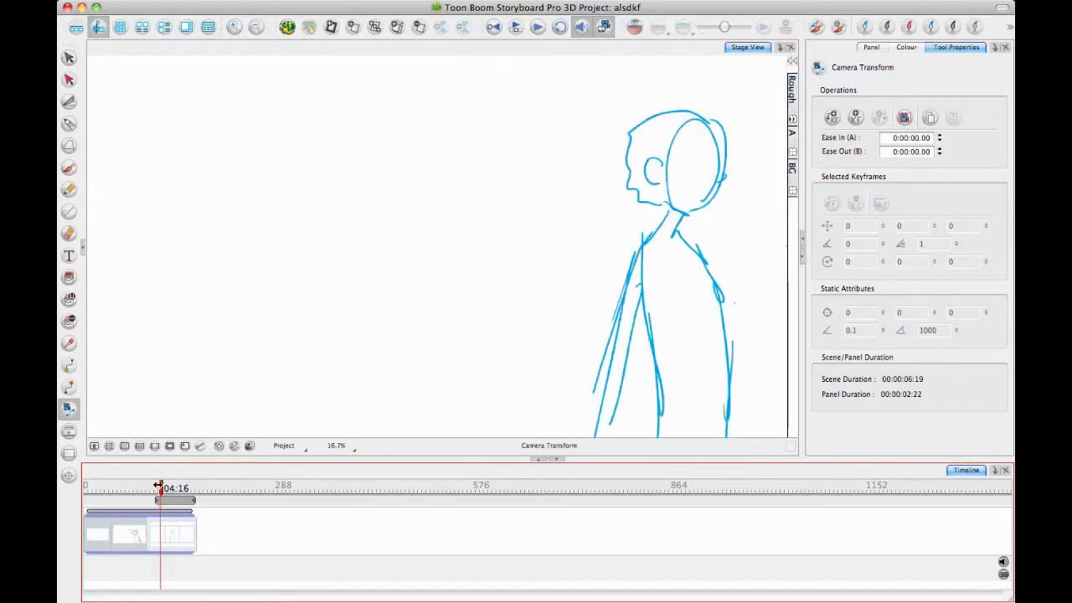
mouse_move(158, 487)
mouse_down()
mouse_move(101, 488)
mouse_move(200, 499)
mouse_move(134, 500)
mouse_up()
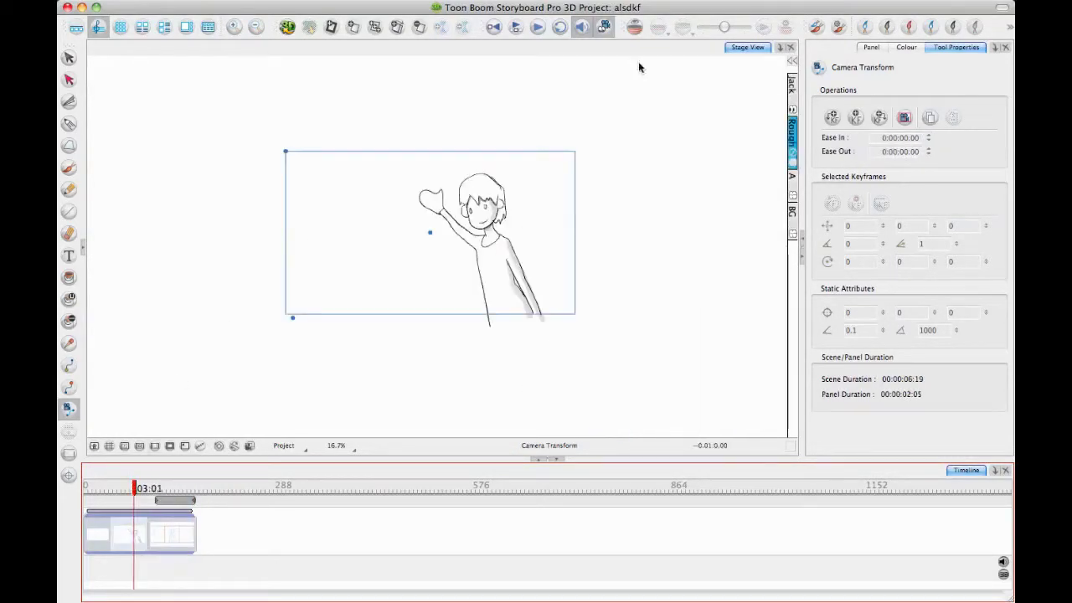
- At 06:03, brush rough mountains and ground lines on the third panel's BG layer across both camera frames
click(183, 477)
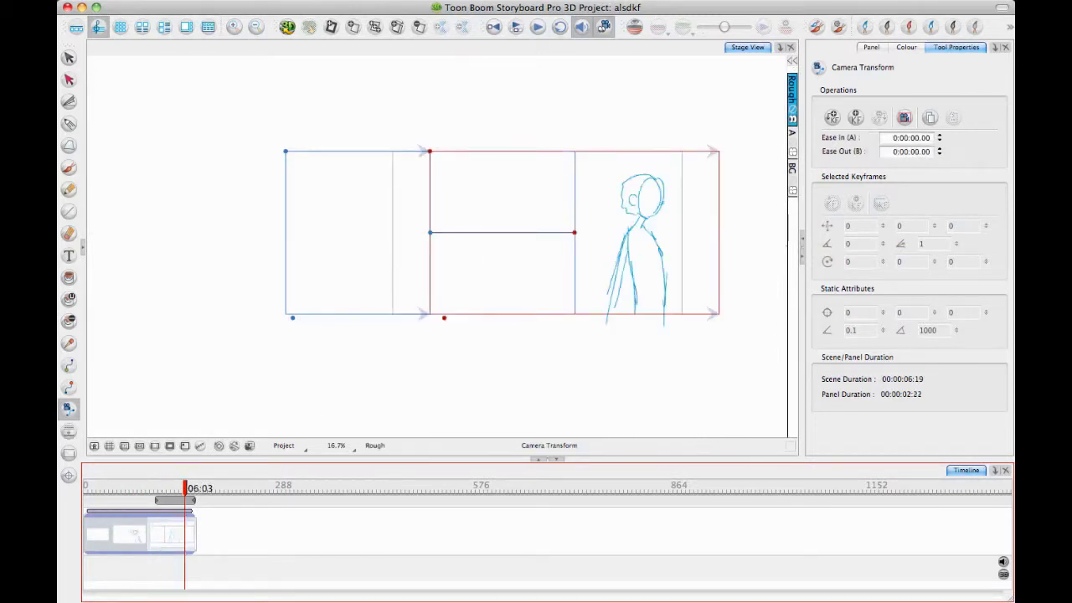
click(793, 172)
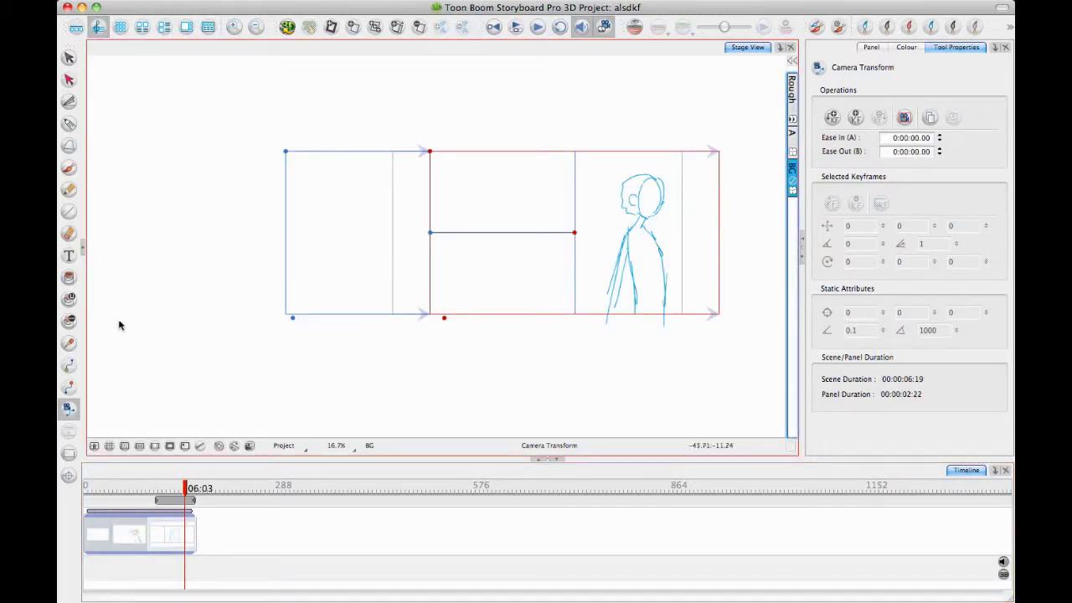
click(70, 168)
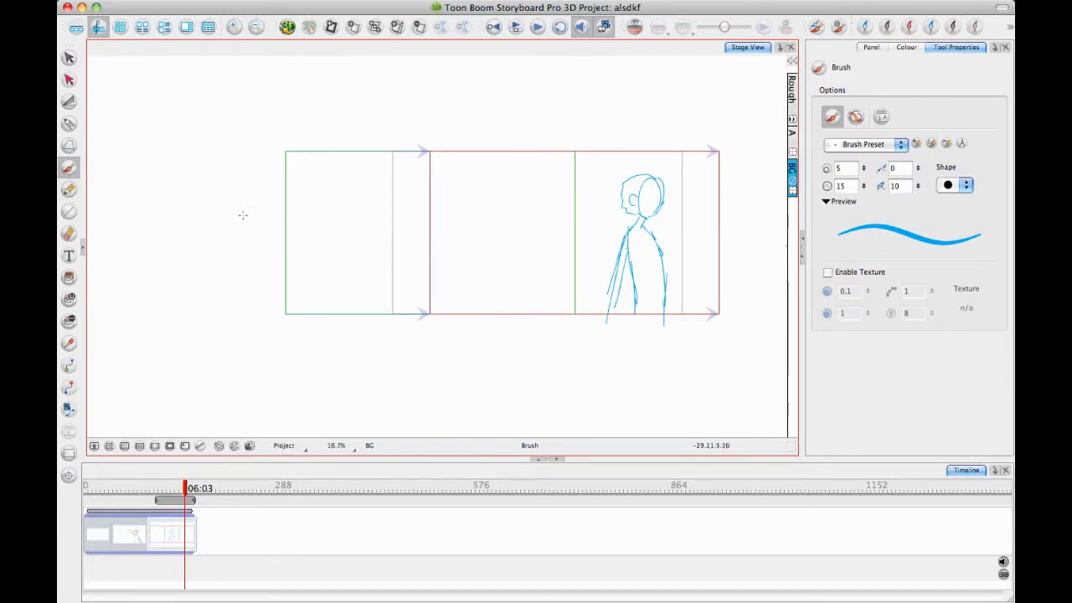
mouse_move(233, 219)
mouse_down()
mouse_move(278, 220)
mouse_move(306, 161)
mouse_up()
key(ctrl+z)
mouse_move(349, 214)
mouse_down()
mouse_move(472, 207)
mouse_move(514, 176)
mouse_up()
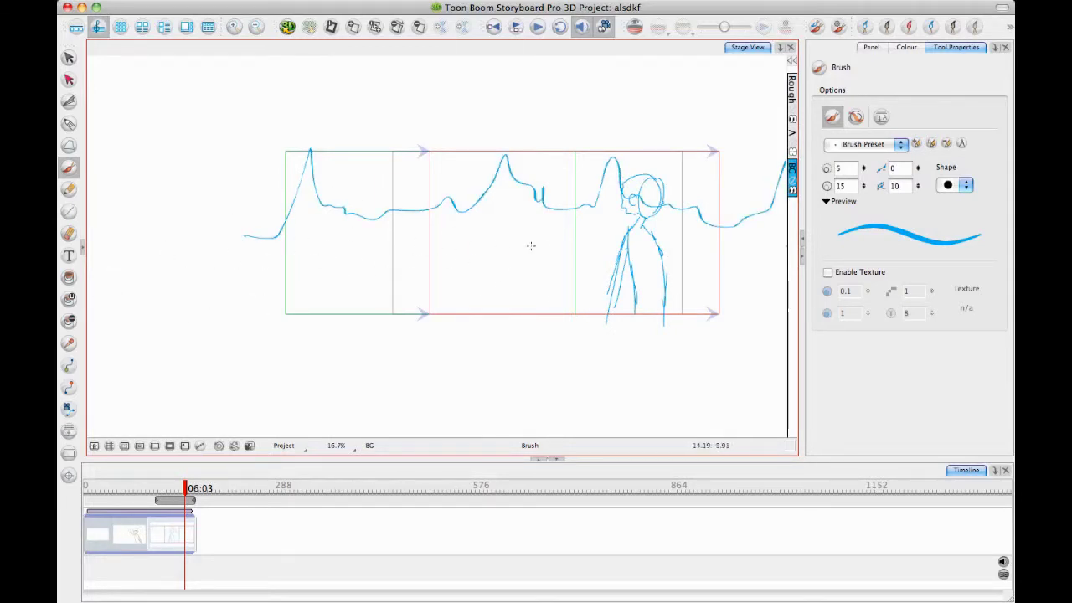
mouse_move(604, 241)
mouse_down()
mouse_move(719, 243)
mouse_move(787, 264)
mouse_up()
mouse_move(221, 261)
mouse_down()
mouse_move(404, 242)
mouse_move(747, 246)
mouse_up()
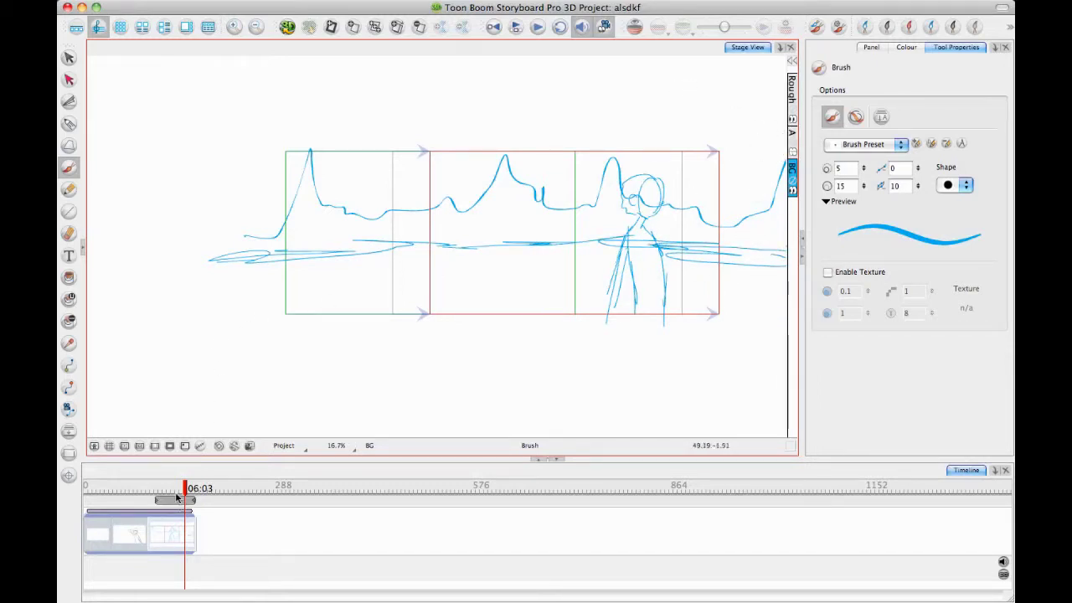
- At 04:06 in the third panel, activate the Rough layer, show the Brush Presets view and choose the White preset
mouse_move(183, 488)
mouse_down()
mouse_move(139, 487)
mouse_move(197, 494)
mouse_move(154, 494)
mouse_up()
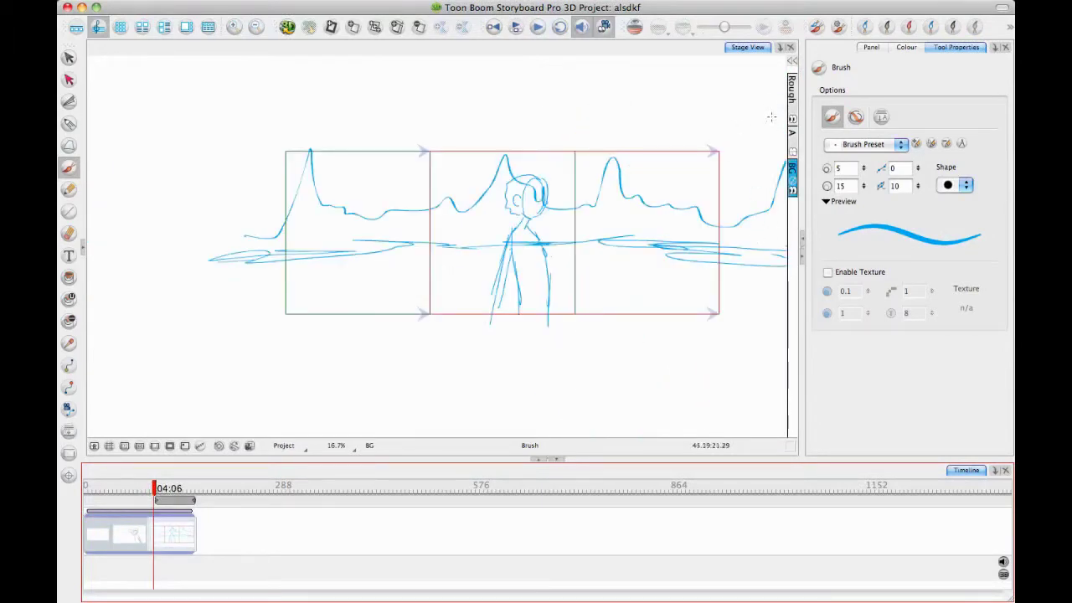
click(792, 101)
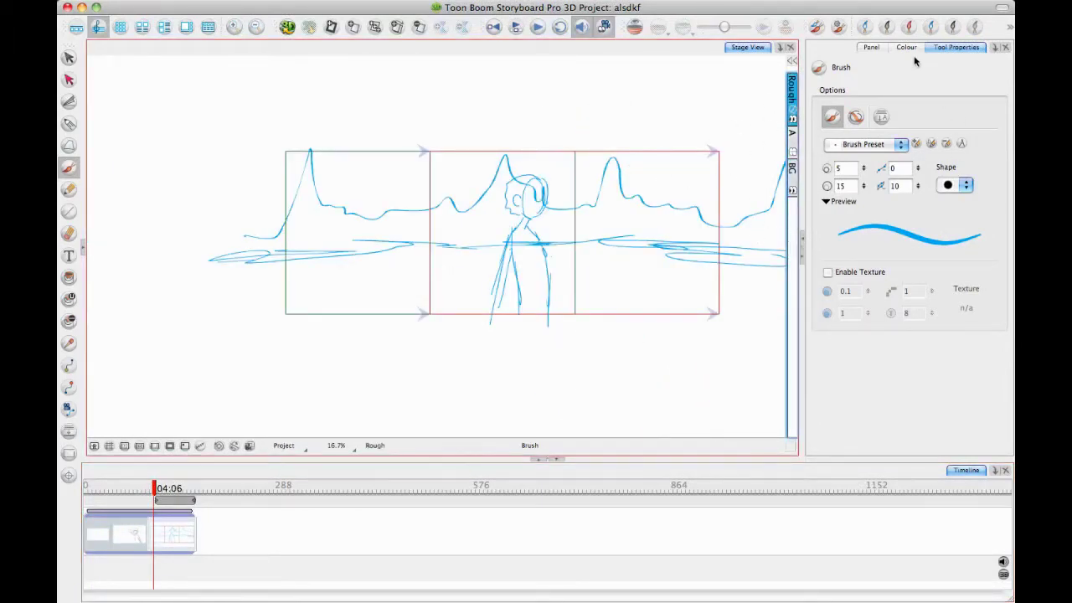
click(995, 47)
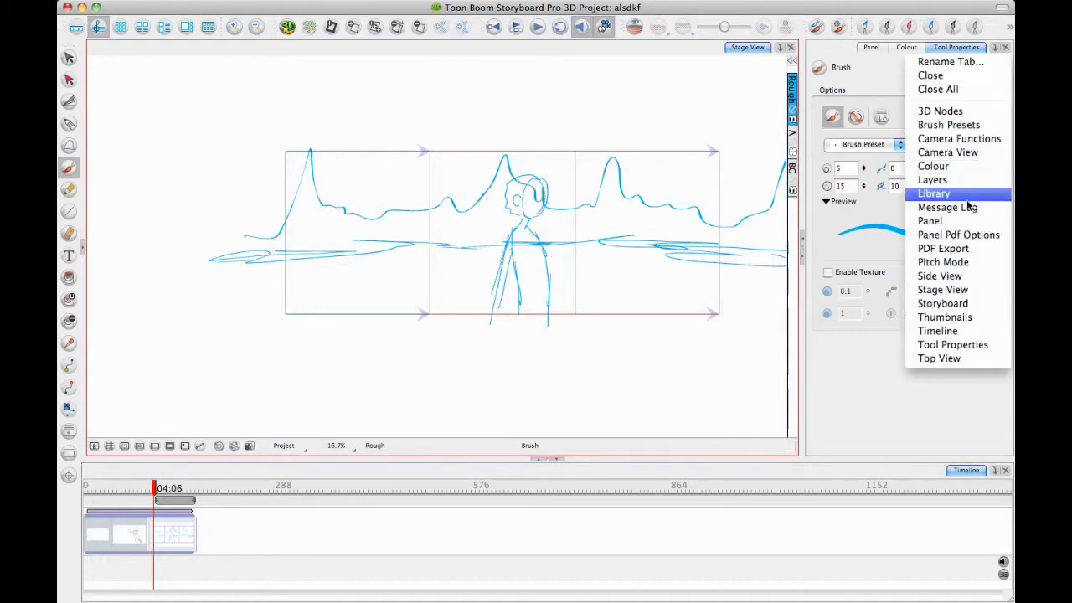
click(969, 128)
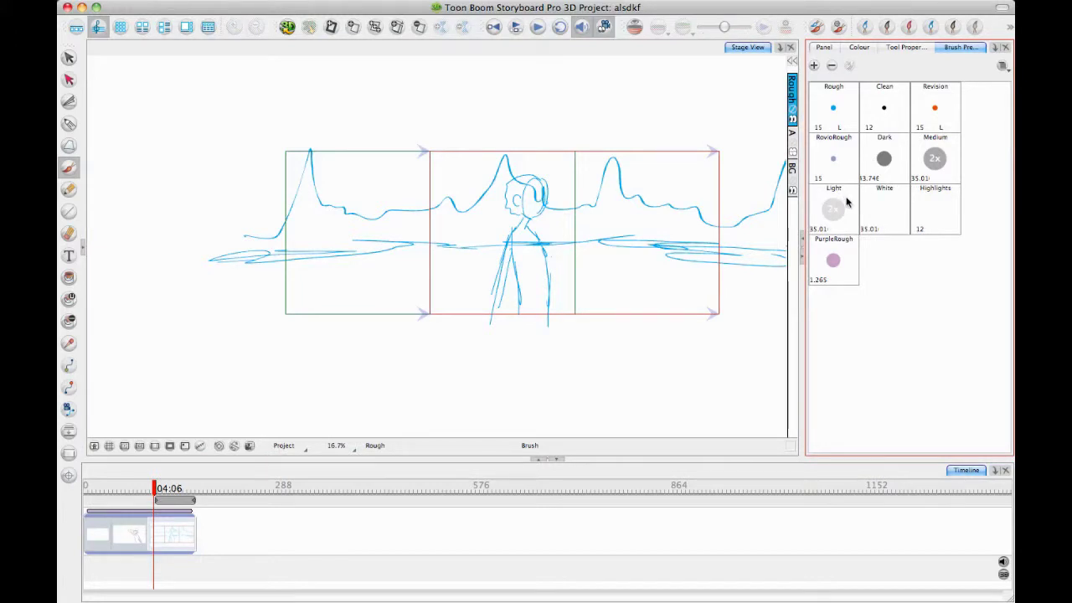
click(881, 221)
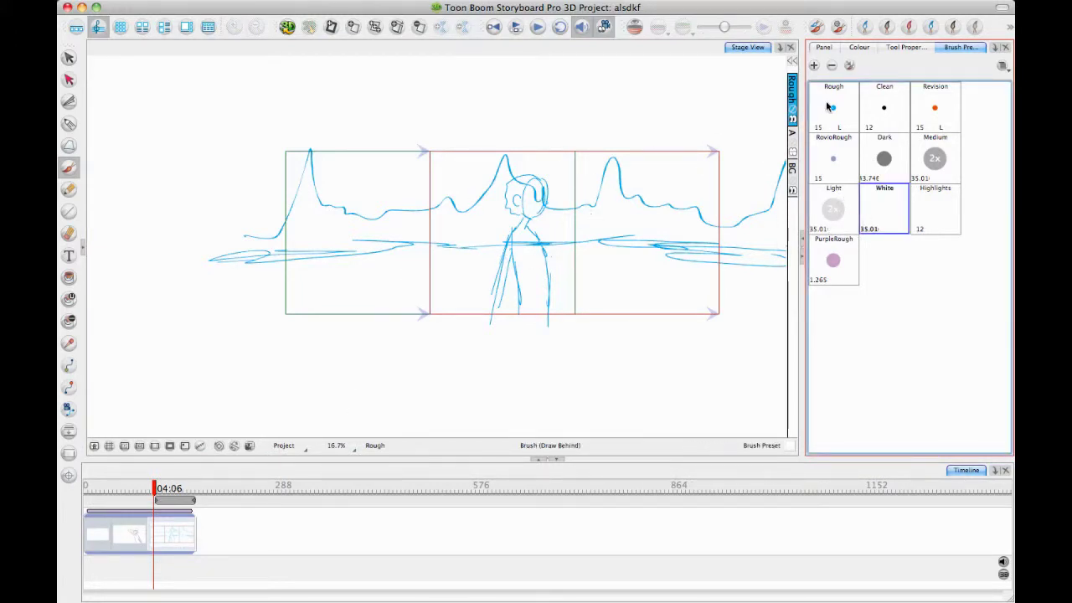
- Paint white behind the character's head lines on the Rough layer to hide the background inside the head
scroll(565, 282, up, 5)
scroll(590, 183, up, 1)
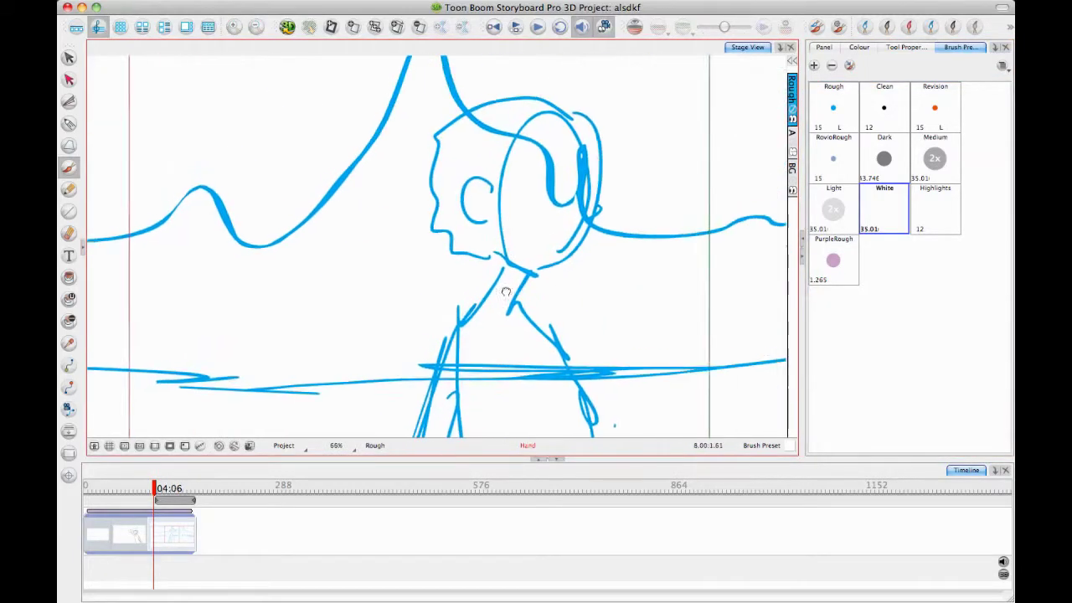
mouse_move(451, 148)
mouse_down()
mouse_move(518, 101)
mouse_move(520, 117)
mouse_move(549, 124)
mouse_move(498, 171)
mouse_move(594, 191)
mouse_up()
mouse_move(503, 158)
mouse_down()
mouse_move(558, 132)
mouse_move(493, 176)
mouse_move(567, 140)
mouse_move(569, 204)
mouse_up()
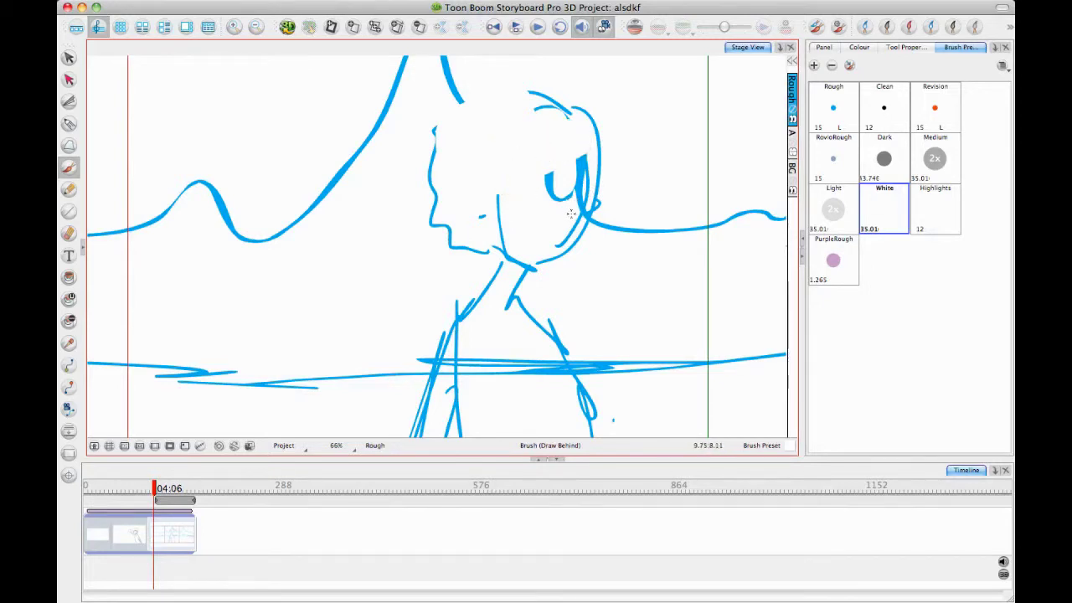
mouse_move(578, 149)
mouse_down()
mouse_move(542, 236)
mouse_move(531, 240)
mouse_move(528, 188)
mouse_move(493, 228)
mouse_move(506, 244)
mouse_move(549, 251)
mouse_up()
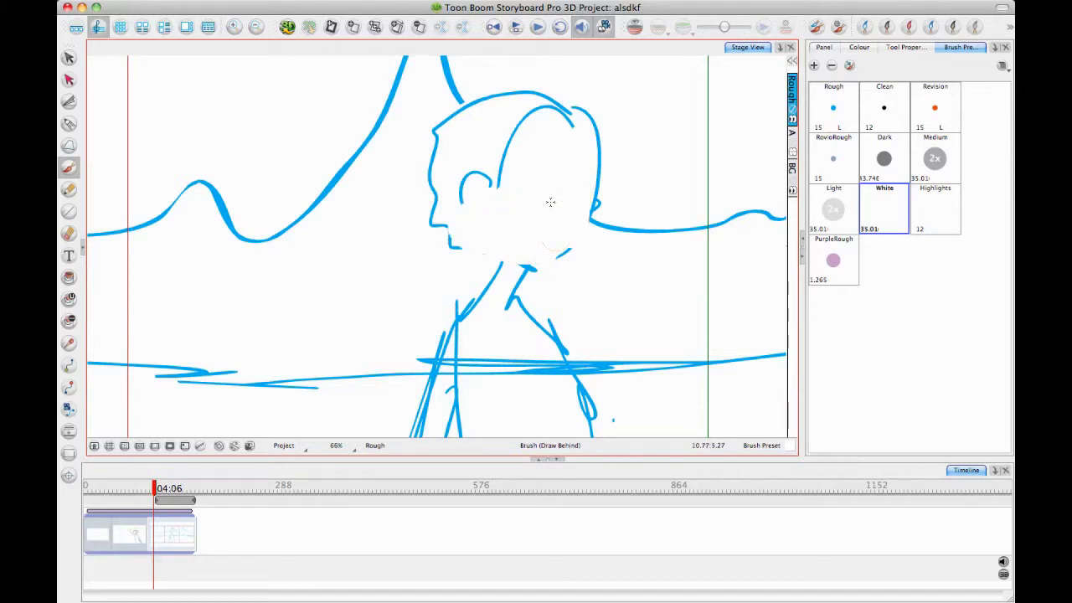
key(ctrl+z)
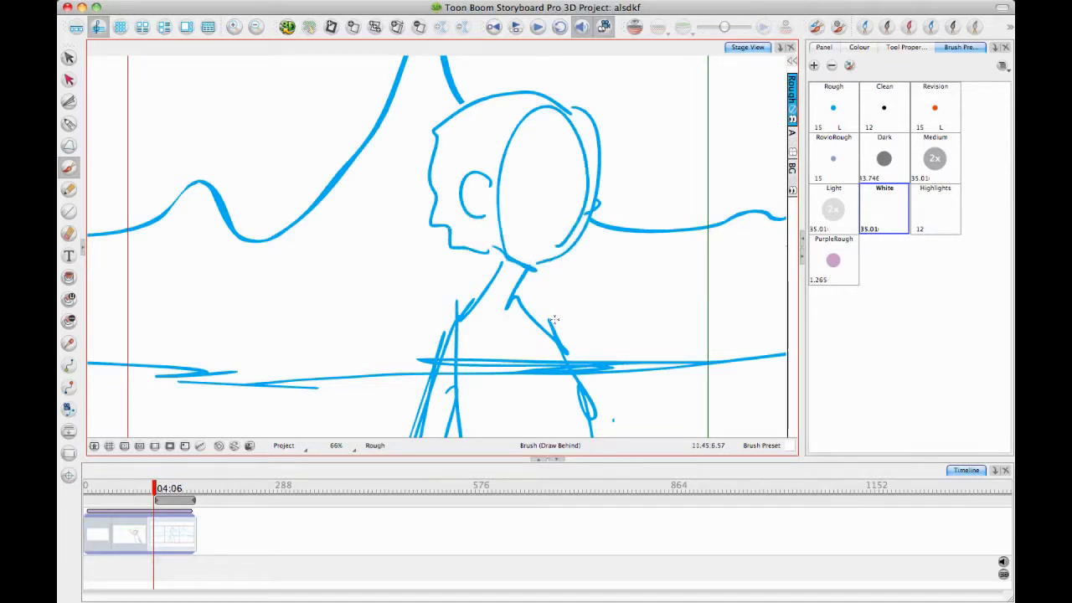
- Paint white behind the character's neck, arm and body lines, and scrub to 06:17 to check the character against the background
scroll(545, 248, down, 5)
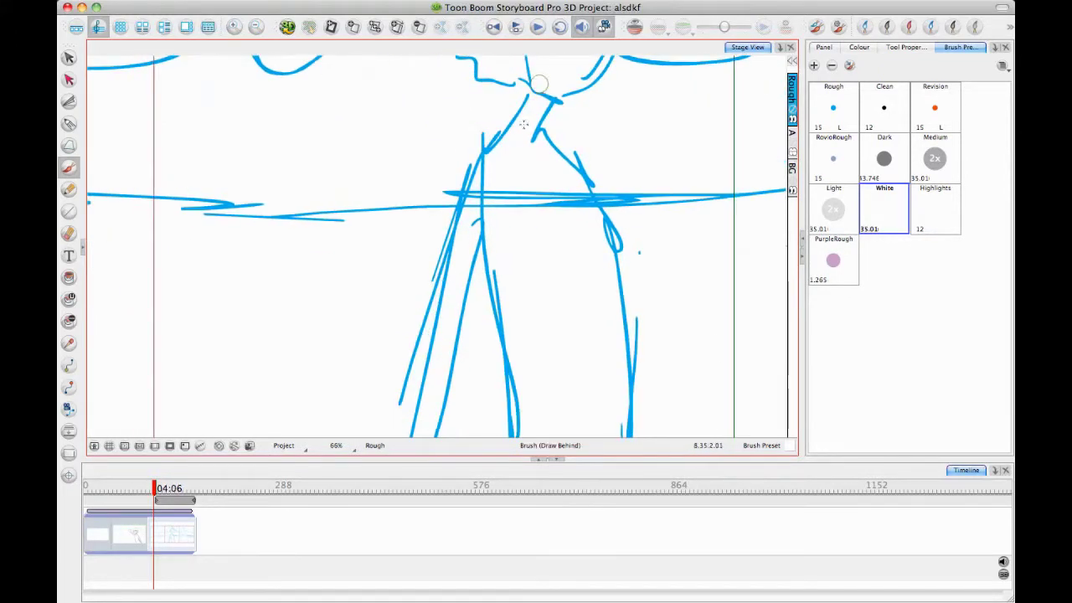
drag(496, 171, 419, 427)
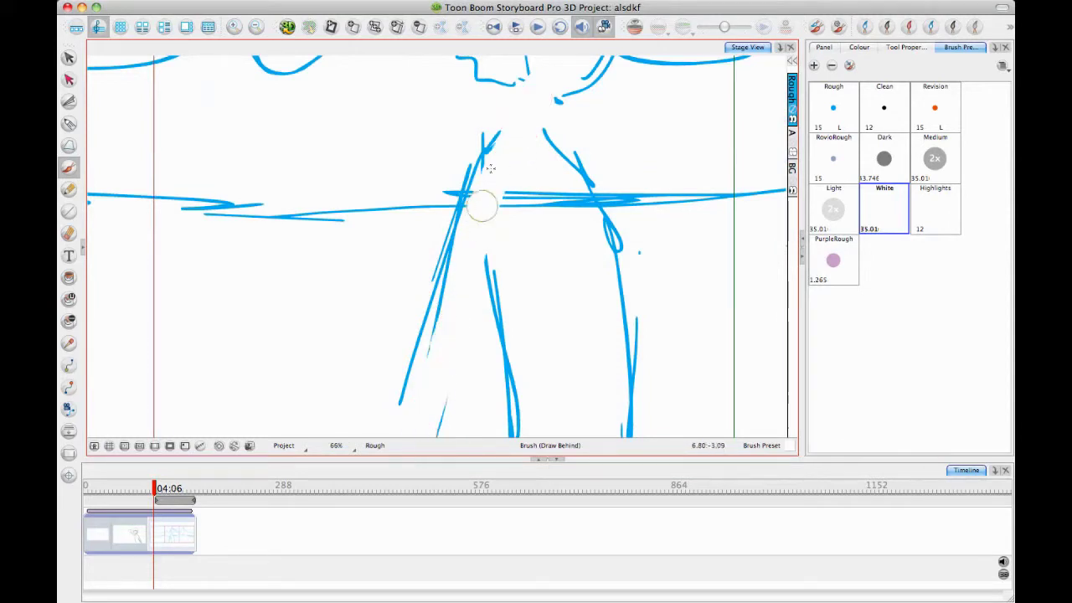
drag(490, 176, 499, 143)
drag(411, 436, 527, 94)
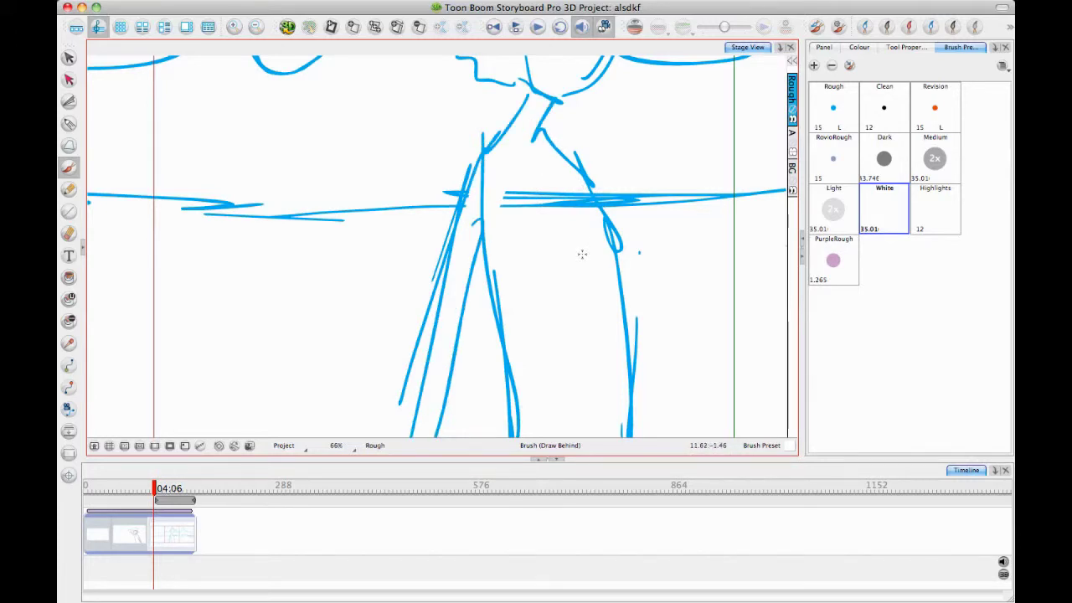
scroll(583, 253, down, 2)
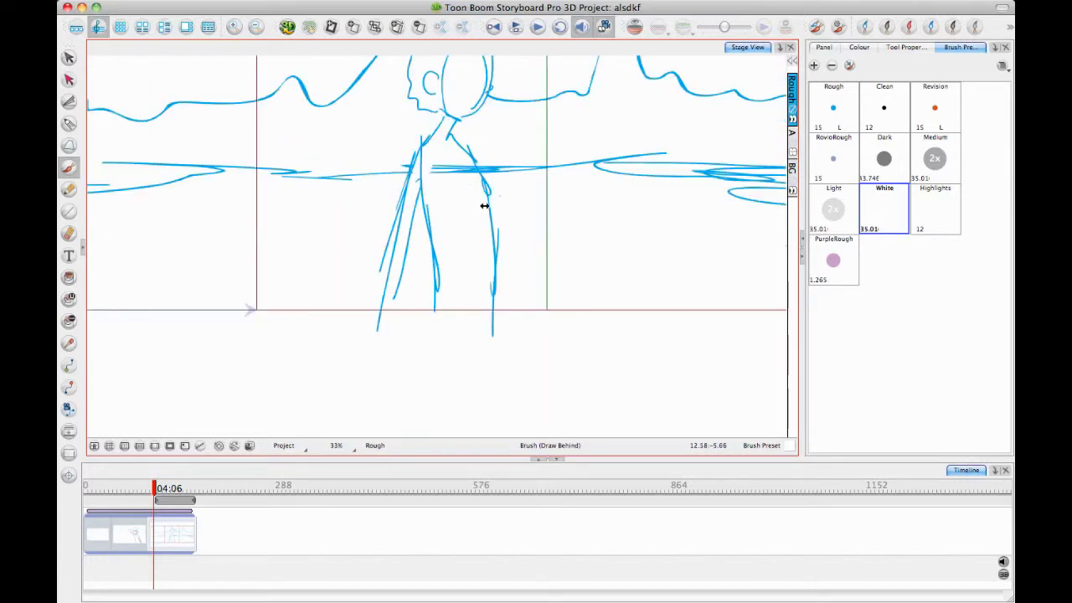
drag(484, 205, 517, 210)
drag(450, 156, 466, 320)
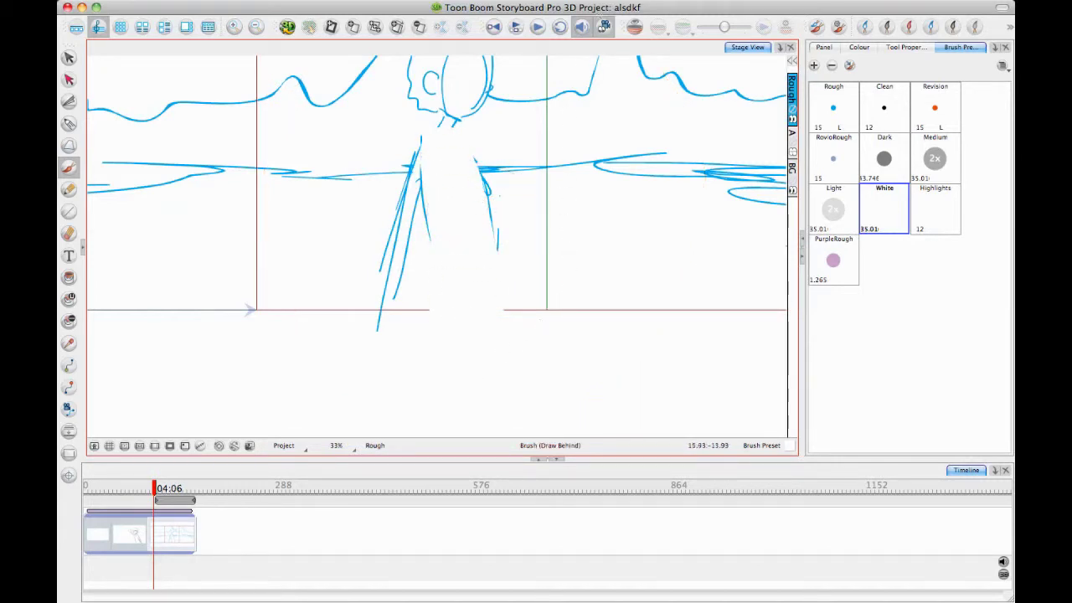
key(ctrl+z)
scroll(406, 176, up, 3)
scroll(406, 176, left, 2)
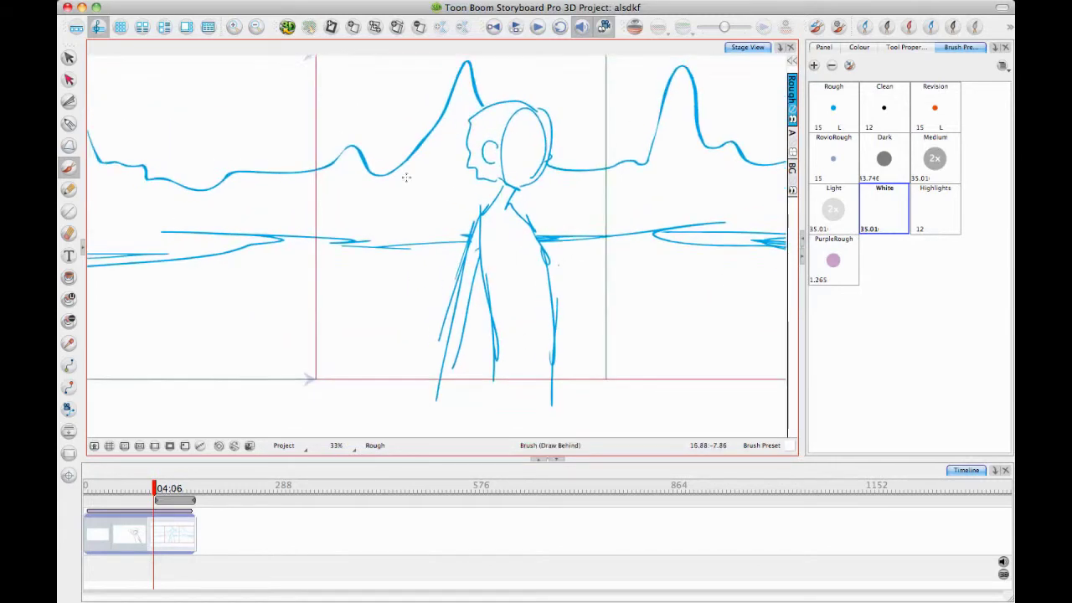
mouse_move(153, 489)
mouse_down()
mouse_move(125, 489)
mouse_move(197, 503)
mouse_move(92, 528)
mouse_move(194, 534)
mouse_up()
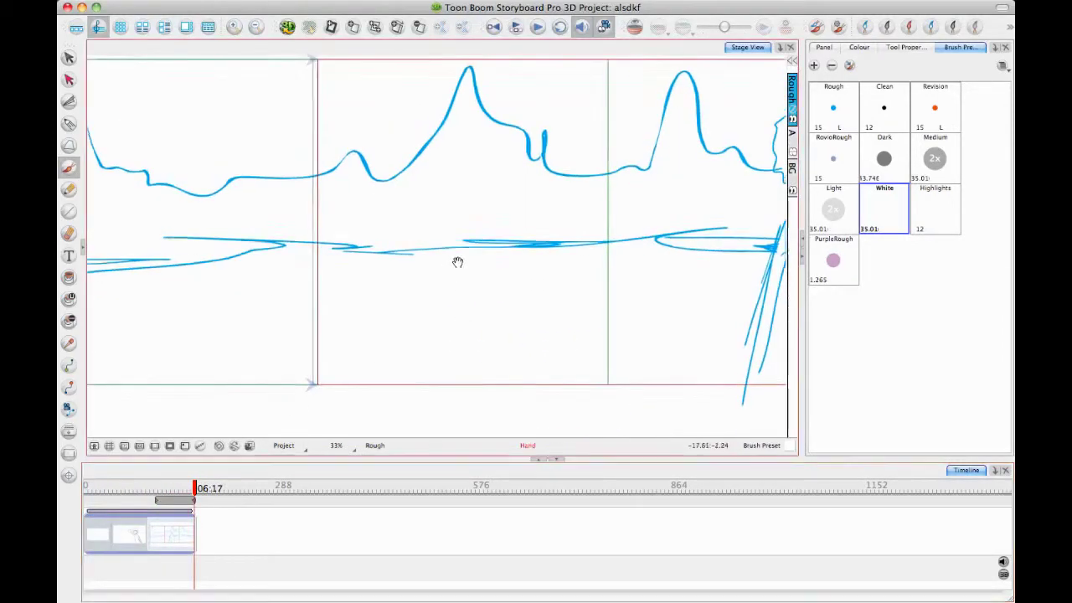
scroll(440, 257, down, 2)
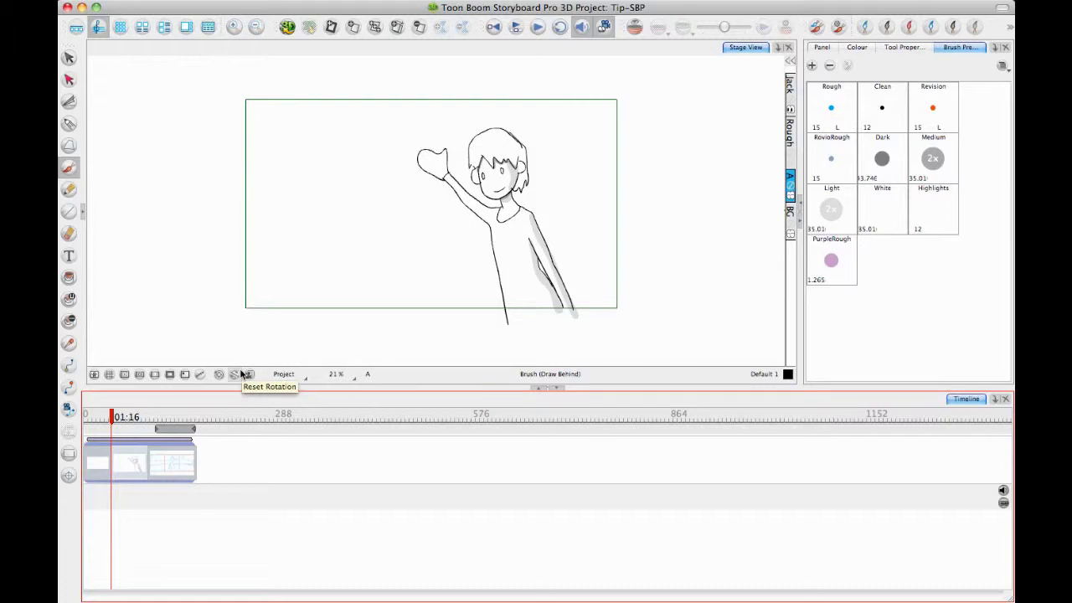
- Import Dial-Wolf.aif from the Sounds folder into the current sound track, targeting the first frame
right_click(114, 490)
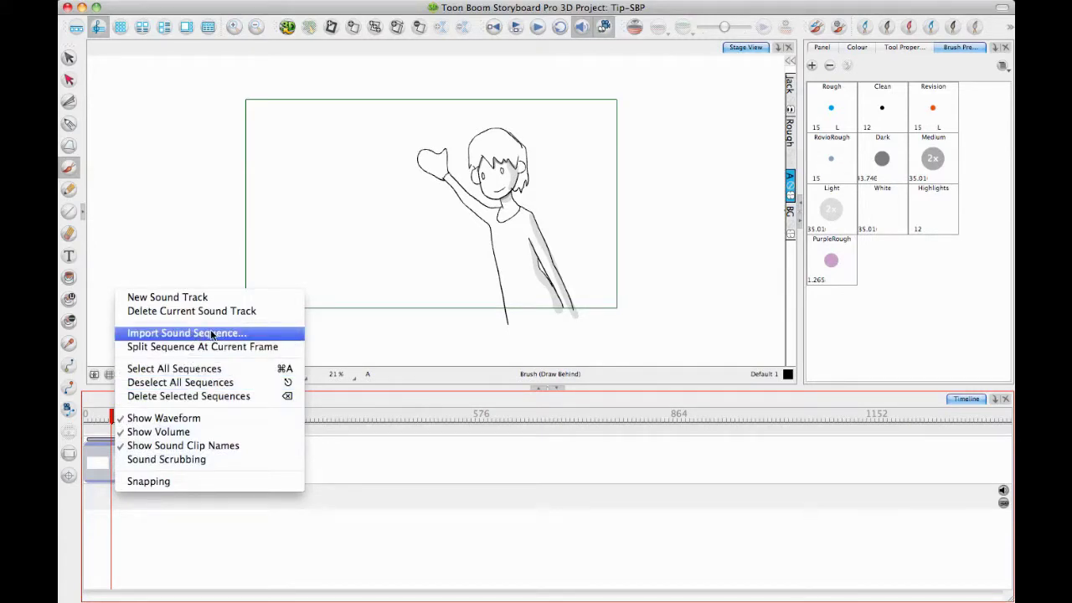
click(266, 336)
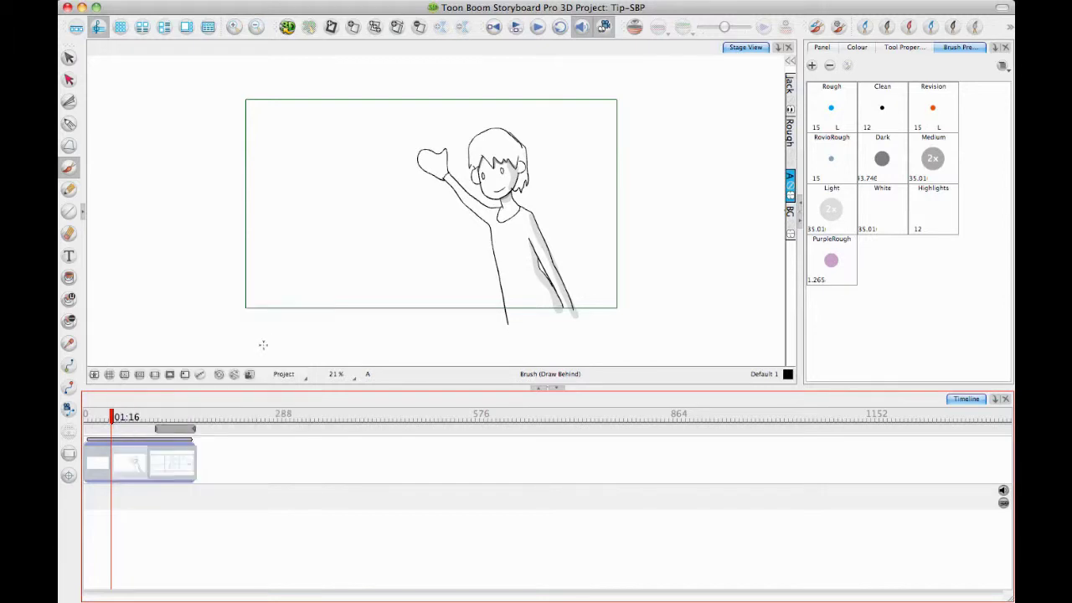
click(632, 226)
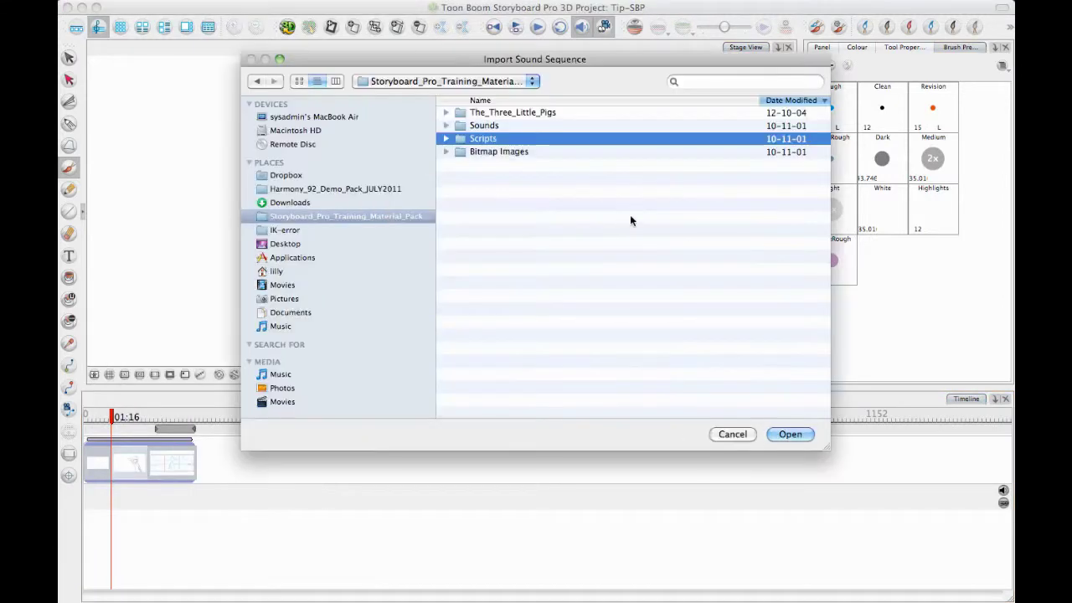
double_click(494, 126)
click(517, 115)
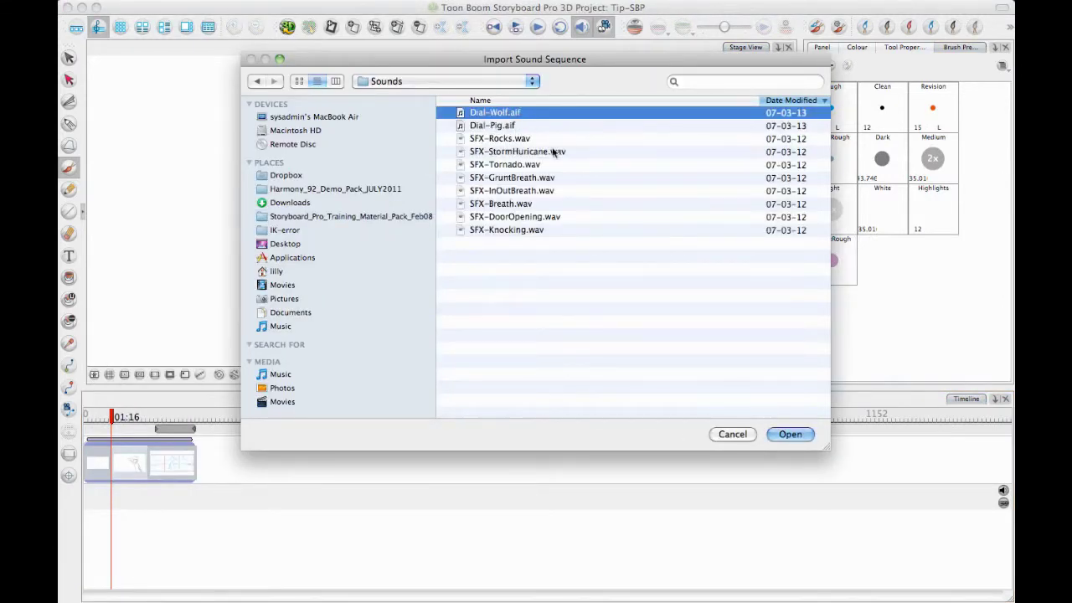
click(790, 434)
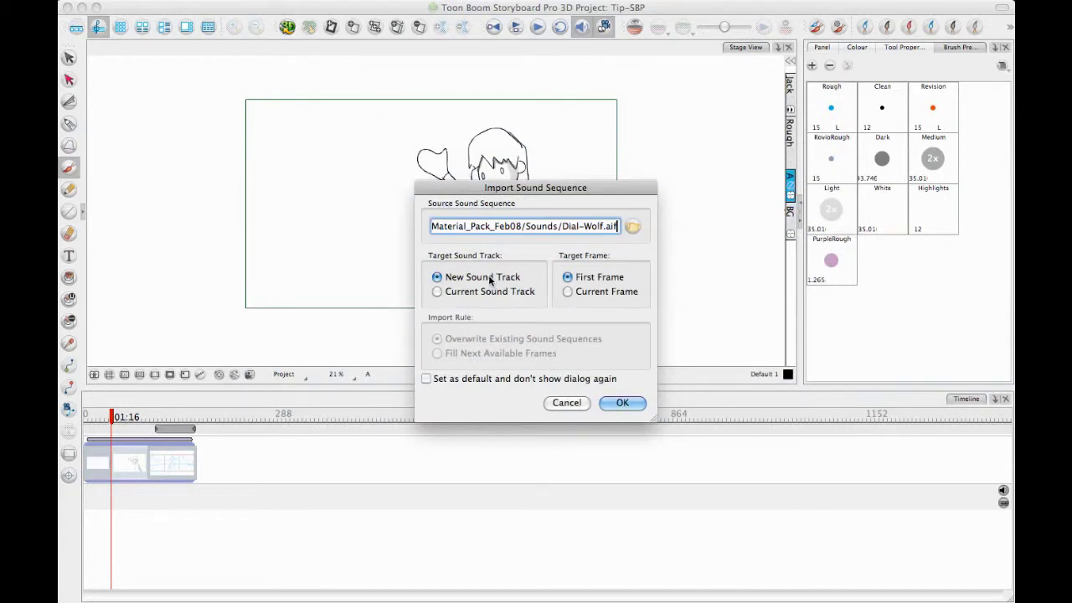
click(511, 293)
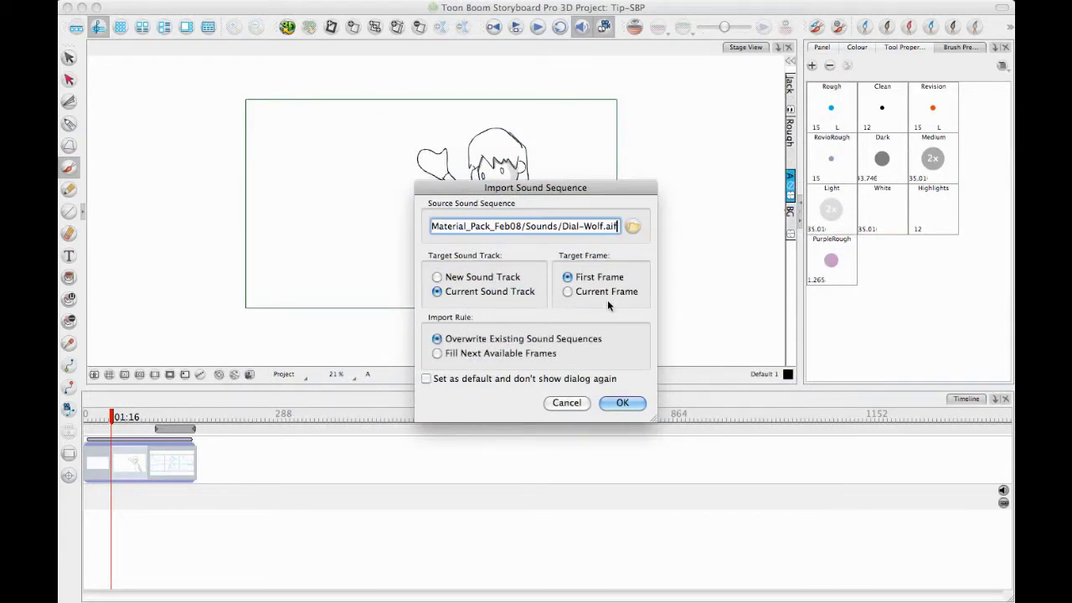
click(622, 403)
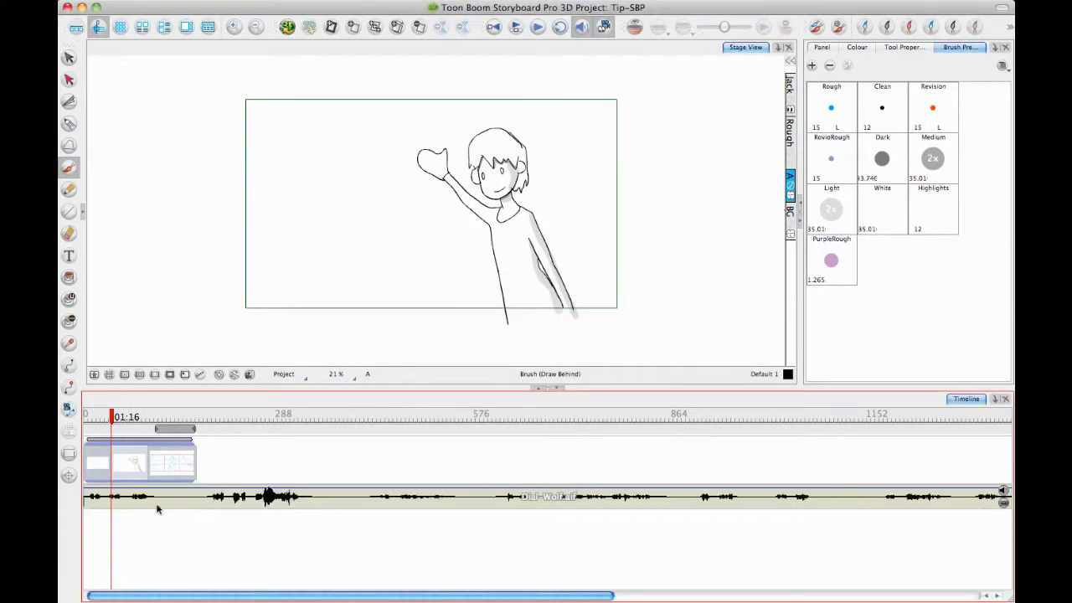
- Hide the waveform of the Dial-Wolf.aif clip and show it again
right_click(160, 501)
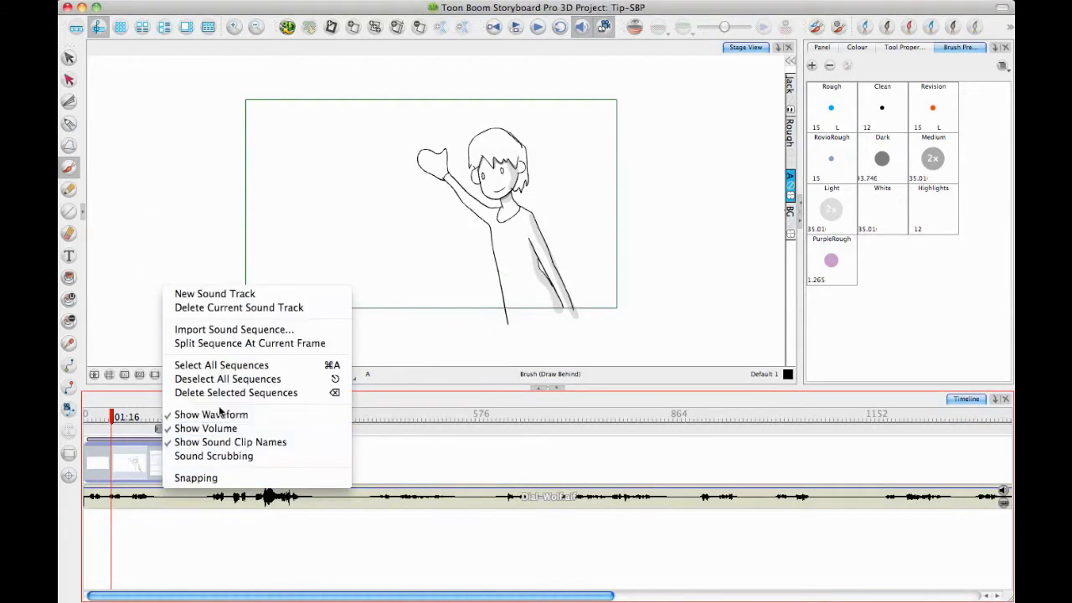
click(202, 416)
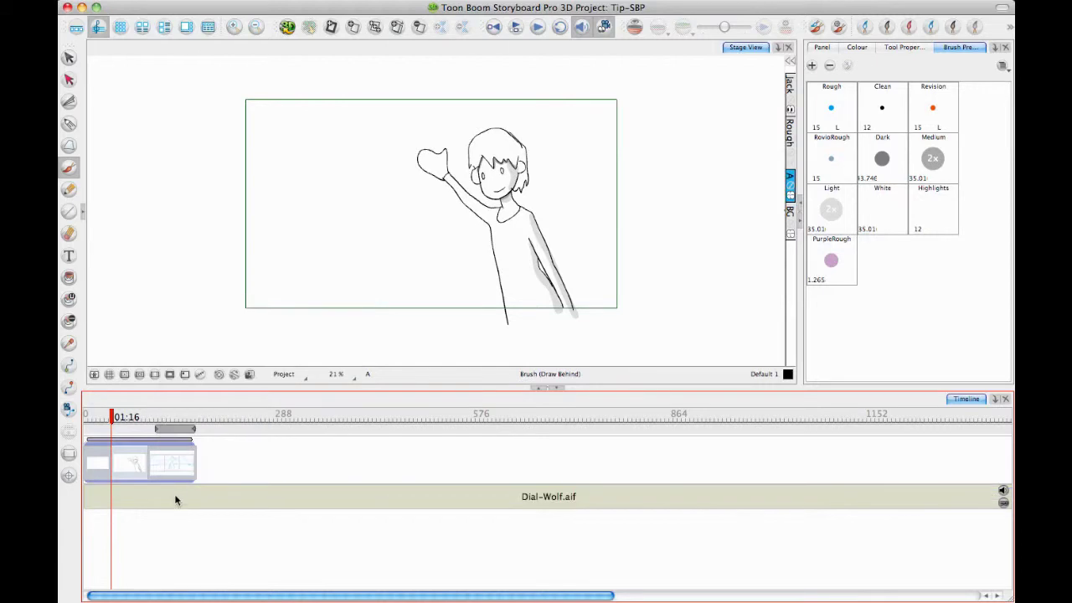
right_click(173, 490)
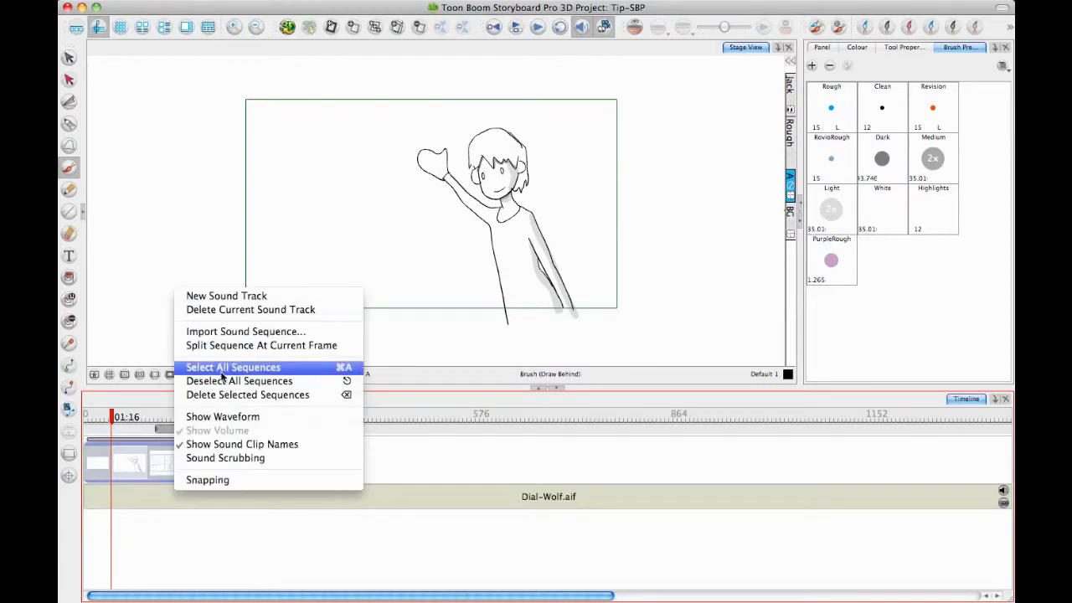
click(220, 417)
- Enable Sound Scrubbing and scrub along the sound clip to 13:12
click(164, 503)
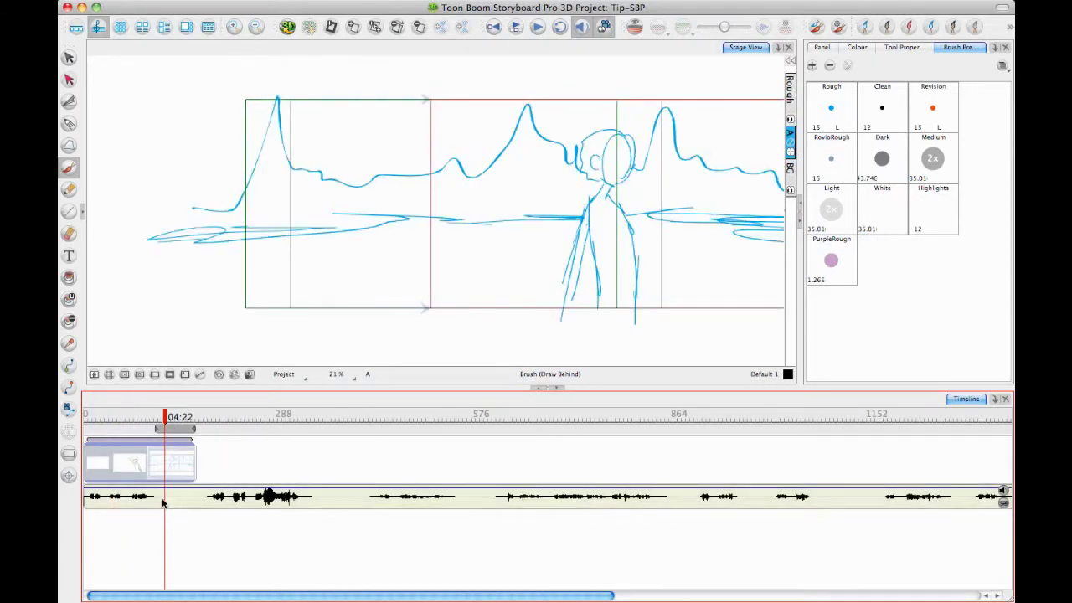
right_click(173, 496)
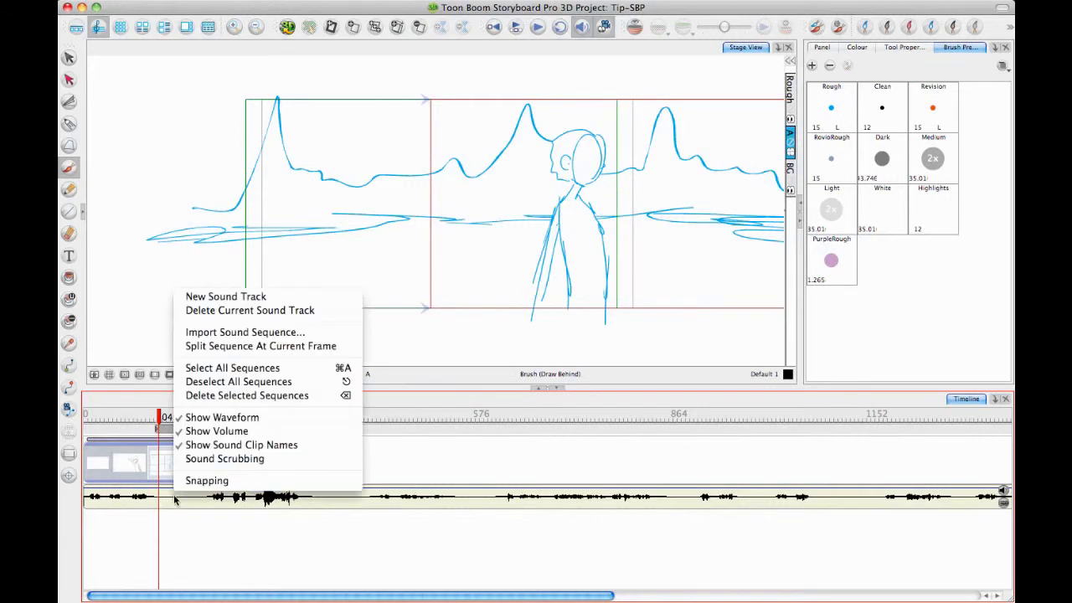
click(203, 460)
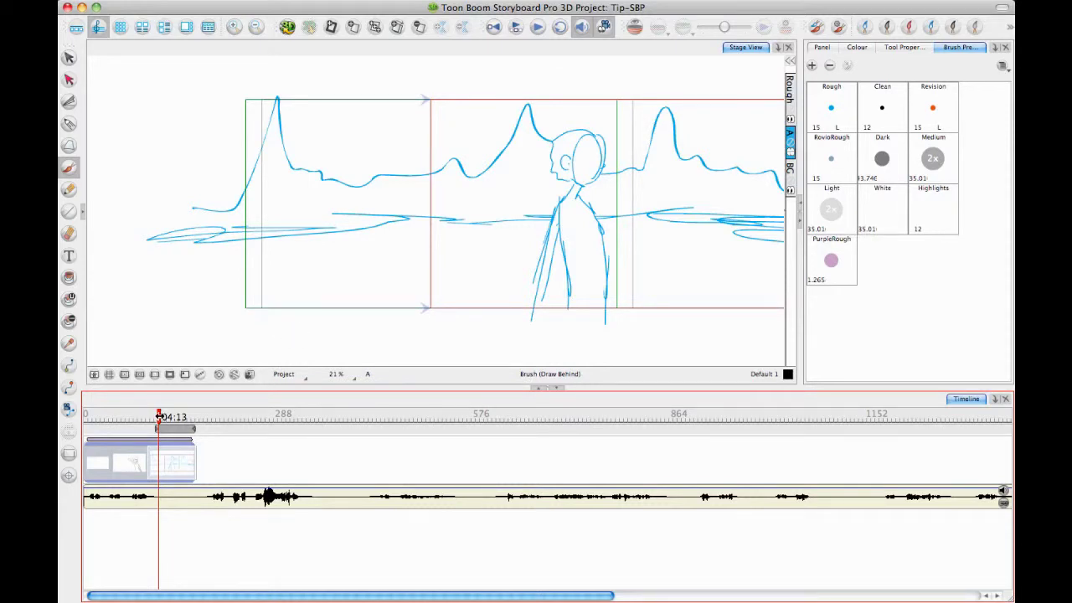
drag(159, 417, 308, 439)
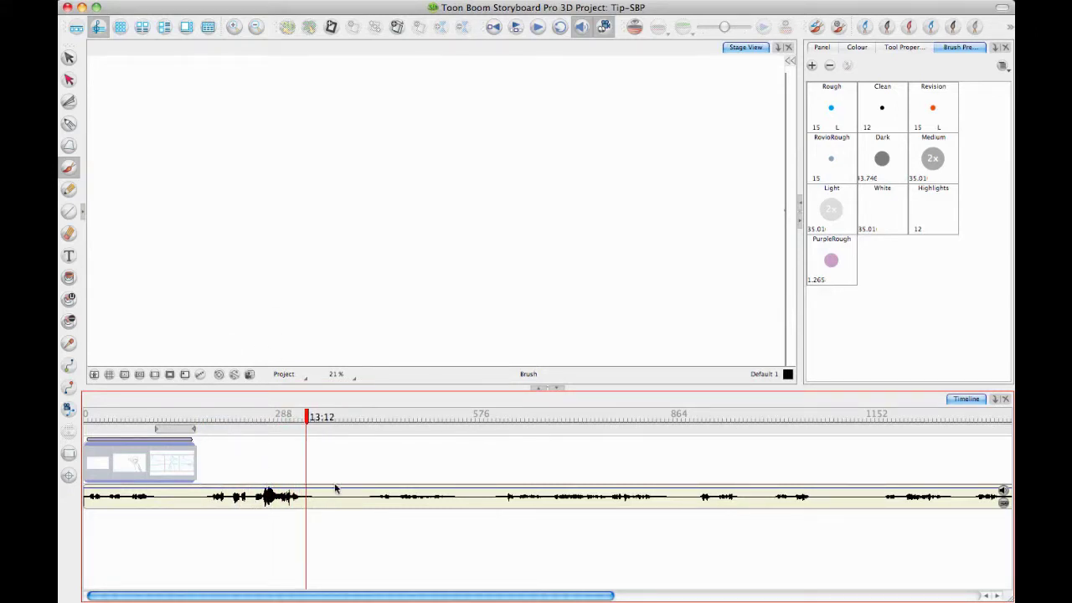
- Split the sound clip at 13:12, just past the end of the third panel, and near the start of the third panel
right_click(308, 496)
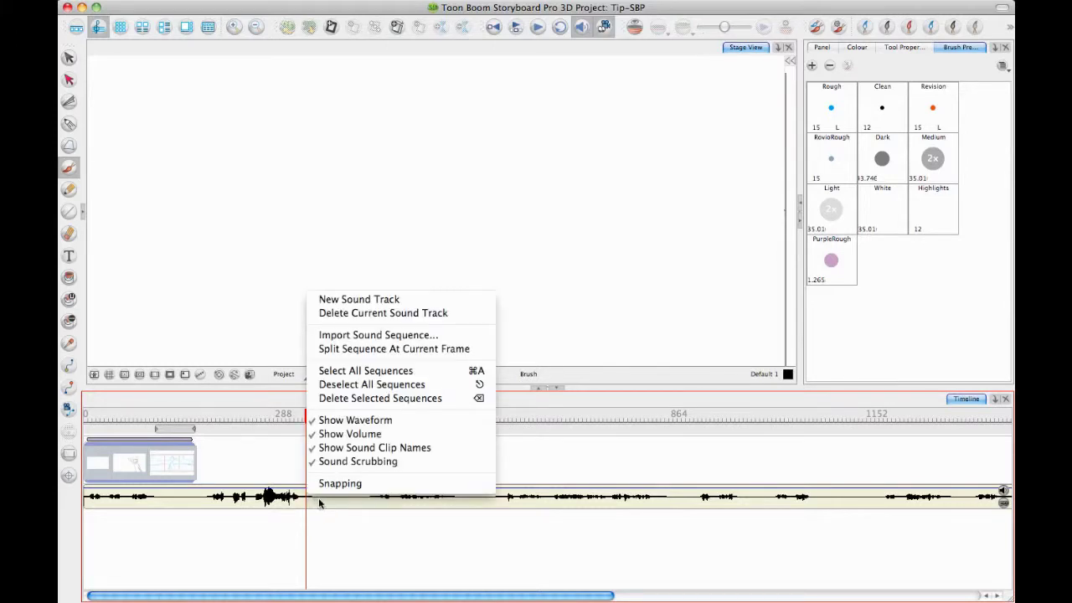
click(394, 349)
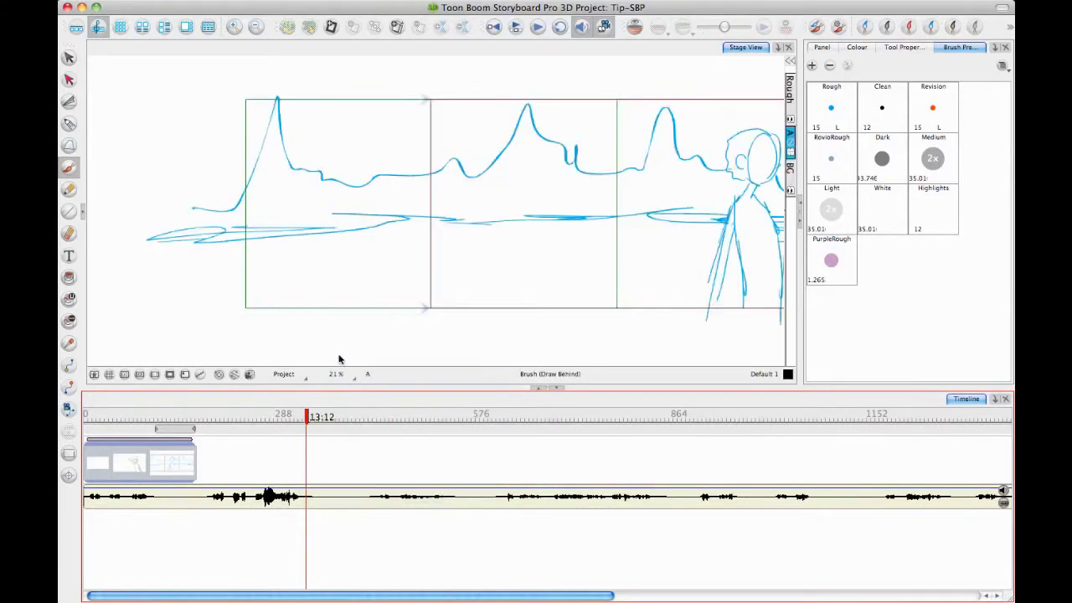
click(220, 502)
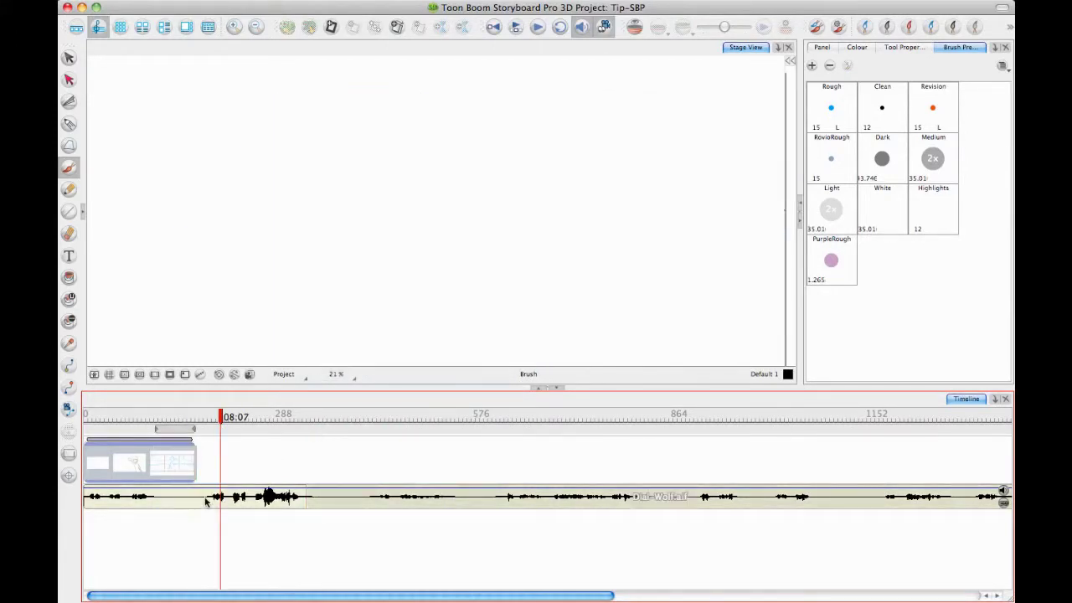
right_click(203, 507)
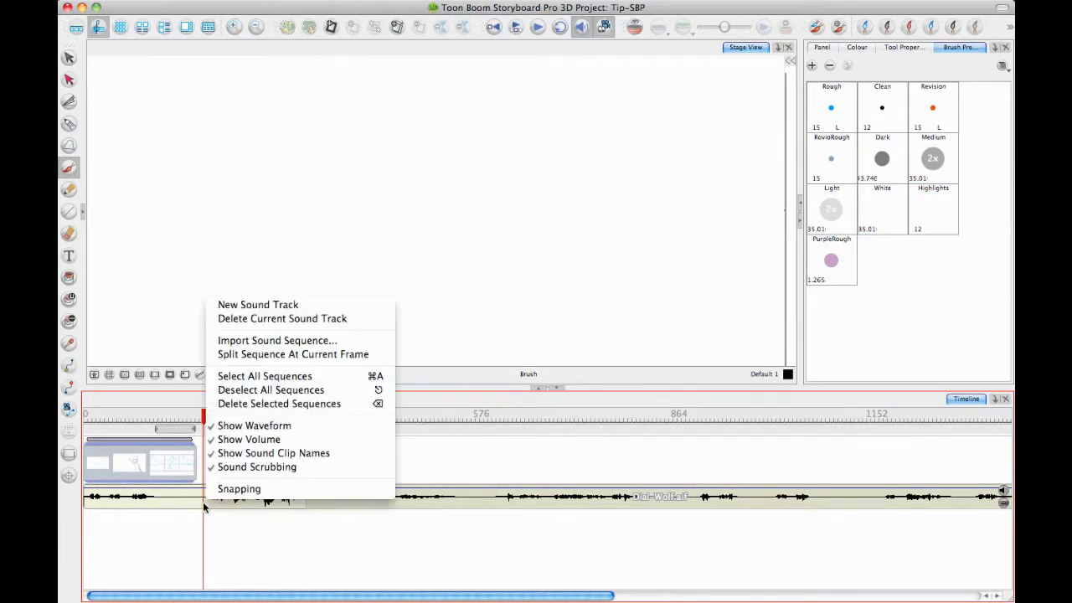
click(241, 354)
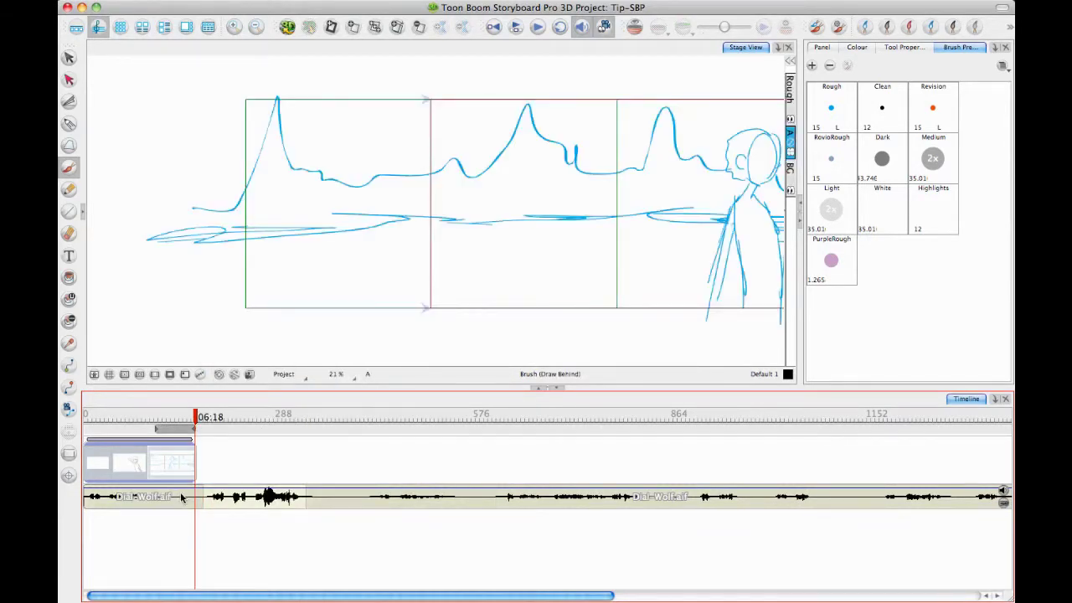
drag(181, 497, 162, 498)
right_click(162, 498)
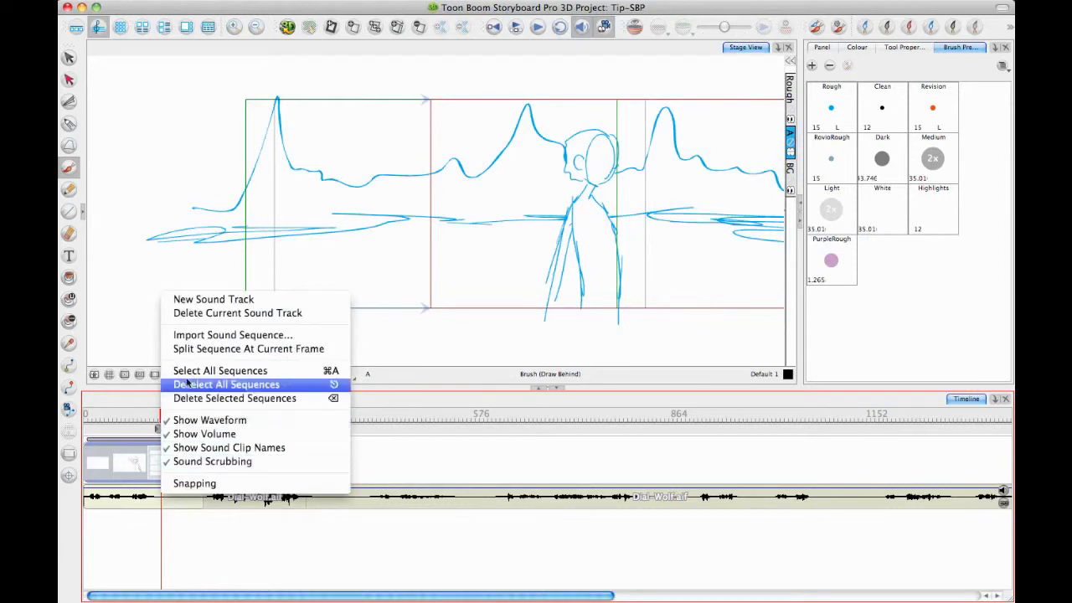
click(179, 350)
- Delete the long sound segment after 13:12 and the short segment below the third panel
click(371, 492)
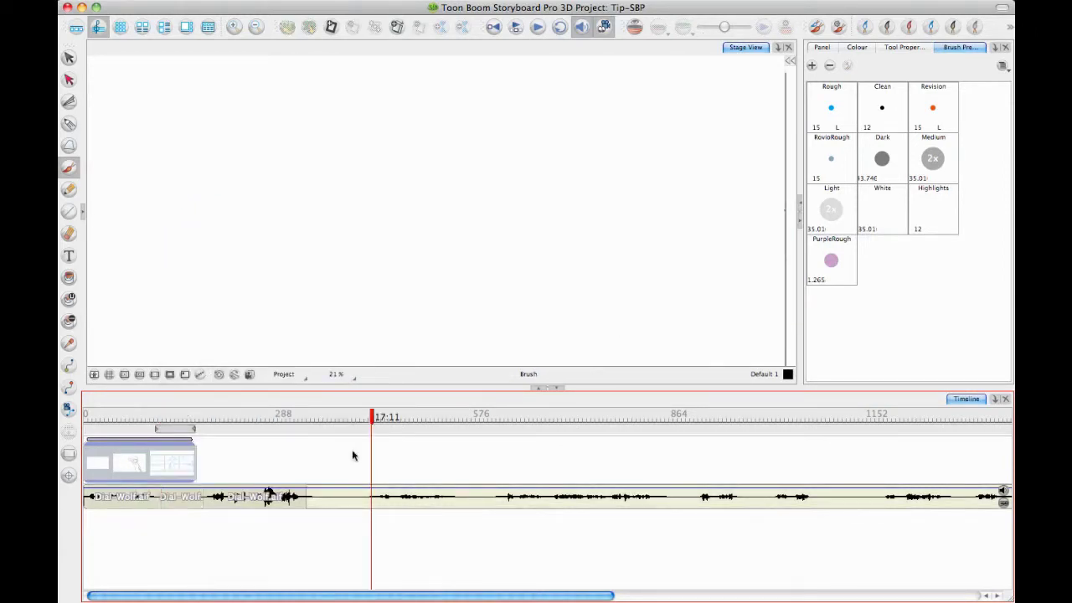
key(Delete)
click(180, 501)
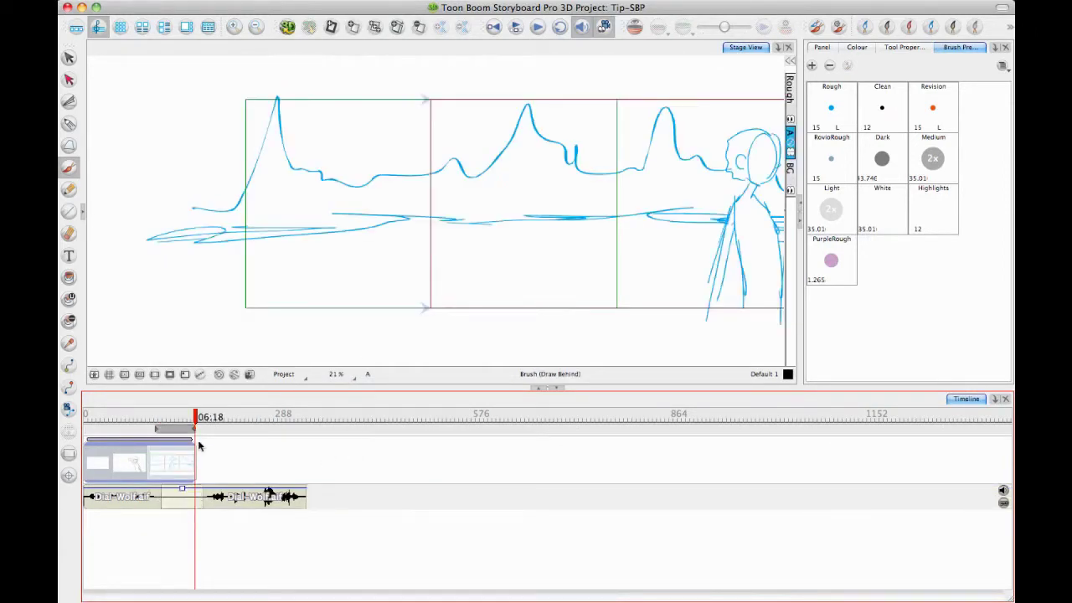
key(Delete)
- Extend the end of the second sound clip slightly and reposition it to start at about 09:11 on the same track
click(308, 501)
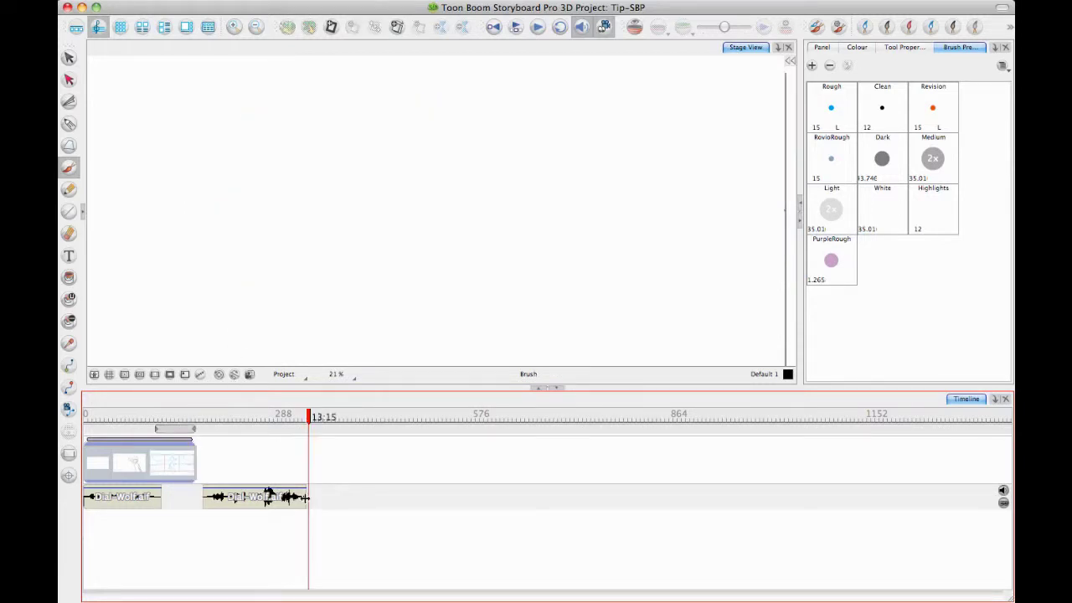
mouse_move(307, 498)
mouse_down()
mouse_move(459, 487)
mouse_move(797, 512)
mouse_move(457, 494)
mouse_move(497, 478)
mouse_move(766, 469)
mouse_move(315, 496)
mouse_move(335, 501)
mouse_up()
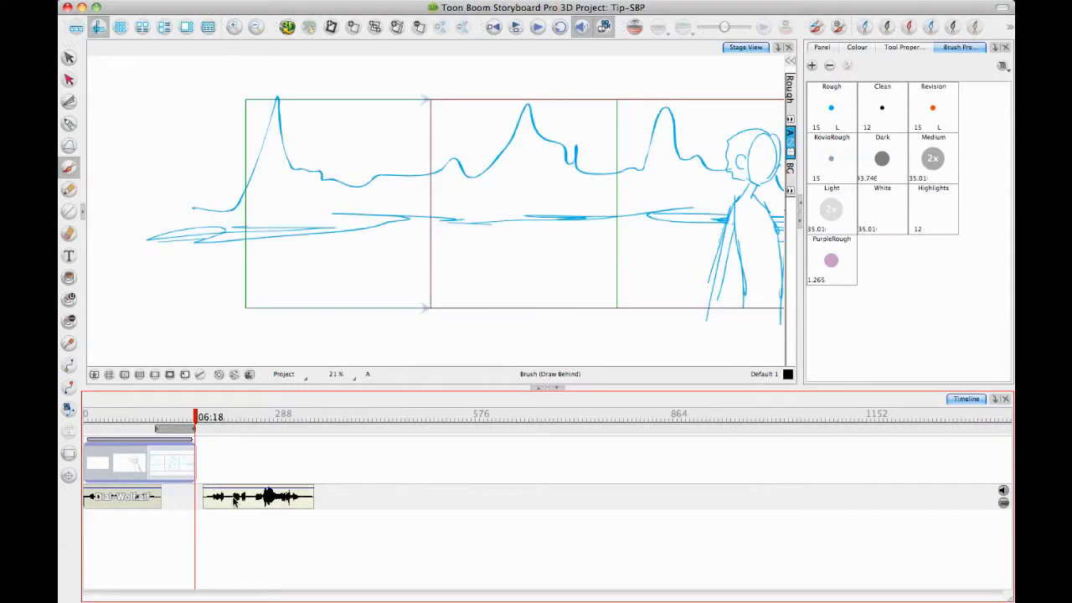
drag(257, 500, 443, 500)
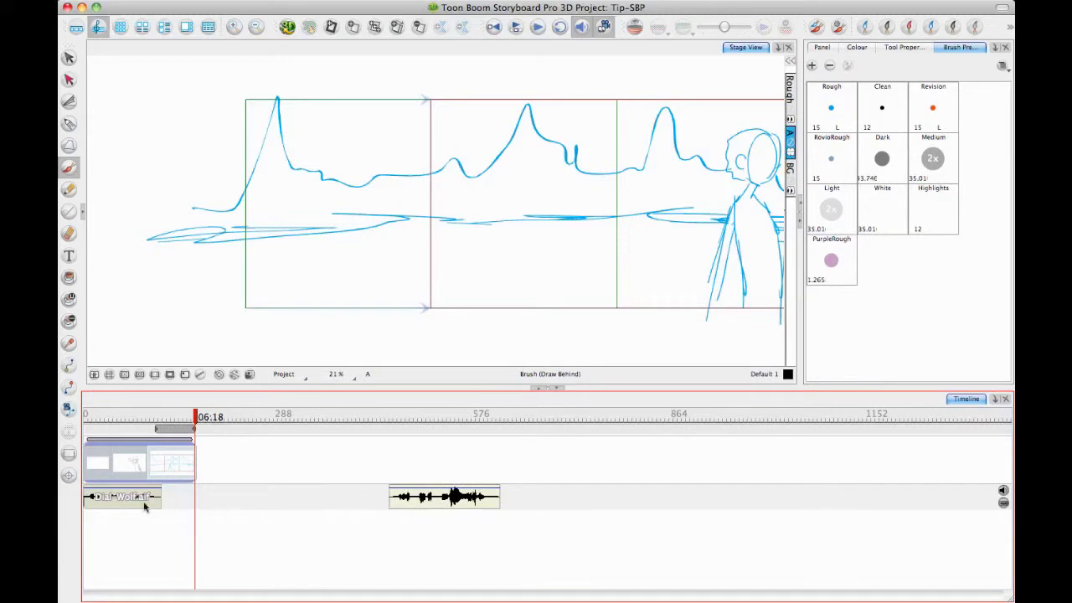
mouse_move(161, 500)
mouse_down()
mouse_move(234, 501)
mouse_move(149, 508)
mouse_move(161, 501)
mouse_up()
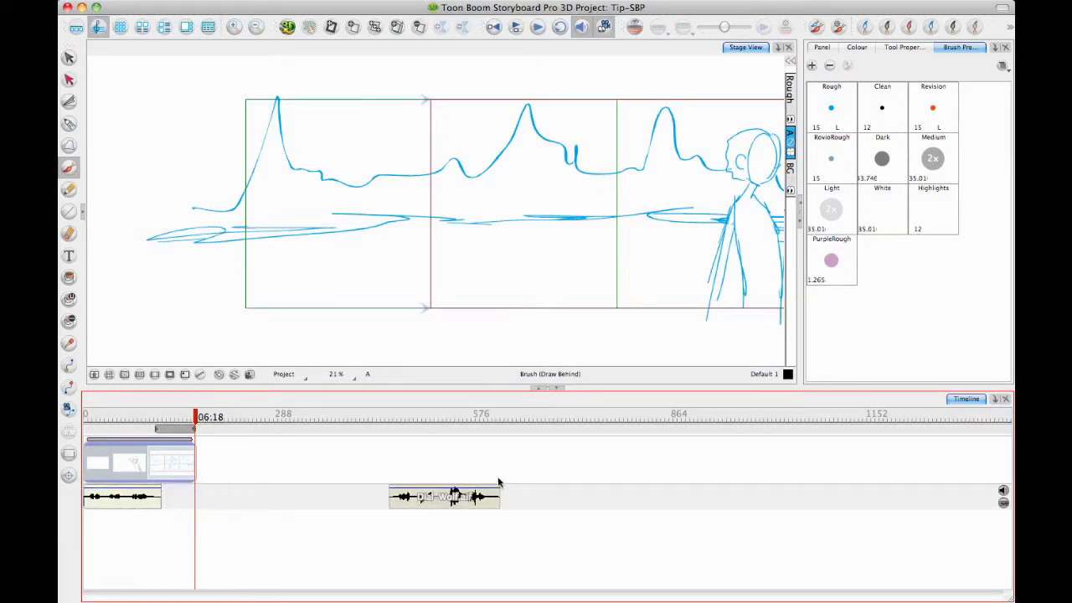
drag(465, 496, 315, 494)
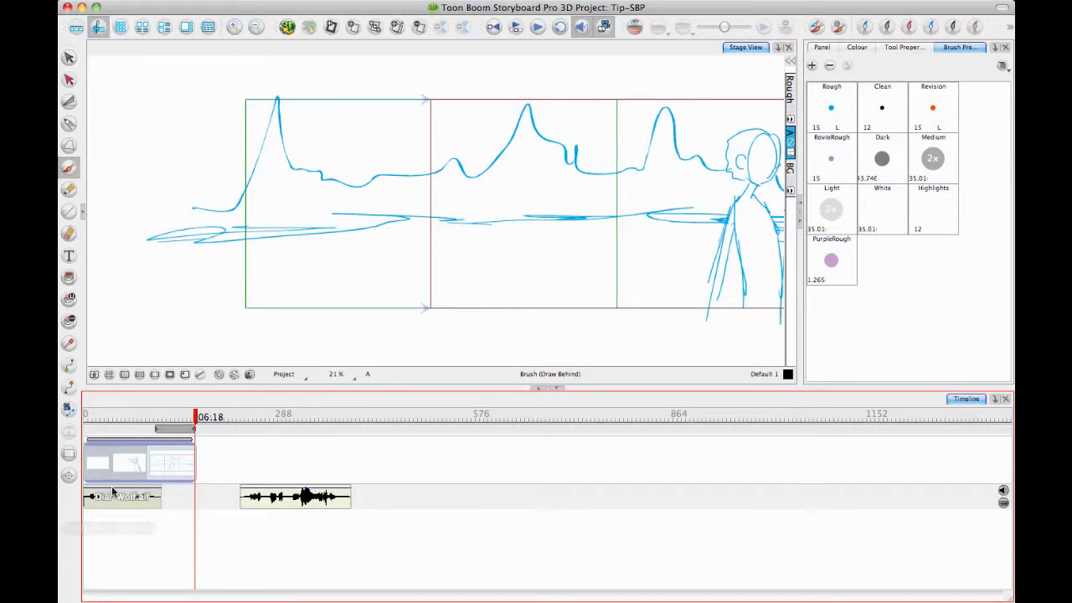
- Add a new sound track and move the second sound clip onto it, starting at the second panel and overlapping the first clip
right_click(119, 535)
click(180, 538)
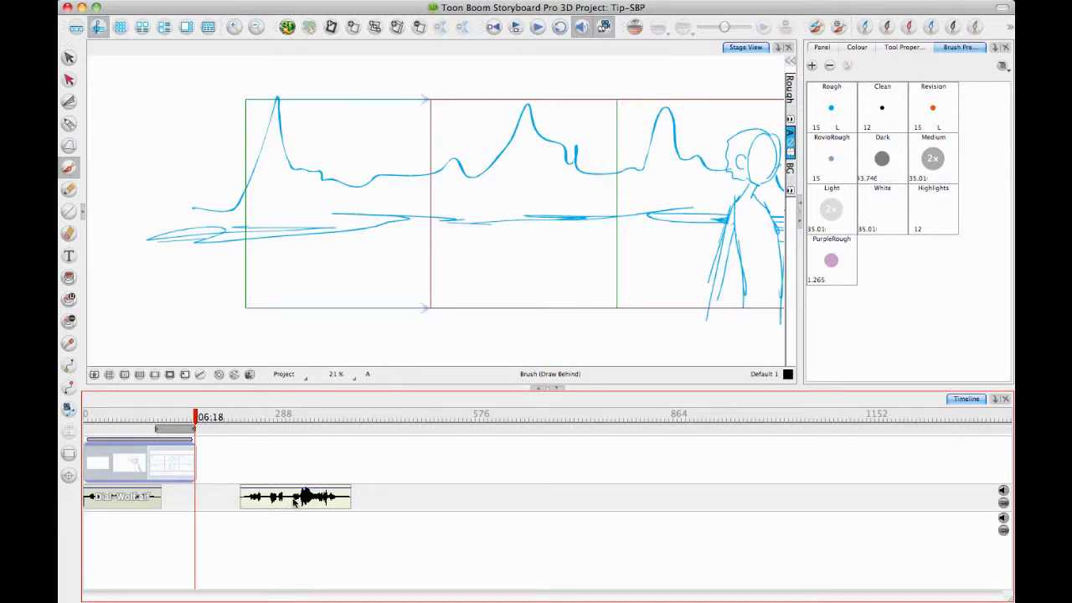
drag(298, 498, 143, 526)
- Scrub over the second track's clip to 05:16, disable Sound Scrubbing and move the playhead to 06:05
click(241, 506)
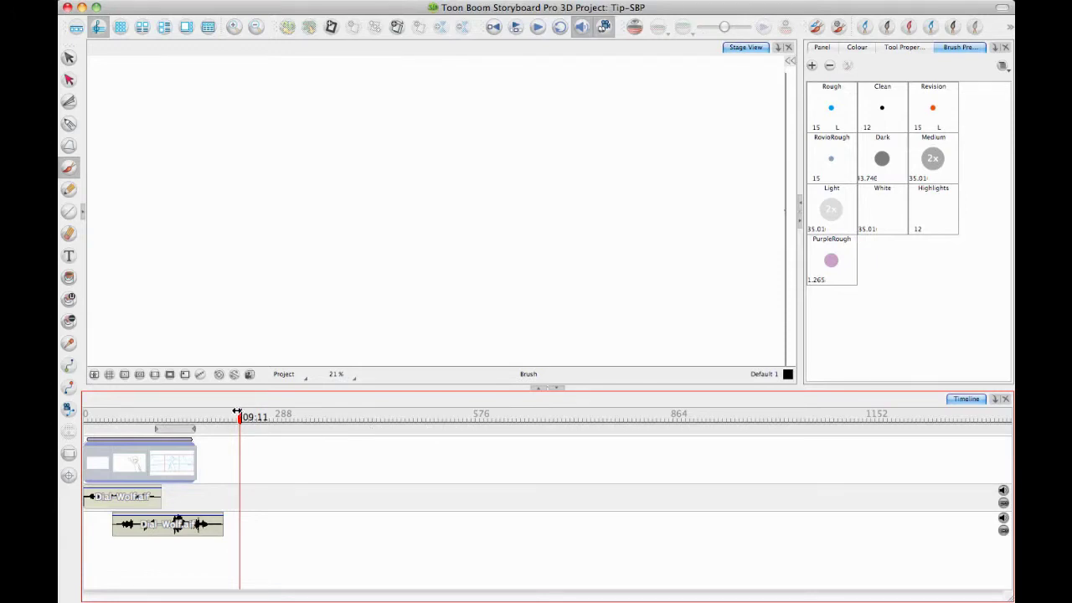
drag(238, 414, 178, 416)
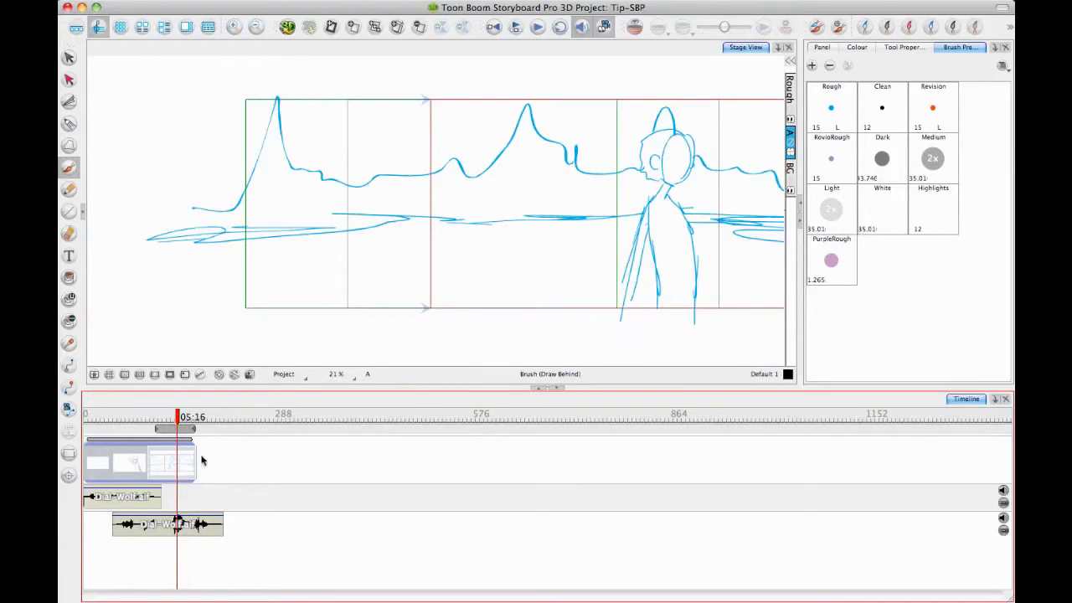
right_click(170, 525)
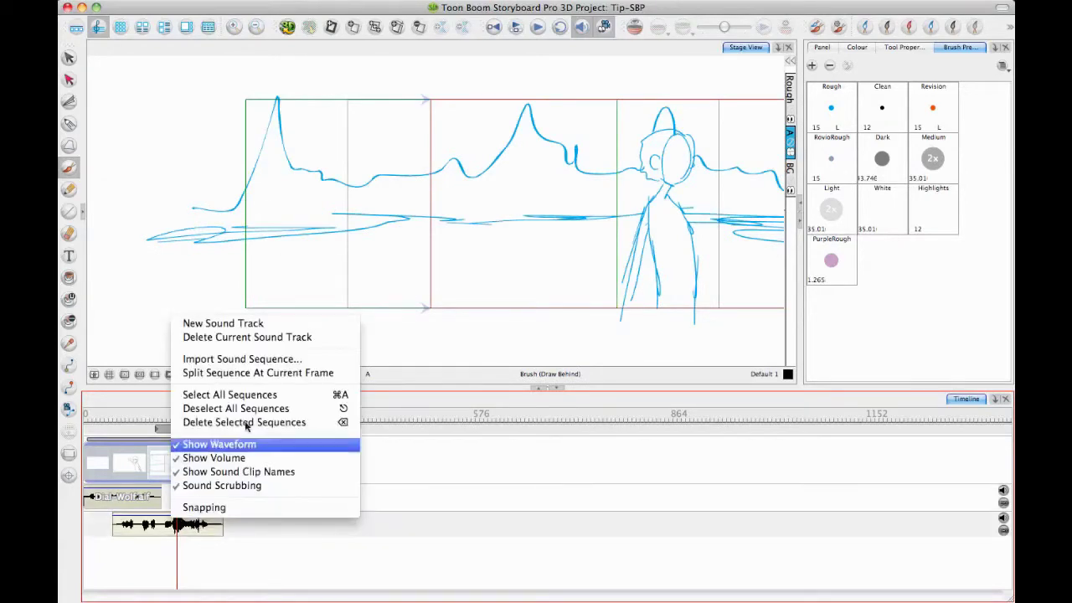
click(232, 491)
mouse_move(177, 417)
mouse_down()
mouse_move(227, 417)
mouse_move(158, 430)
mouse_move(199, 427)
mouse_move(161, 453)
mouse_move(230, 472)
mouse_up()
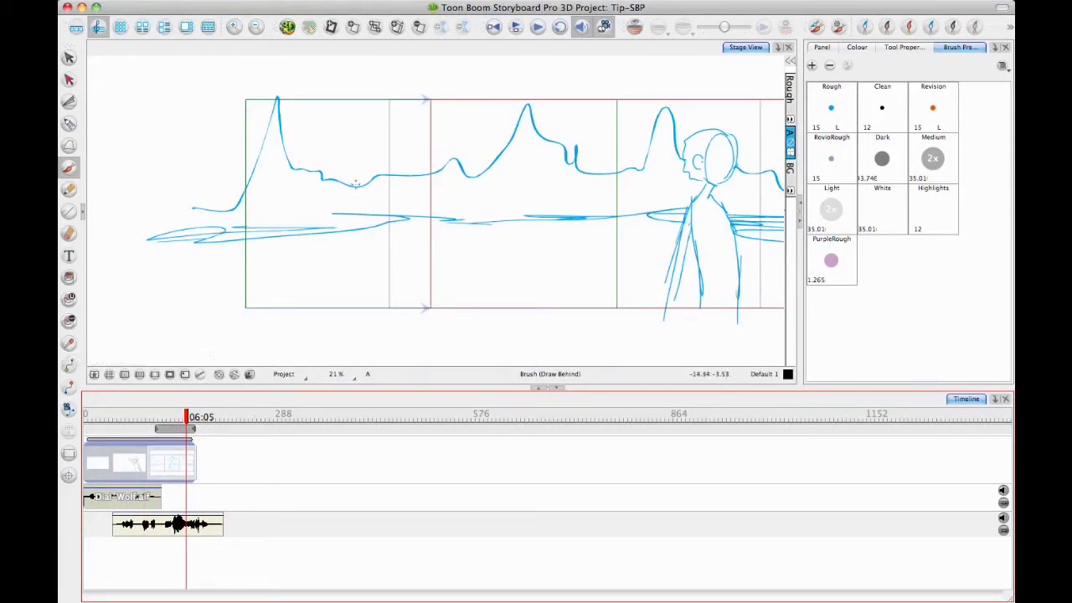
- Add a new scene after the third panel and cover its camera frame with an oversized rectangle filled with black, using the Clean preset
click(332, 28)
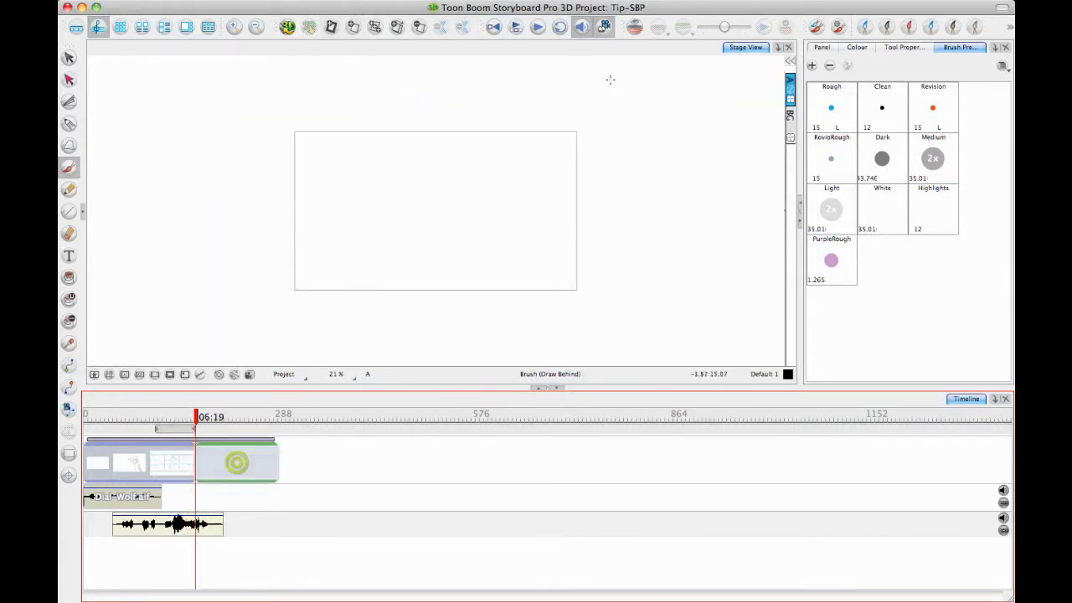
click(69, 211)
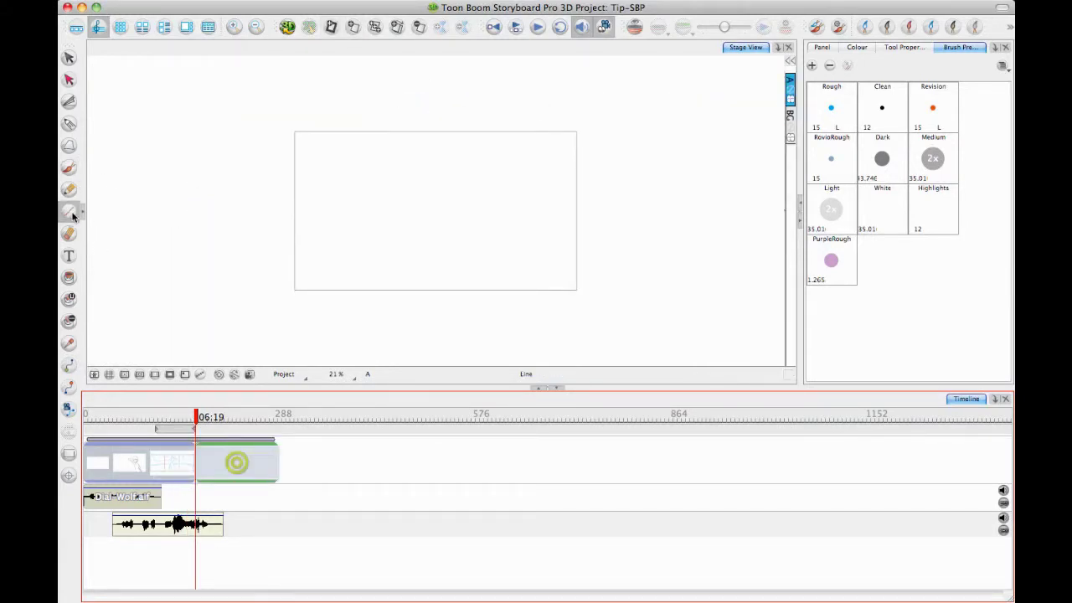
key(alt+7)
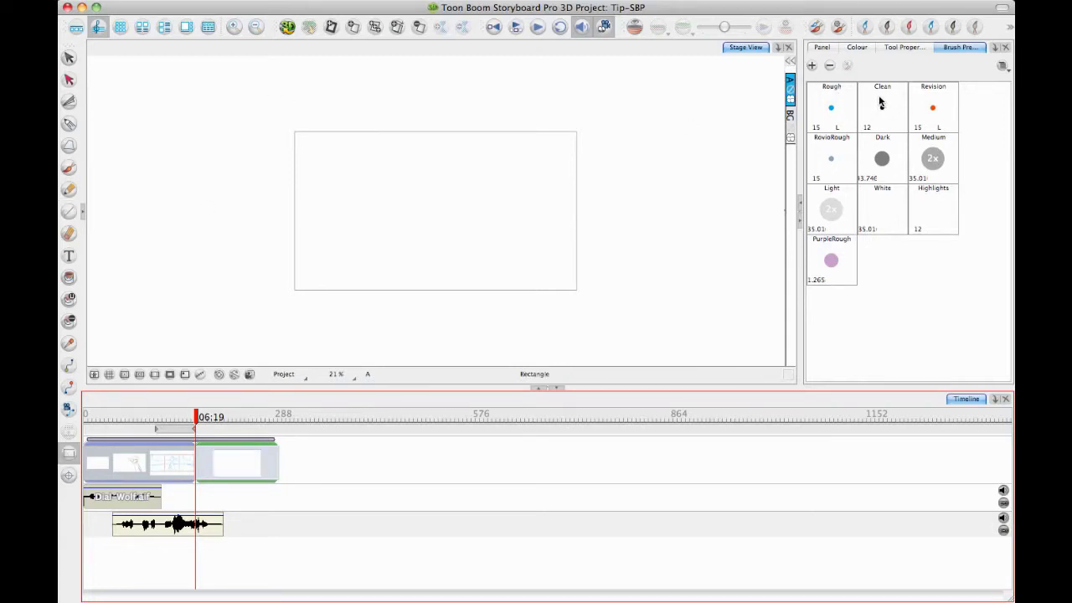
click(878, 101)
click(69, 453)
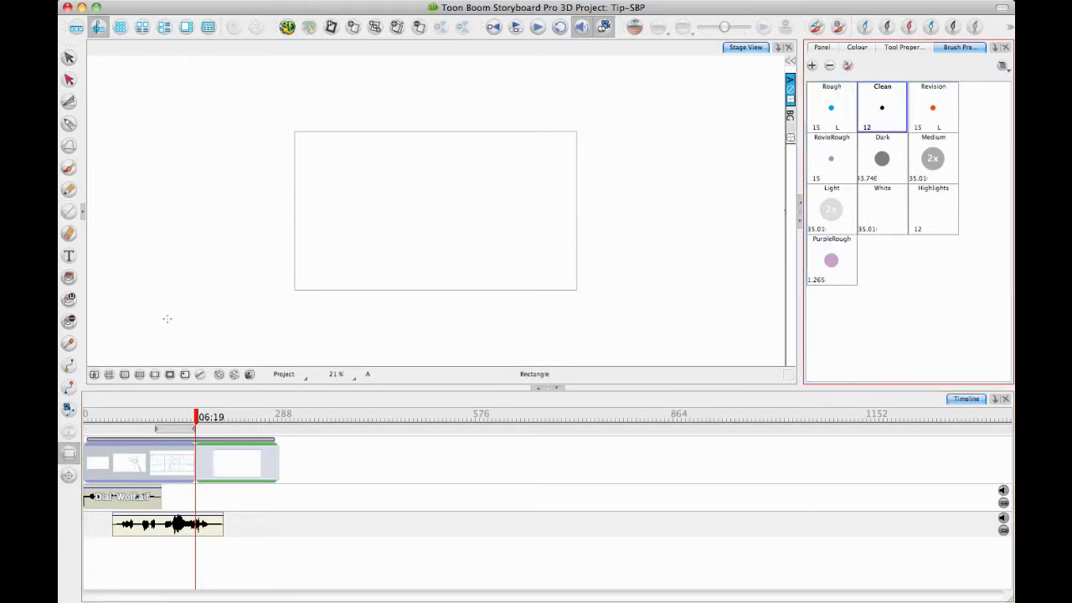
drag(261, 106, 634, 341)
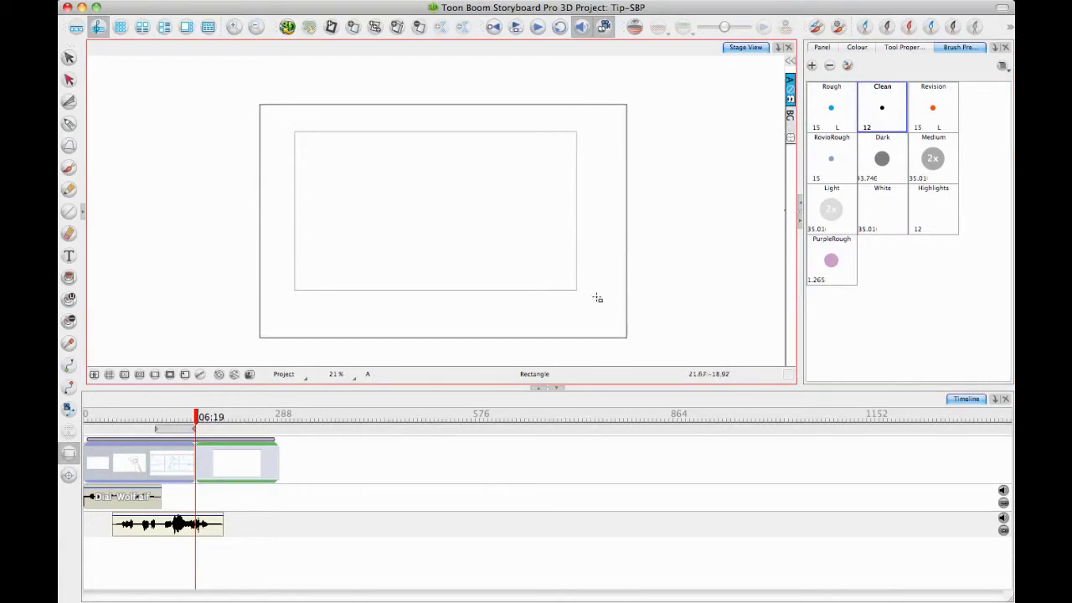
click(69, 276)
click(312, 234)
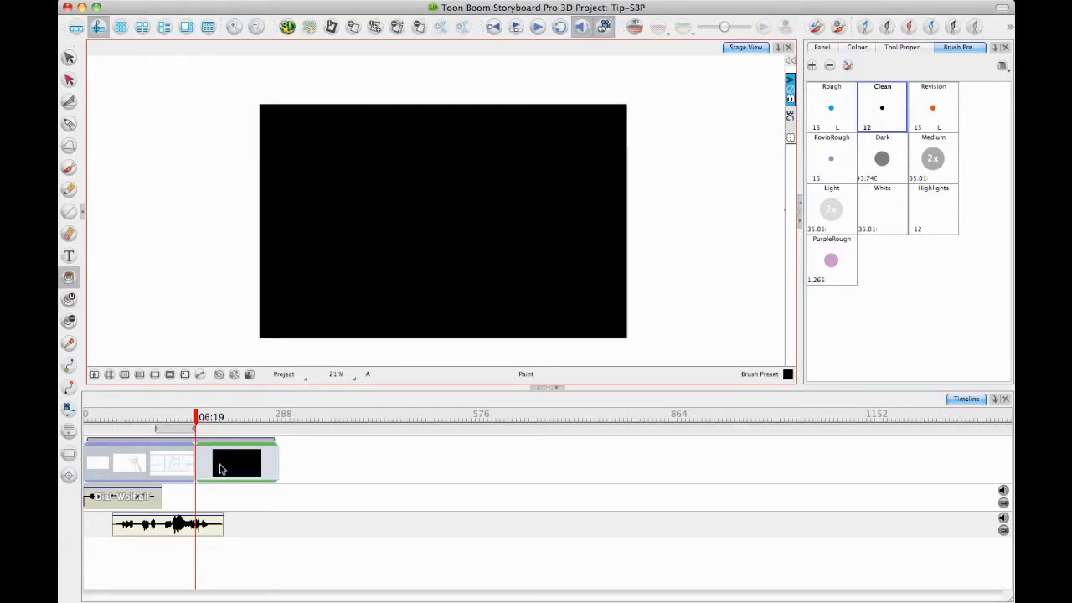
- Add a transition between the third panel's scene and the black scene and lengthen it to 35 frames
click(175, 470)
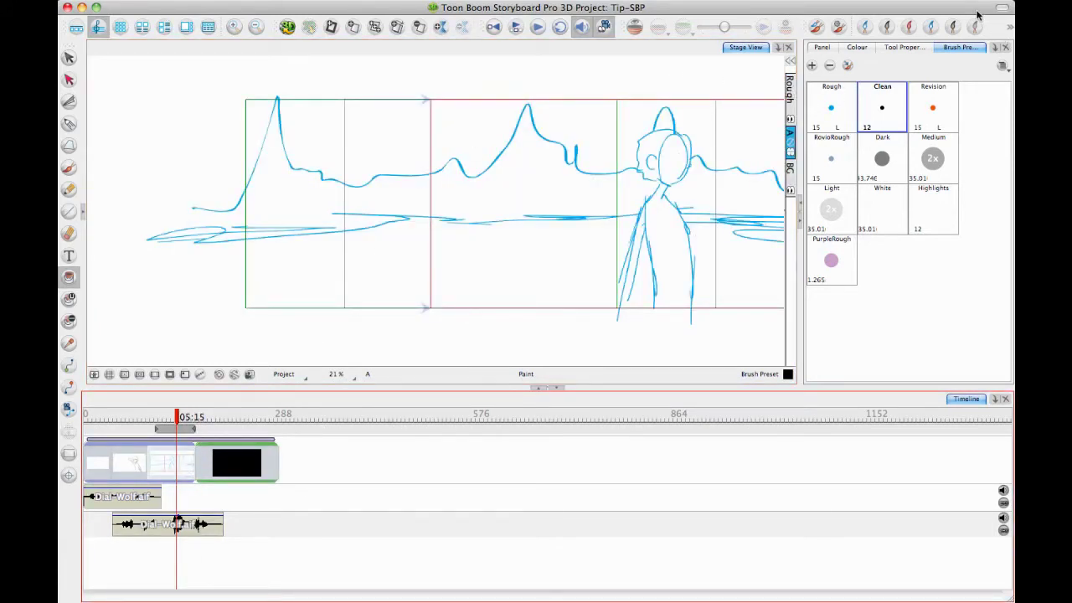
click(442, 28)
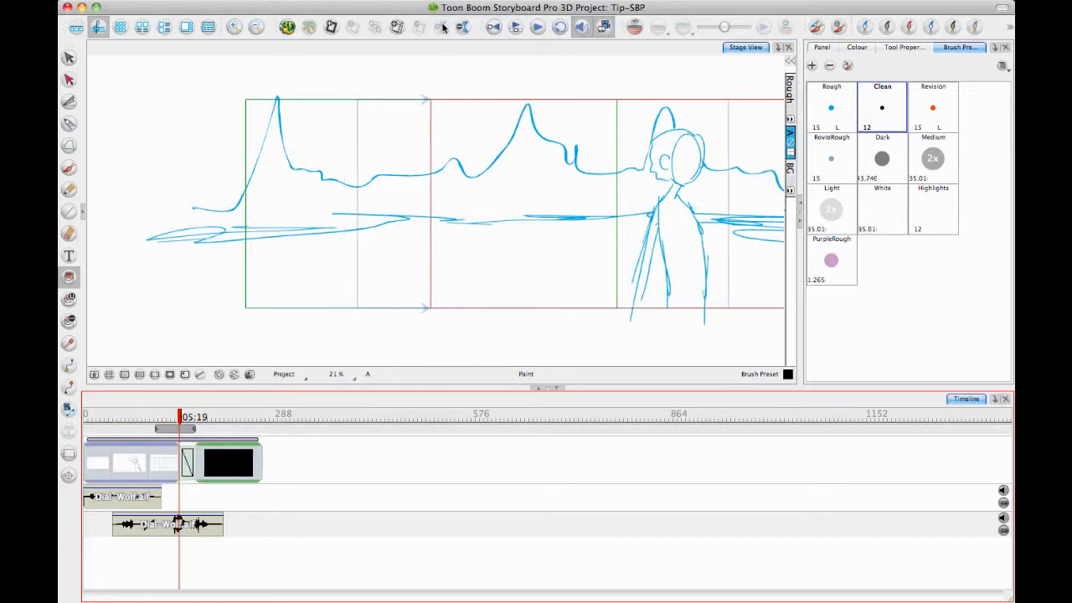
mouse_move(178, 417)
mouse_down()
mouse_move(198, 416)
mouse_move(185, 417)
mouse_up()
click(188, 467)
click(189, 467)
drag(191, 461, 204, 471)
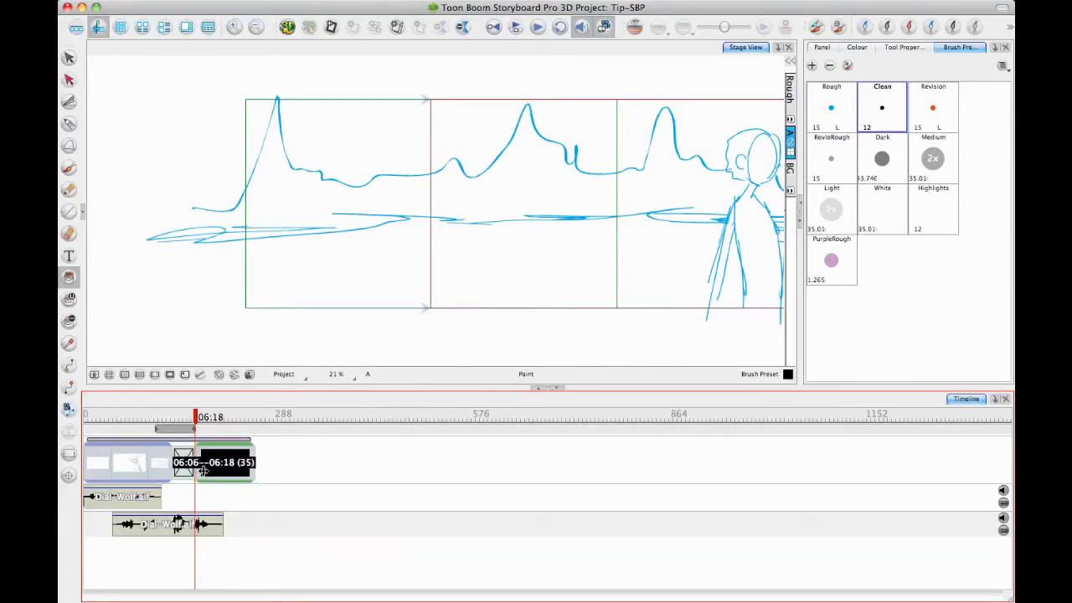
- Scrub back from the transition through the third panel to 02:22 in the second panel
mouse_move(198, 426)
mouse_down()
mouse_move(96, 423)
mouse_move(200, 423)
mouse_move(162, 423)
mouse_up()
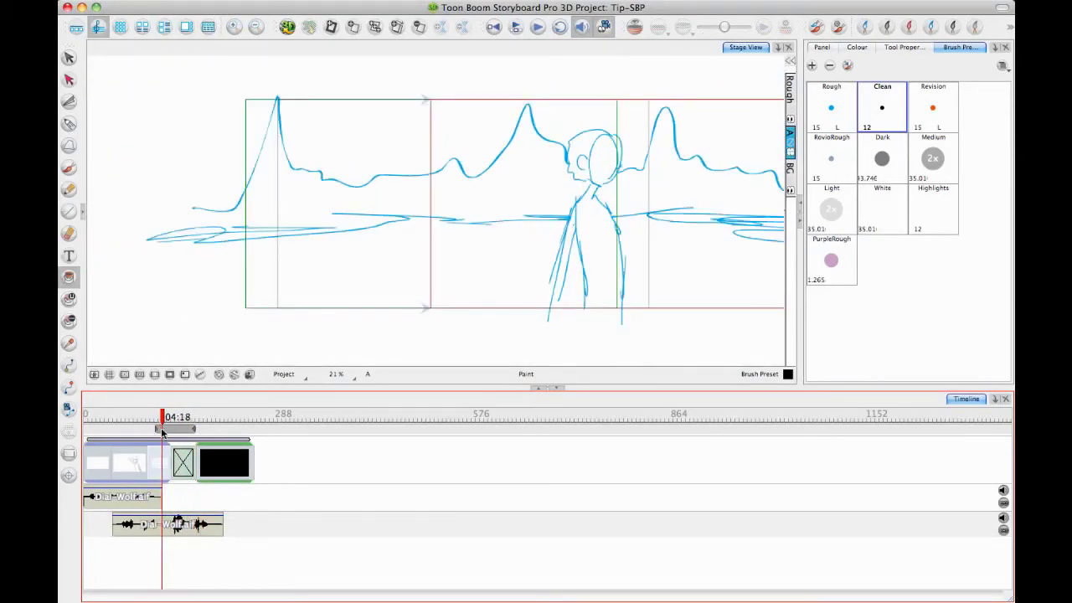
mouse_move(162, 416)
mouse_down()
mouse_move(85, 423)
mouse_move(237, 419)
mouse_move(151, 417)
mouse_move(129, 435)
mouse_move(132, 423)
mouse_up()
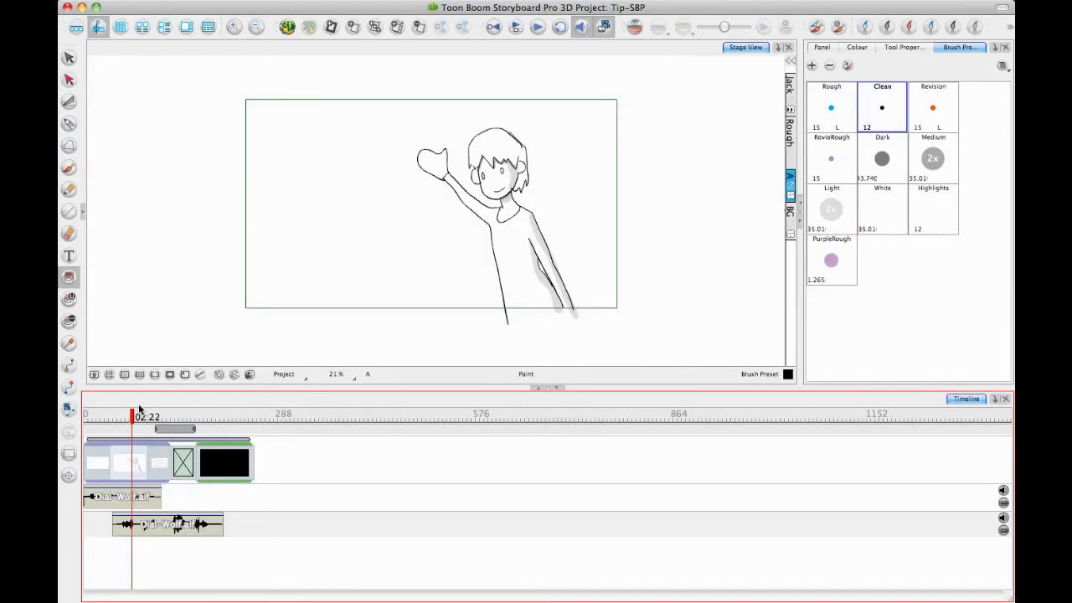